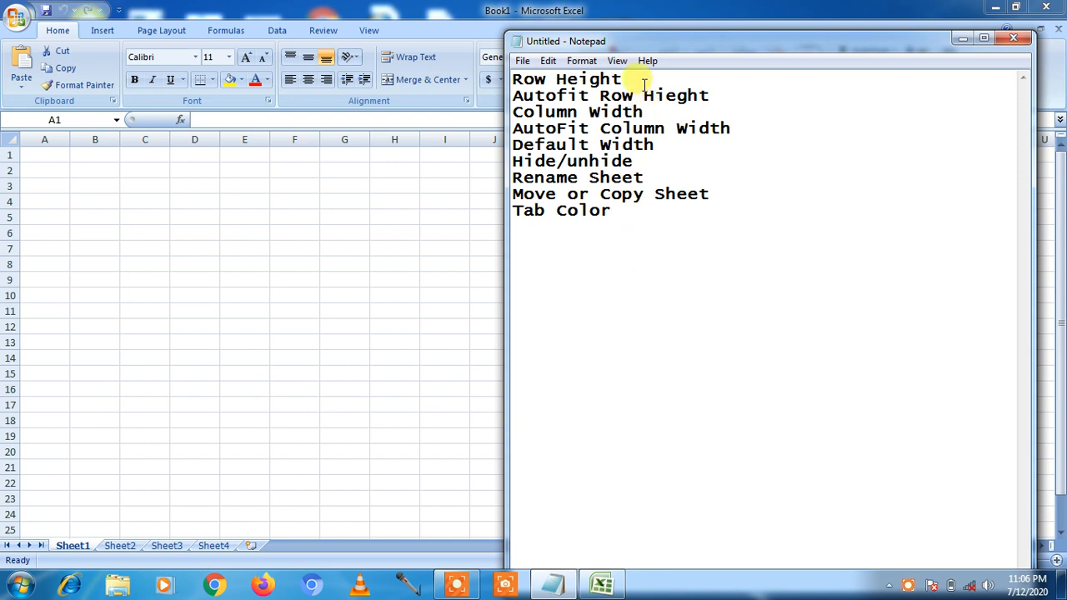
# - Highlight the notes' Format topics: row height, column width, default width, hide/unhide, rename, move/copy, tab colour
pyautogui.moveTo(634, 81); pyautogui.dragTo(512, 78)
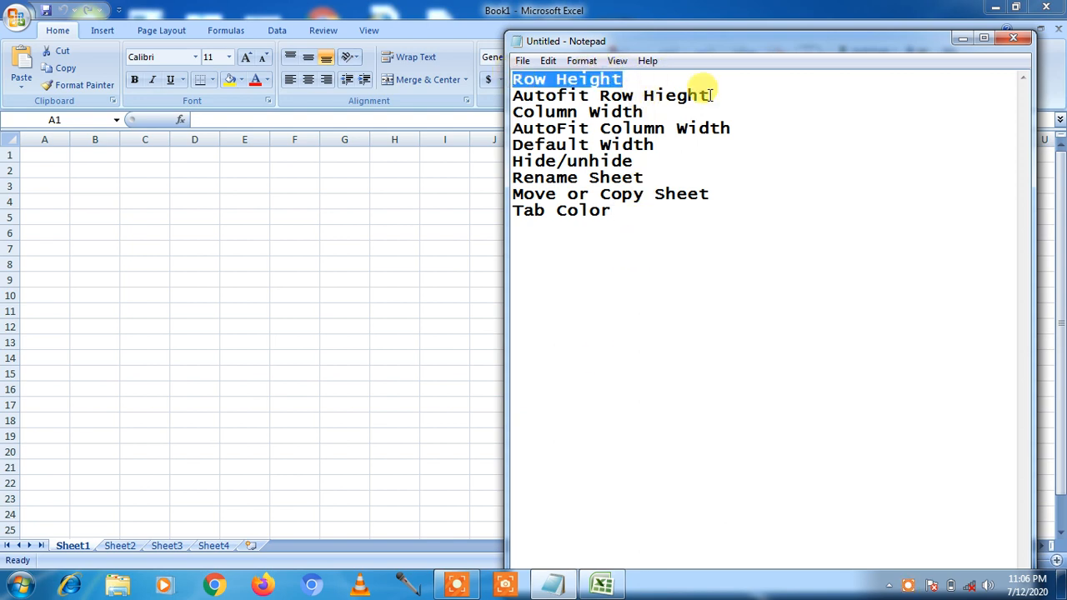
pyautogui.moveTo(714, 94); pyautogui.dragTo(500, 95)
pyautogui.moveTo(611, 112); pyautogui.dragTo(512, 112)
pyautogui.moveTo(736, 129); pyautogui.dragTo(512, 112)
pyautogui.moveTo(655, 145); pyautogui.dragTo(512, 144)
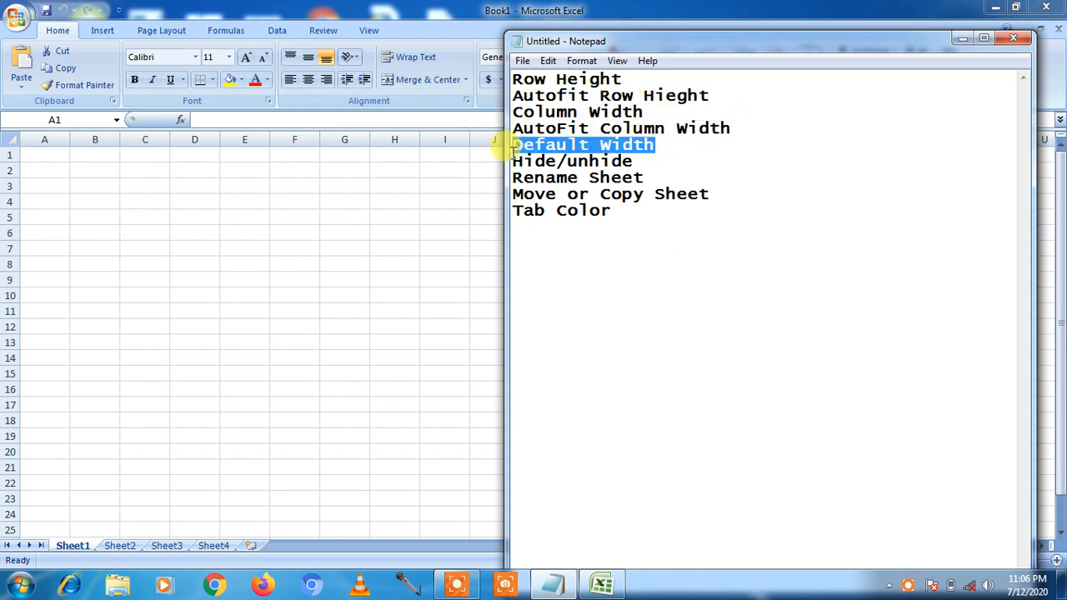
pyautogui.moveTo(633, 161); pyautogui.dragTo(511, 161)
pyautogui.moveTo(650, 178); pyautogui.dragTo(500, 176)
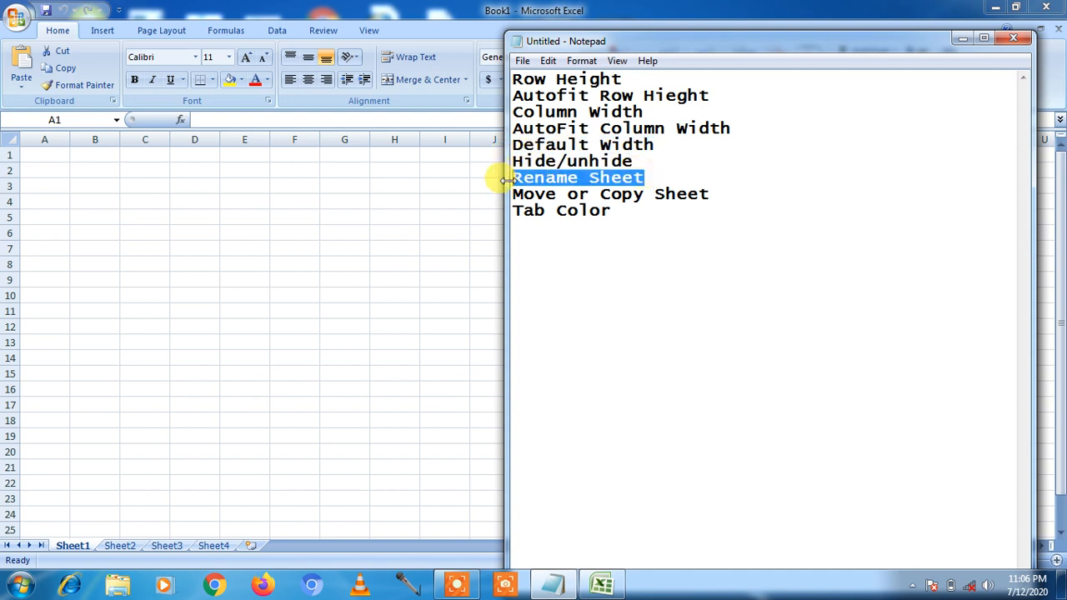
pyautogui.moveTo(710, 193); pyautogui.dragTo(523, 191)
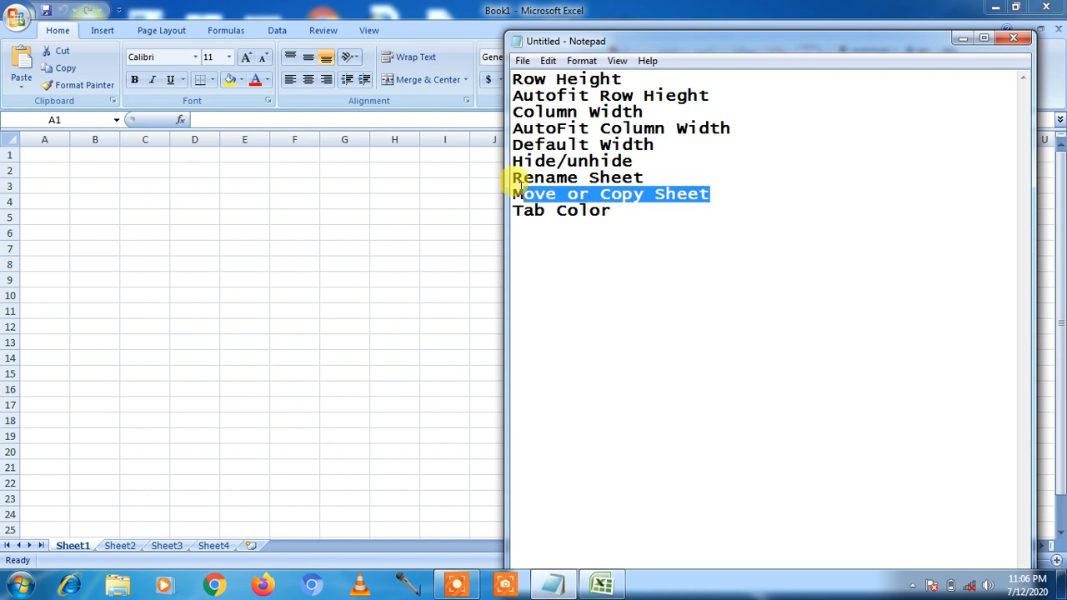
pyautogui.moveTo(613, 210); pyautogui.dragTo(514, 210)
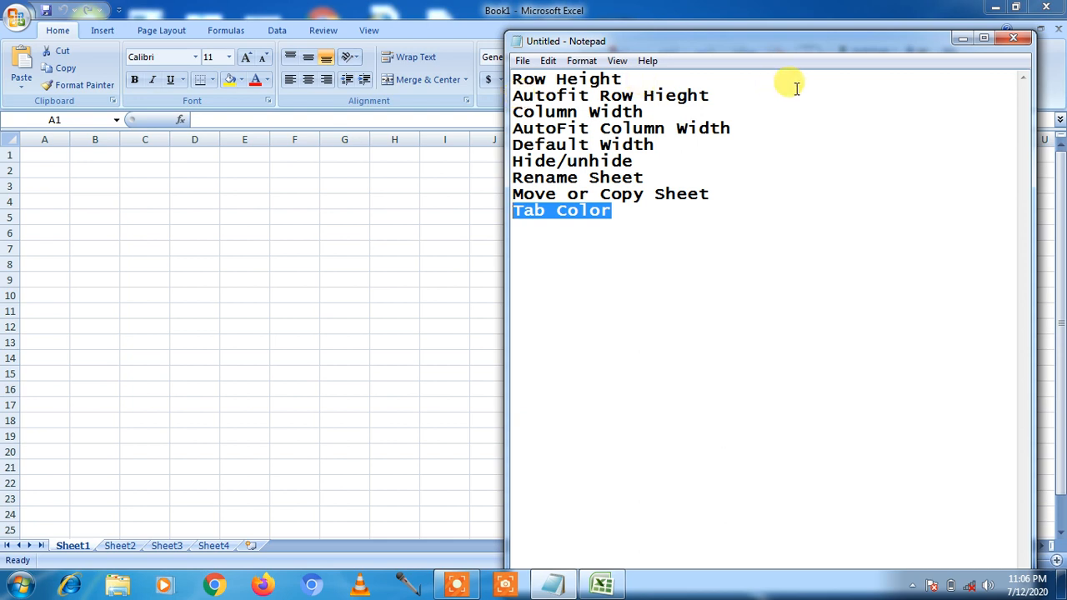
# - Enter bold Name and Course headers in cells A1:B1
pyautogui.click(962, 40)
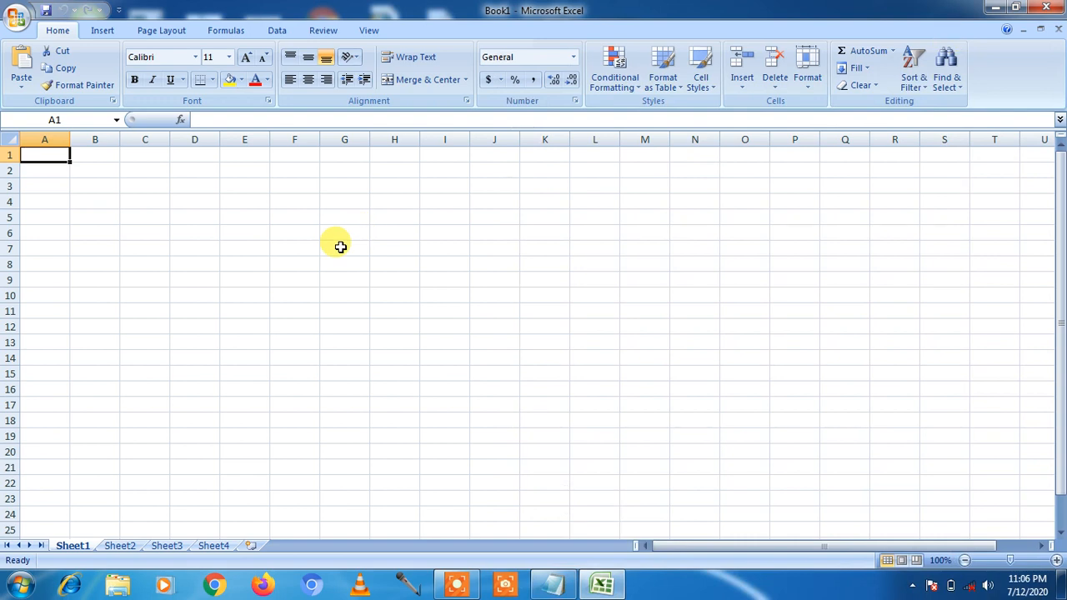
pyautogui.write('Name')
pyautogui.press('Tab')
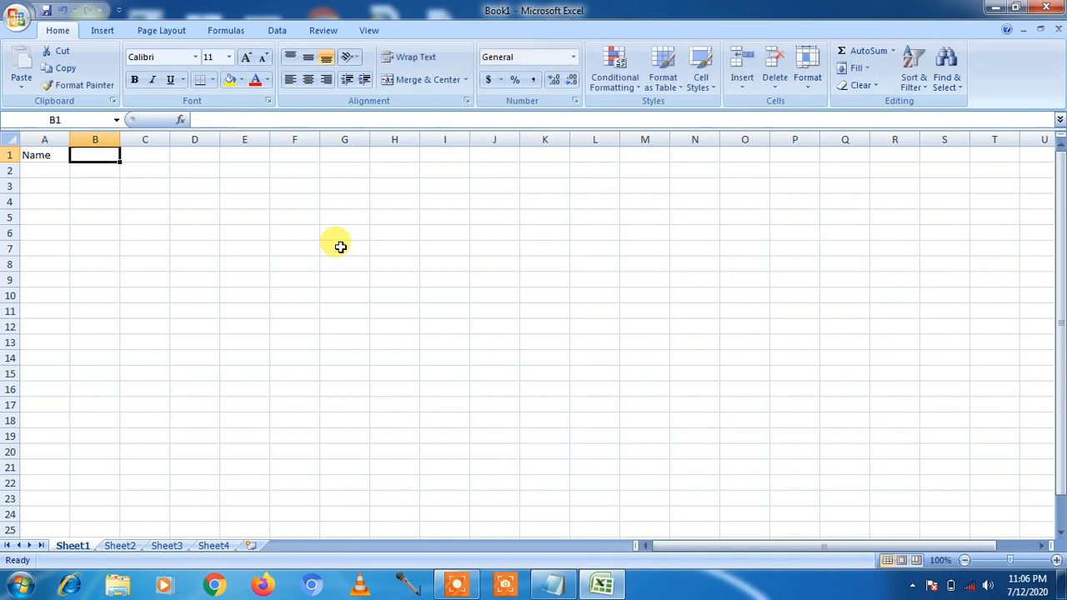
pyautogui.write('Course')
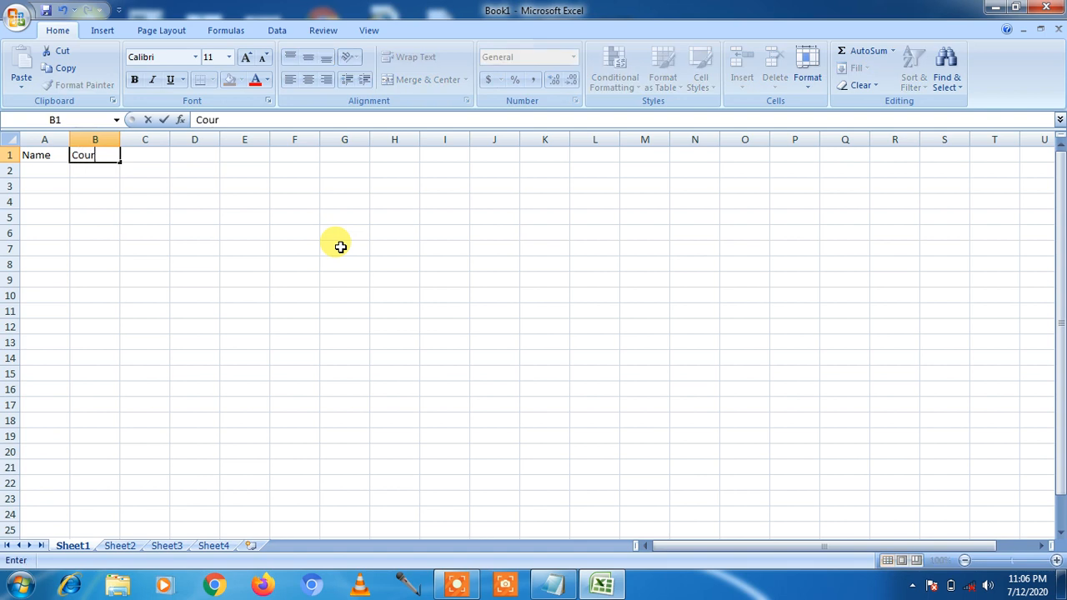
pyautogui.press('Return')
pyautogui.press('Left')
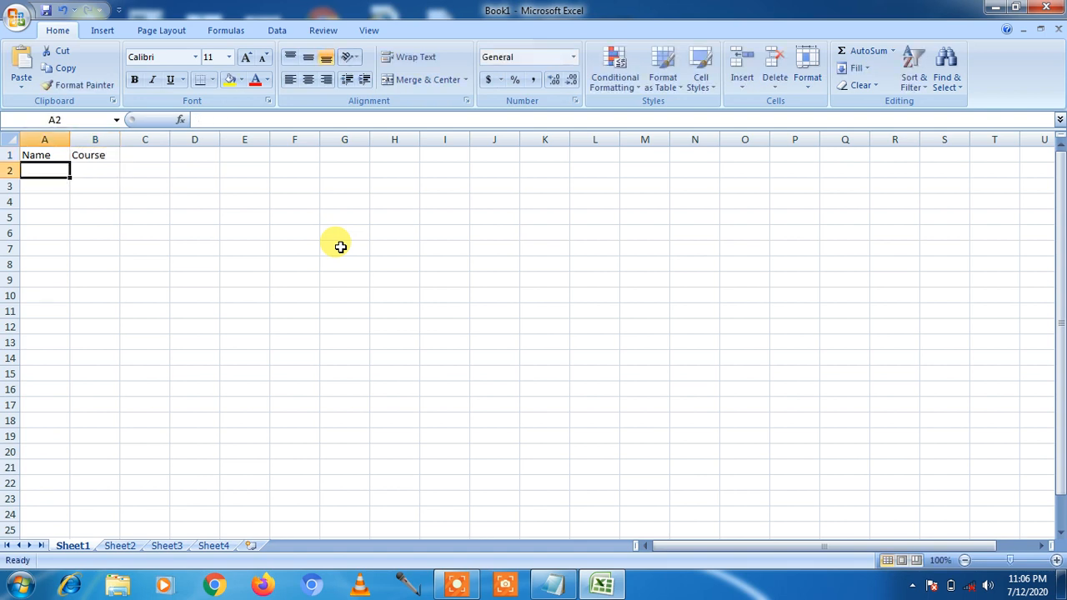
pyautogui.press('Up')
pyautogui.hotkey('shift', 'Right')
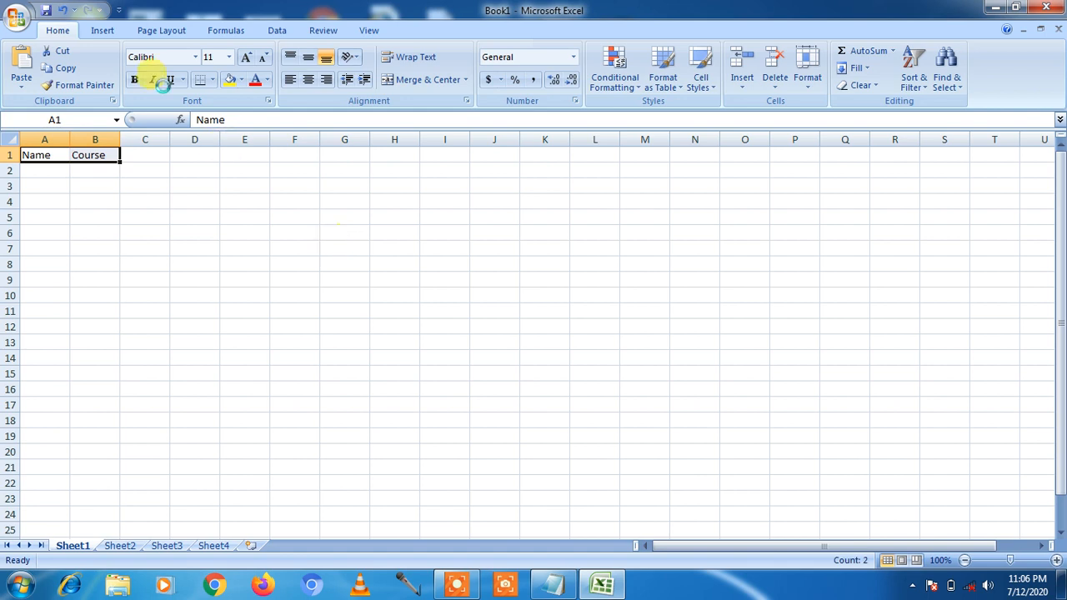
pyautogui.hotkey('ctrl', 'b')
pyautogui.click(49, 173)
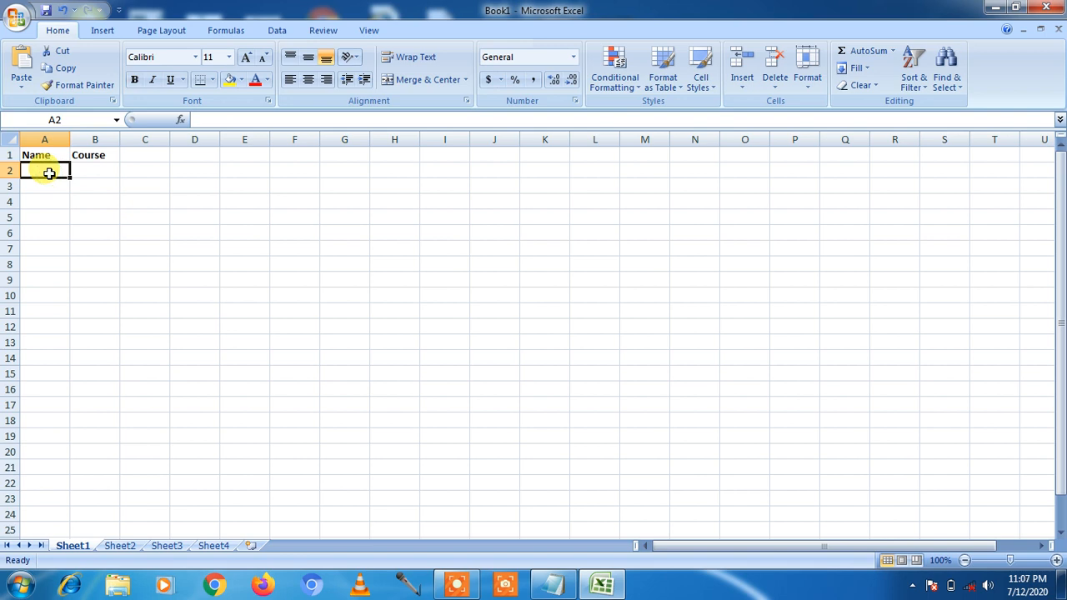
# - Add two student rows in rows 2 and 3 with courses BCA and PGDCA
pyautogui.click(49, 172)
pyautogui.write('Amit')
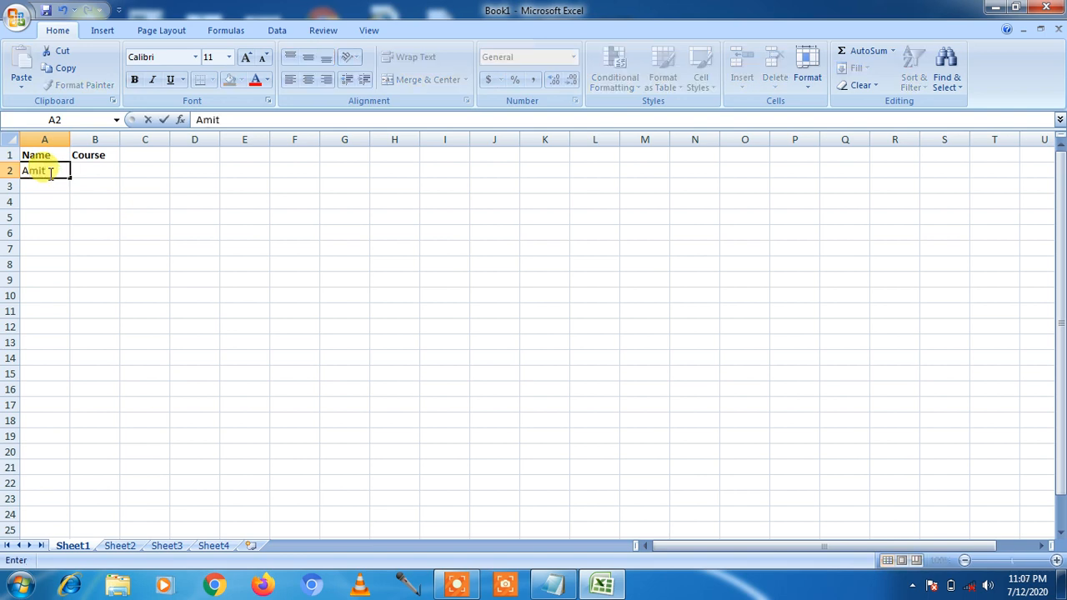
pyautogui.press('Tab')
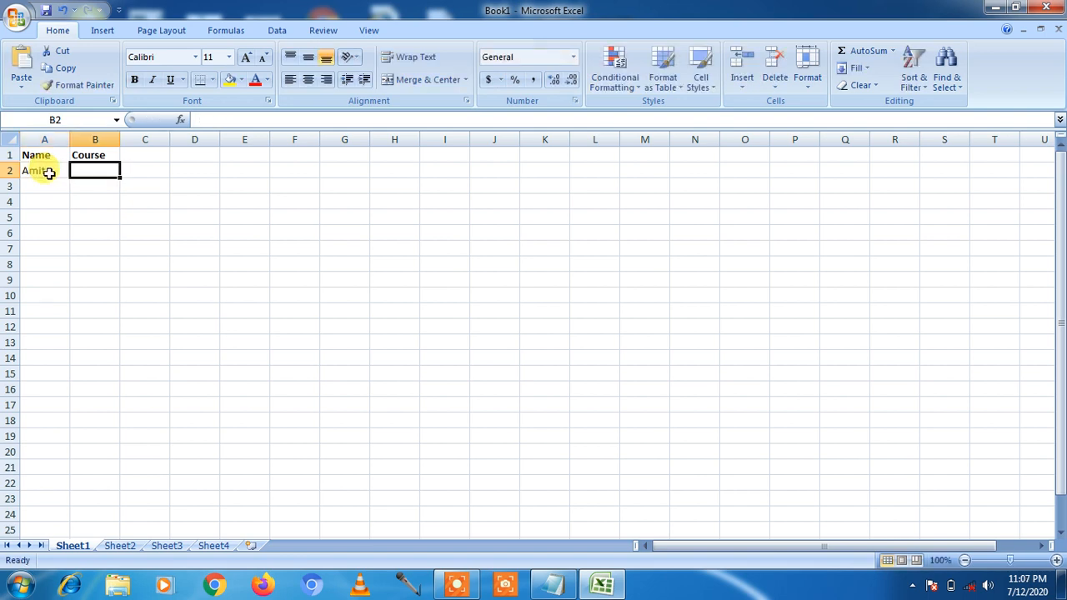
pyautogui.write('BCA')
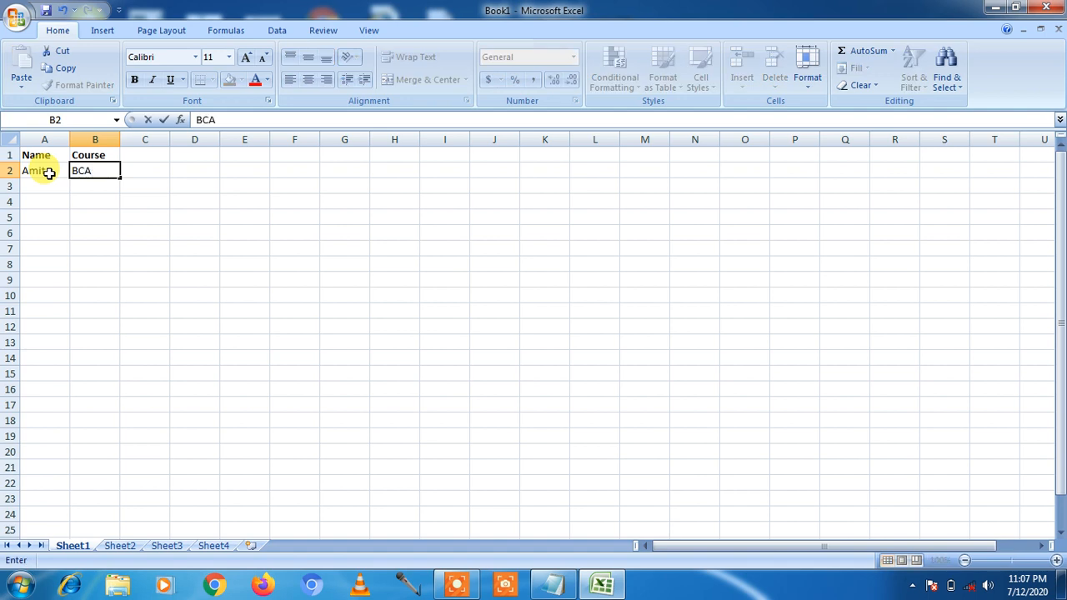
pyautogui.press('Return')
pyautogui.write('Sumit')
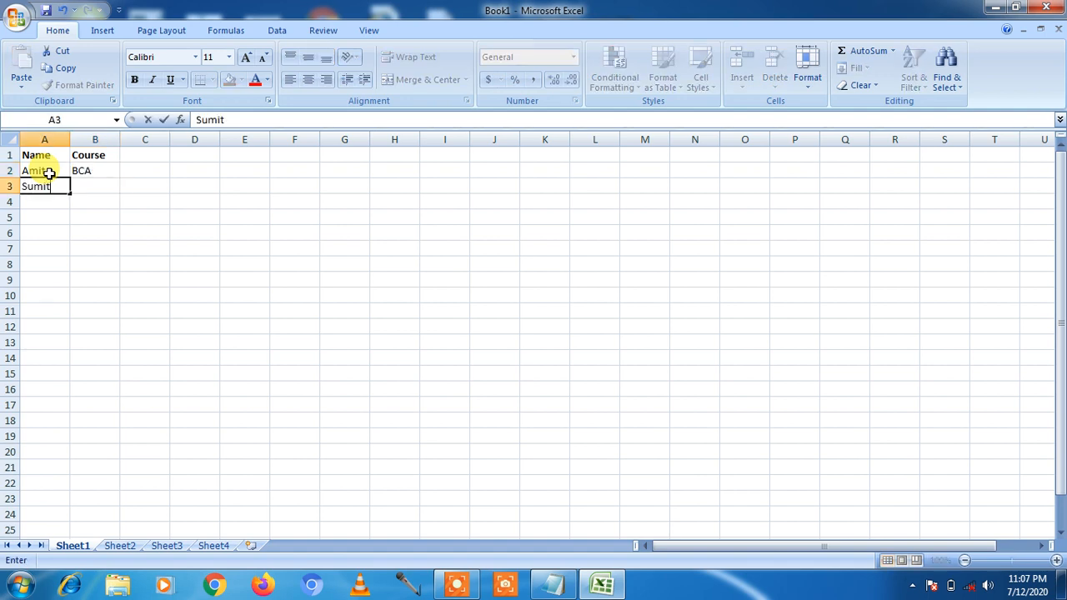
pyautogui.press('Tab')
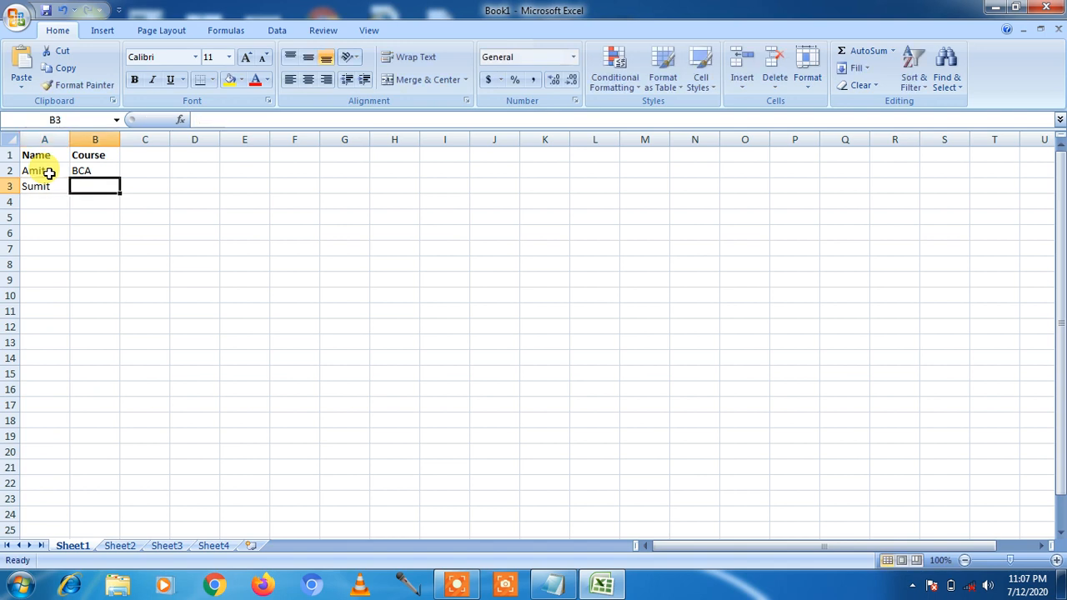
pyautogui.write('PGDCA')
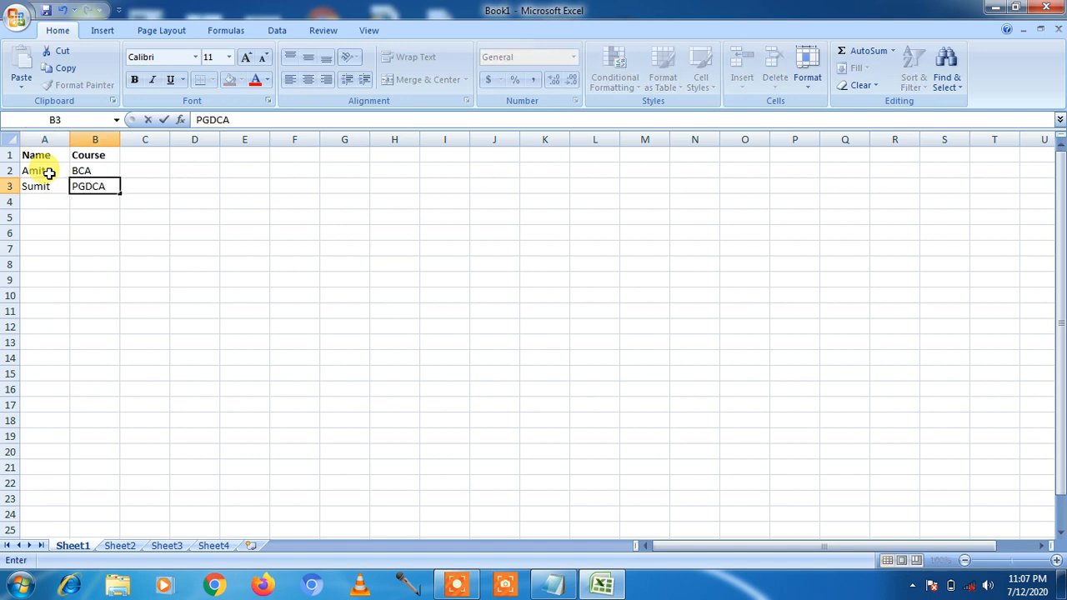
pyautogui.press('Return')
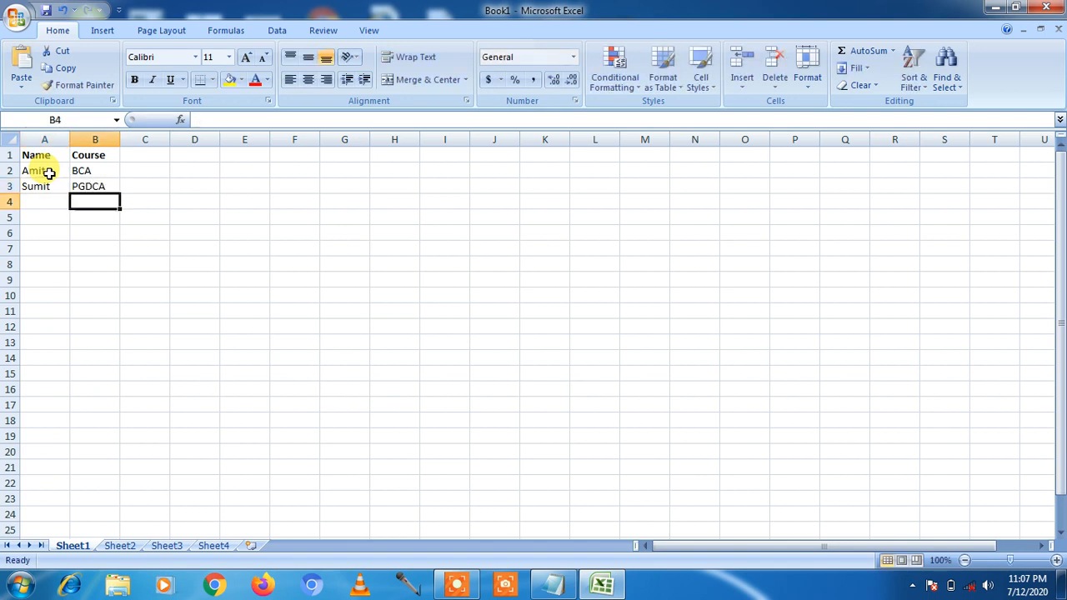
# - Type the third student's full name in A4, fixing the autocomplete and a mistyped start
pyautogui.write('S')
pyautogui.press('BackSpace')
pyautogui.write('dinesh')
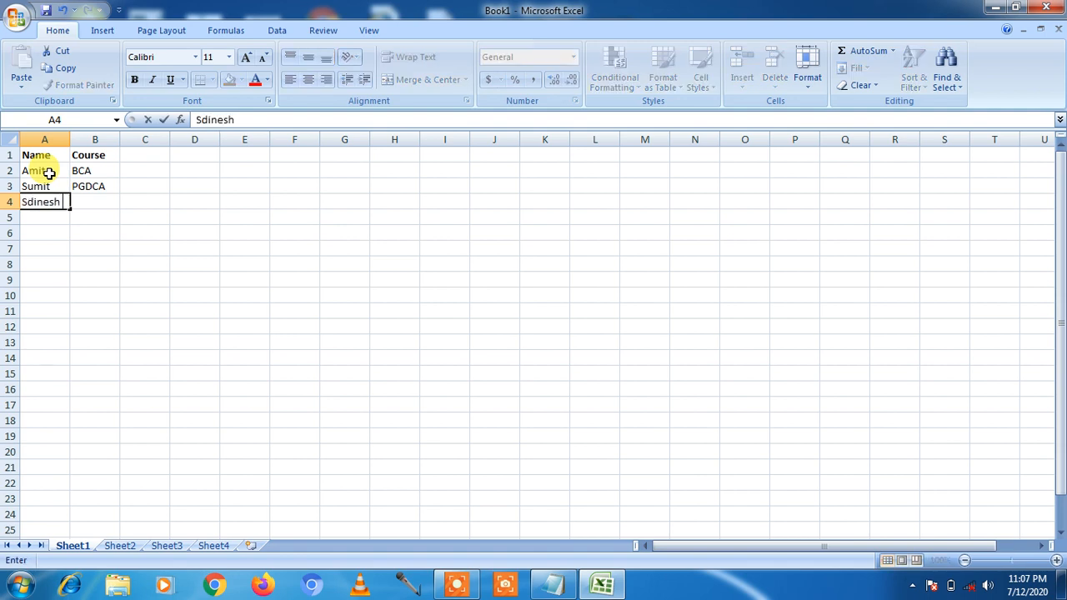
pyautogui.press('BackSpace')
pyautogui.press('BackSpace')
pyautogui.press('BackSpace')
pyautogui.press('BackSpace')
pyautogui.press('BackSpace')
pyautogui.press('BackSpace')
pyautogui.press('BackSpace')
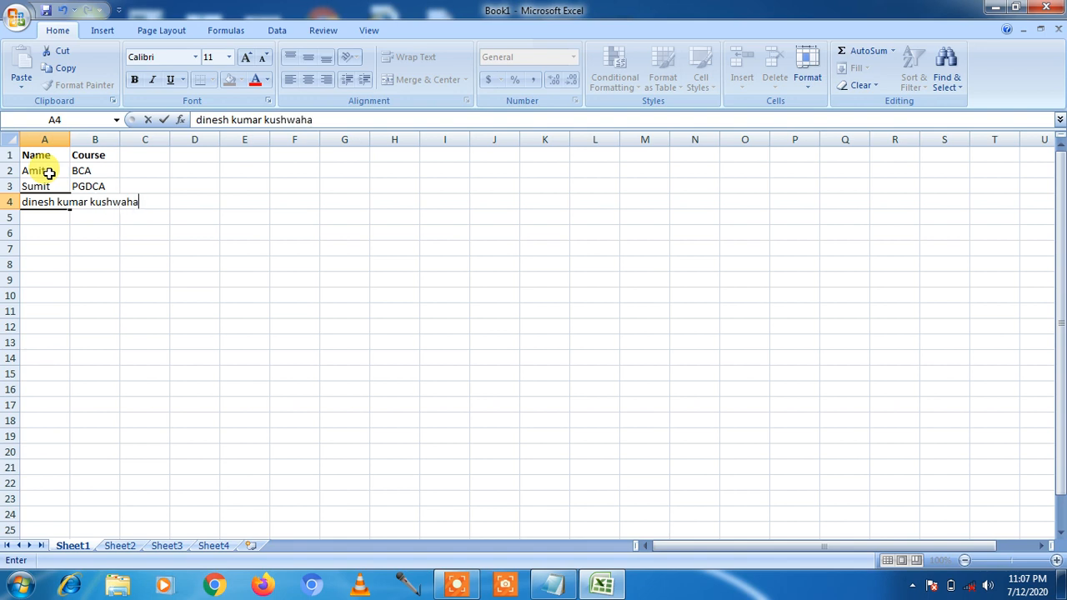
# - Commit the long name in A4, then check cells A2, A3 and A4
pyautogui.click(48, 246)
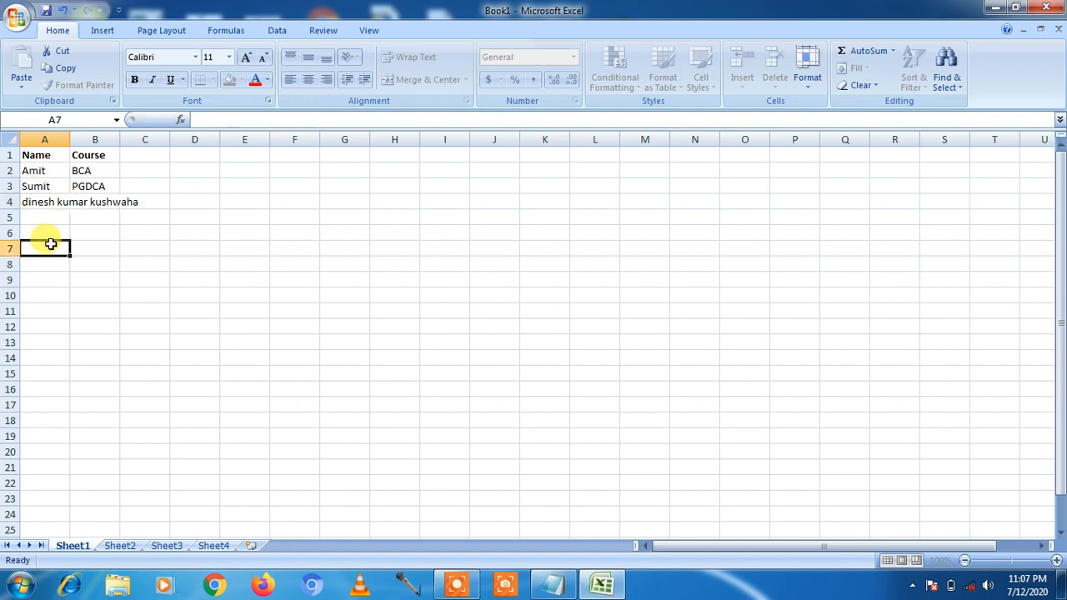
pyautogui.click(45, 182)
pyautogui.click(42, 172)
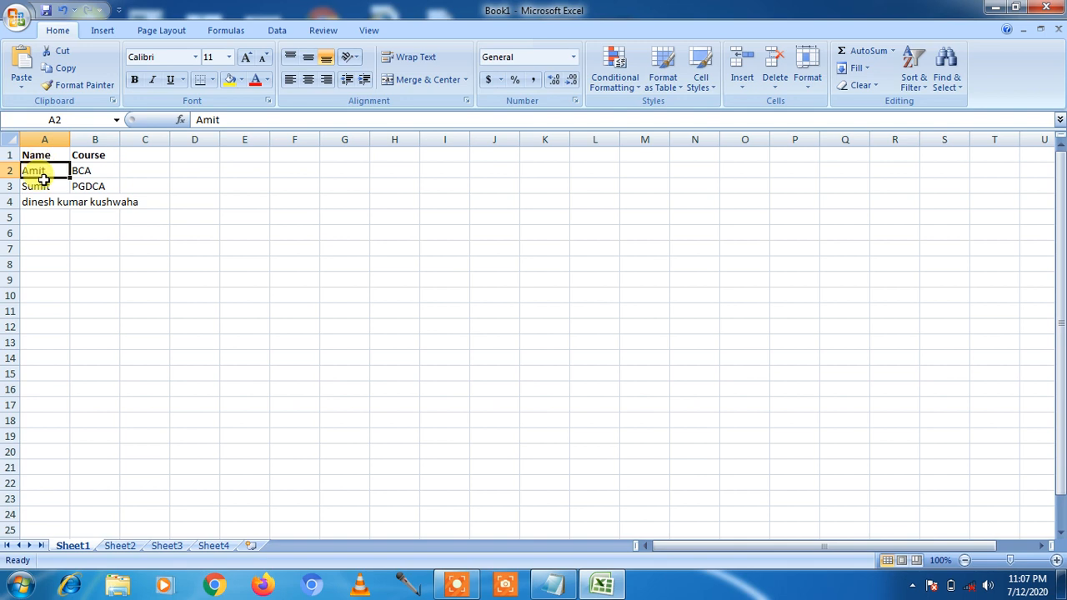
pyautogui.click(42, 185)
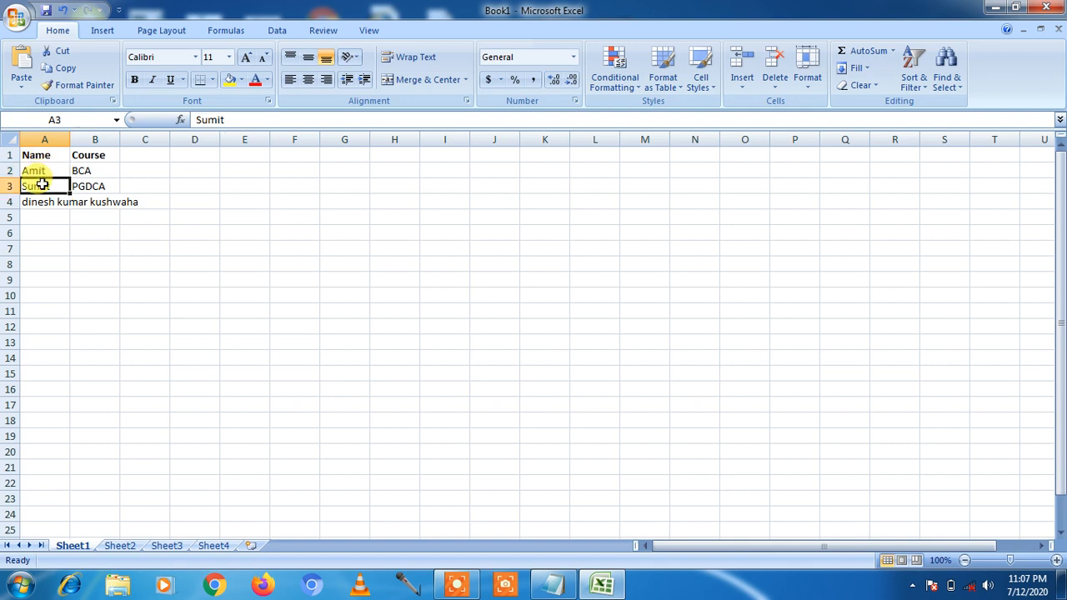
pyautogui.click(41, 202)
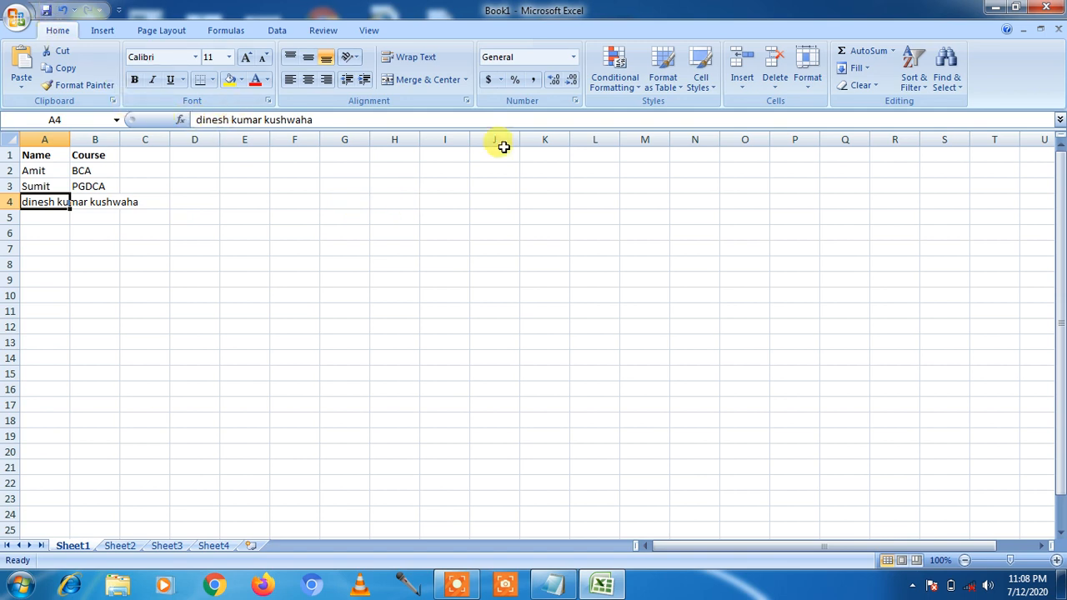
# - Apply AutoFit Column Width so column A shows A4's full name
pyautogui.click(808, 83)
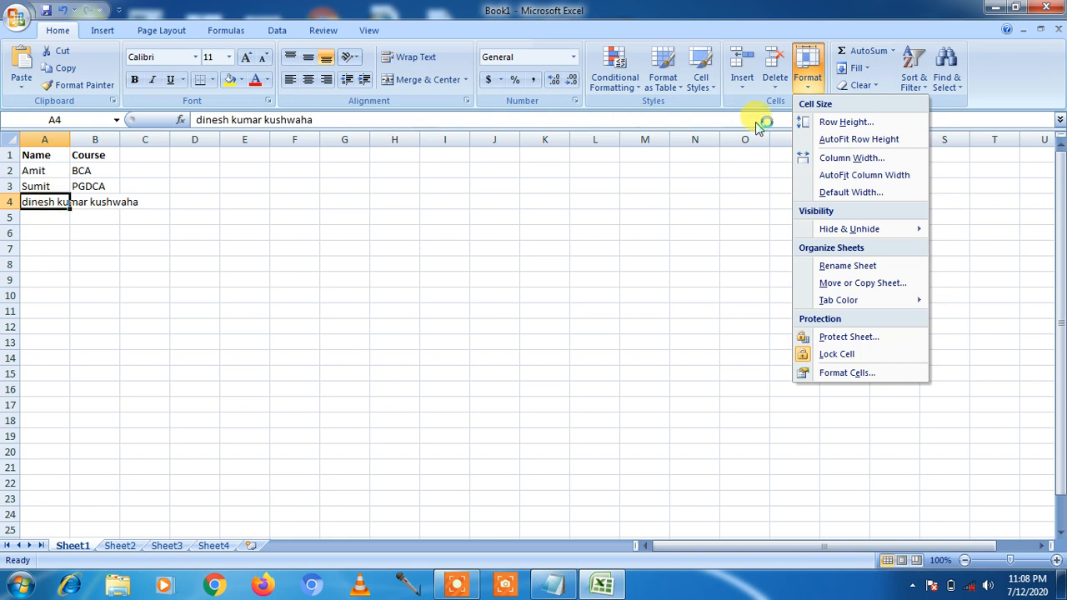
pyautogui.click(829, 176)
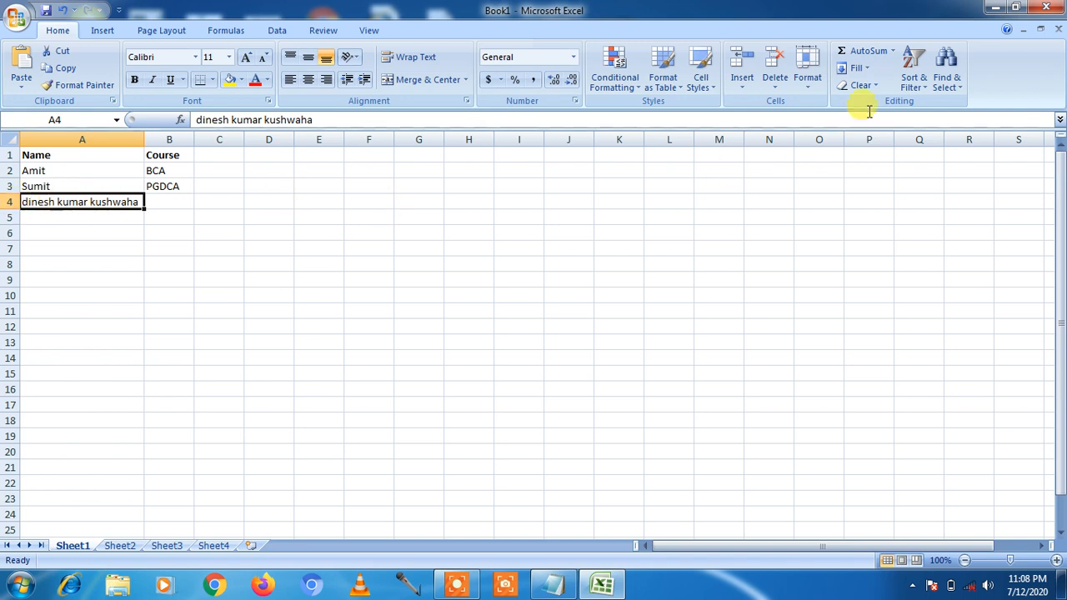
pyautogui.click(807, 84)
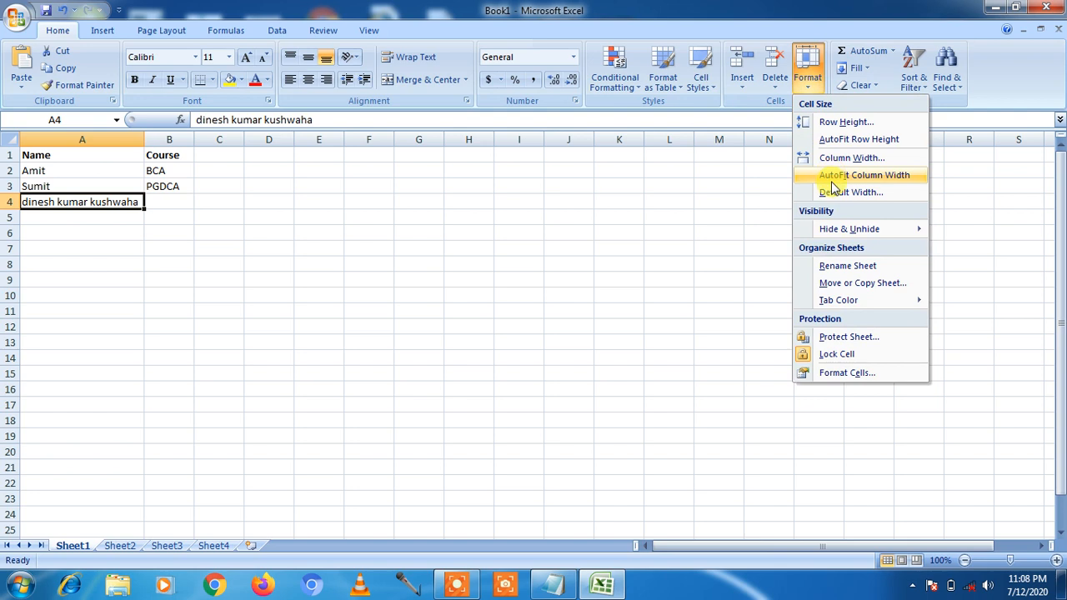
pyautogui.click(146, 201)
pyautogui.click(172, 213)
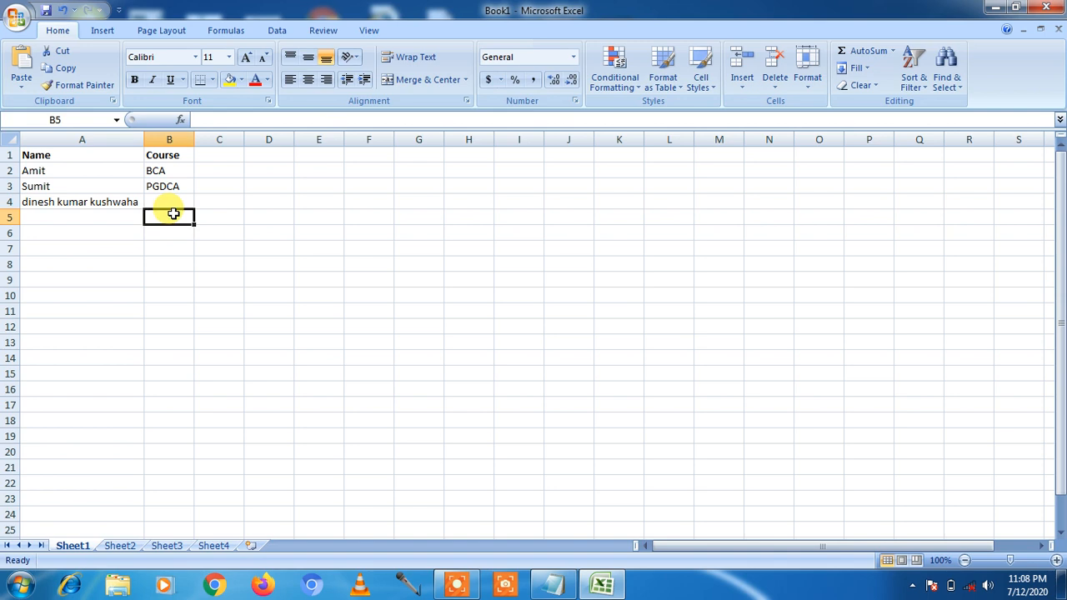
pyautogui.hotkey('ctrl', 'z')
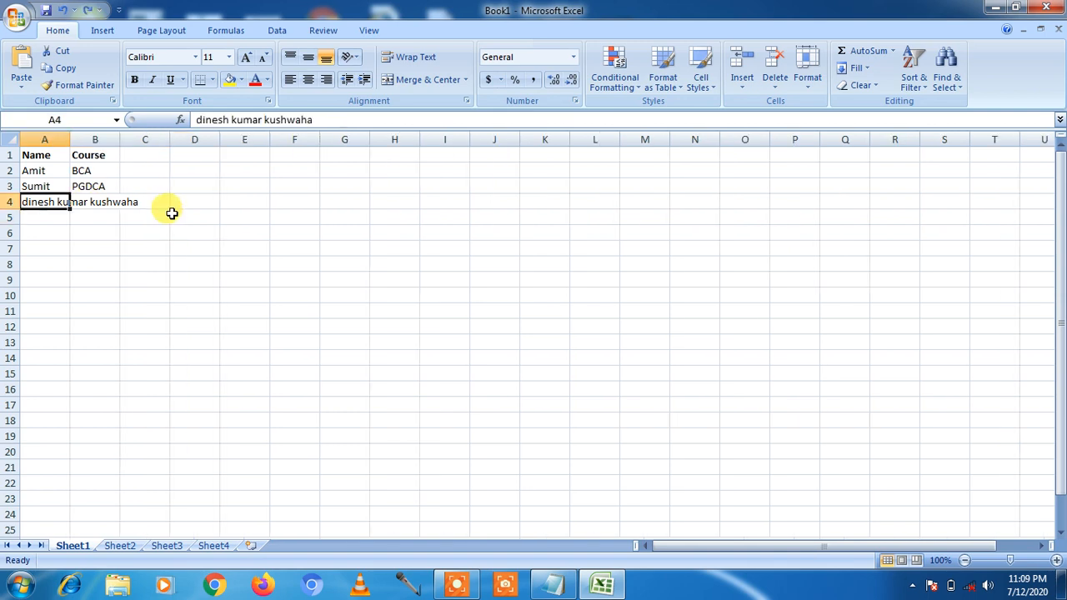
pyautogui.click(41, 217)
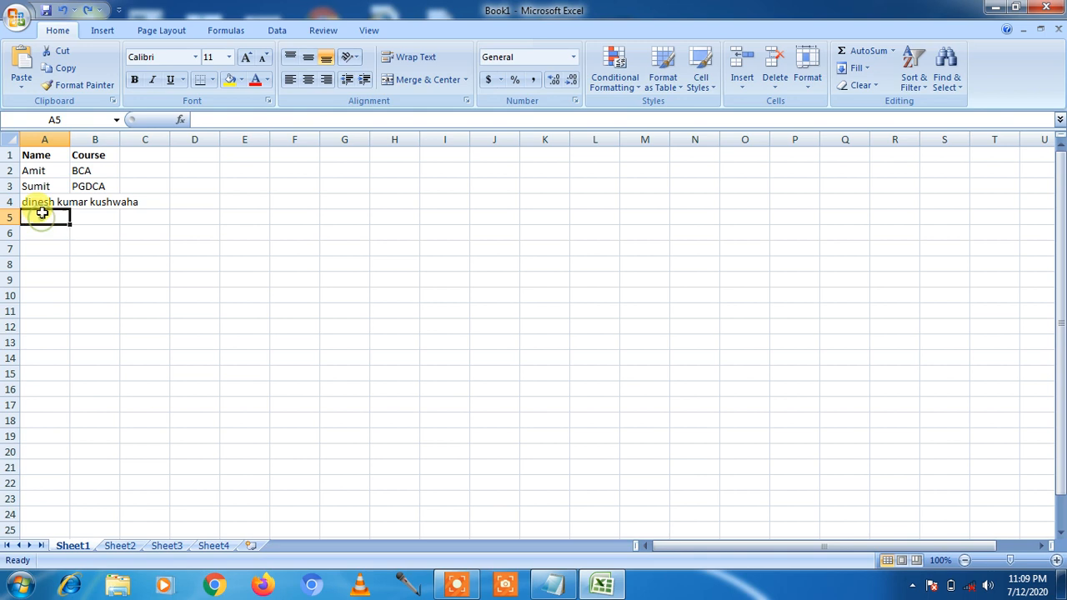
pyautogui.click(40, 201)
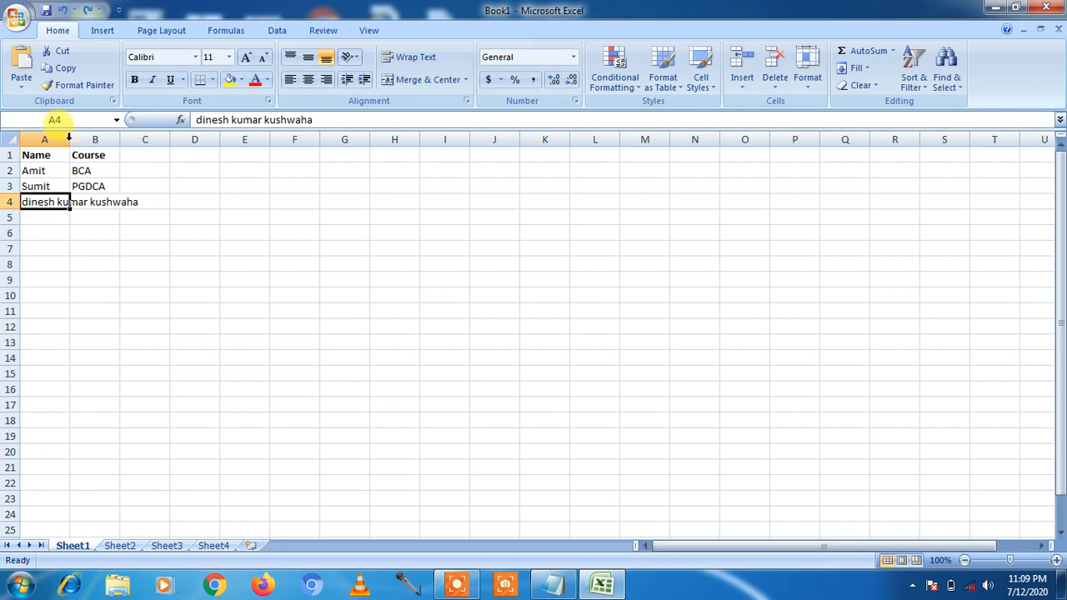
pyautogui.doubleClick(69, 140)
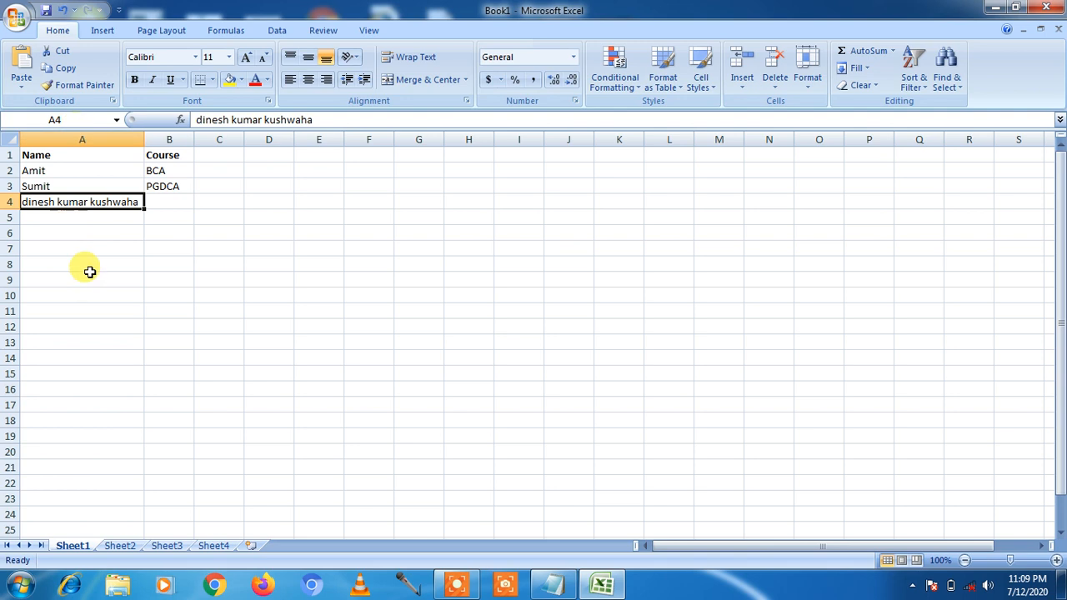
pyautogui.click(809, 83)
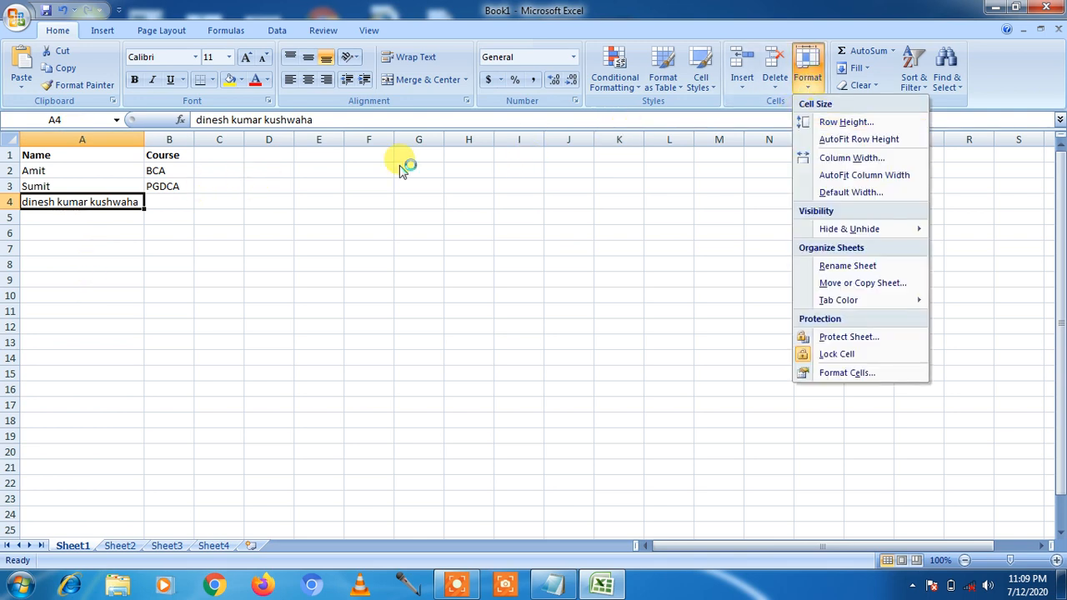
# - Select A2 and set row 2 to a height of 19
pyautogui.click(29, 170)
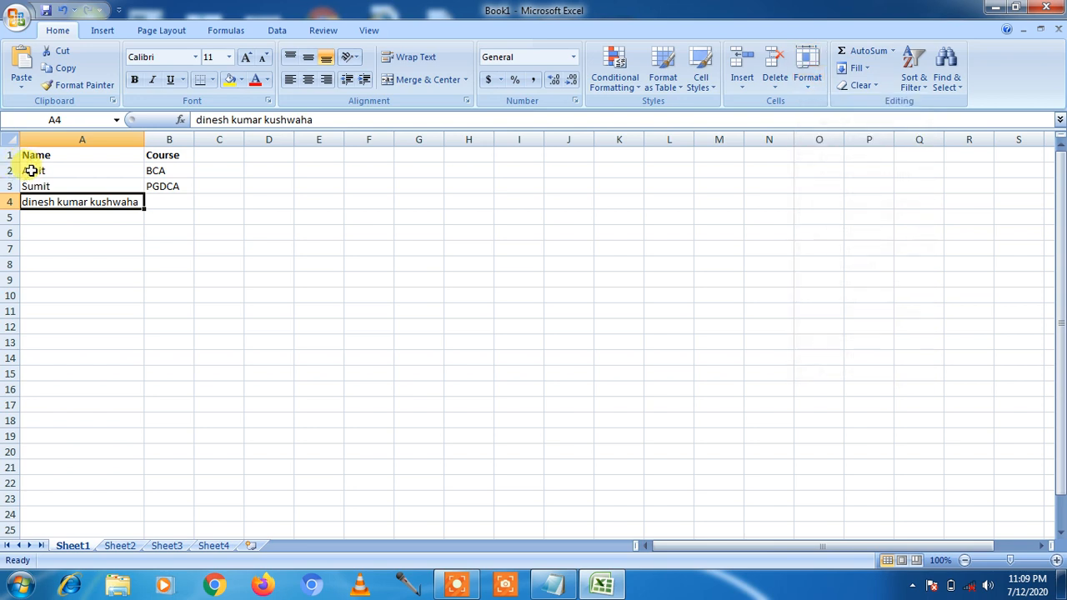
pyautogui.click(29, 170)
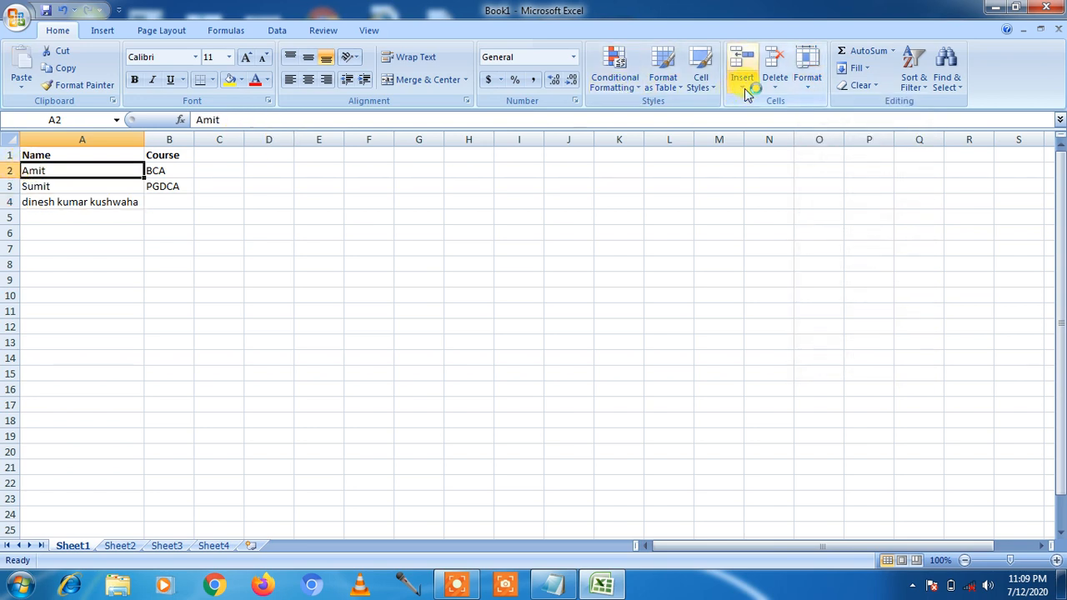
pyautogui.click(807, 87)
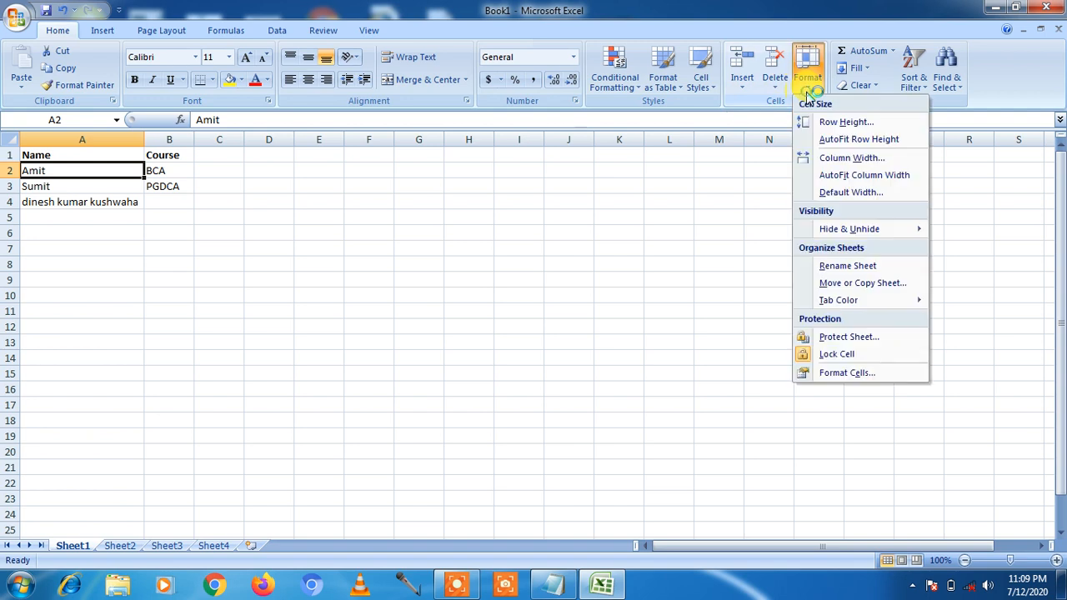
pyautogui.click(827, 124)
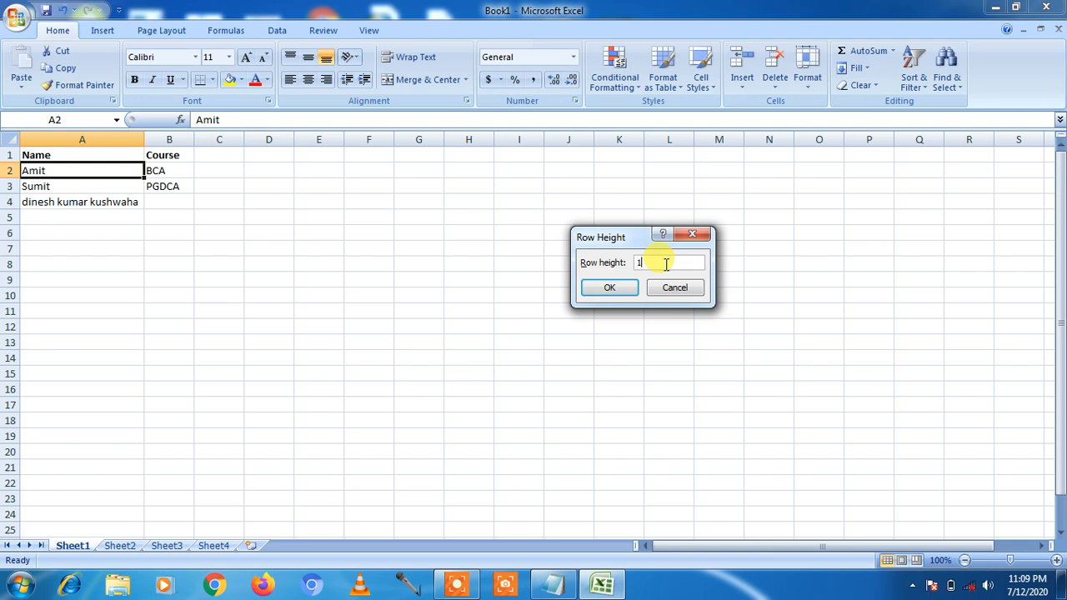
pyautogui.click(610, 288)
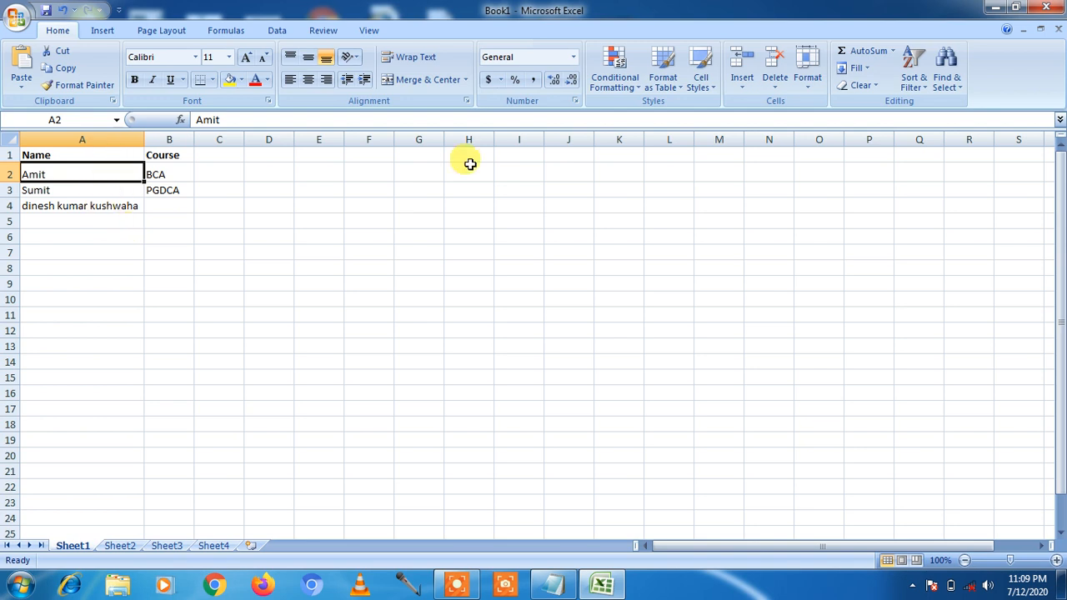
# - Change row 2's height to 12
pyautogui.click(807, 83)
pyautogui.click(822, 122)
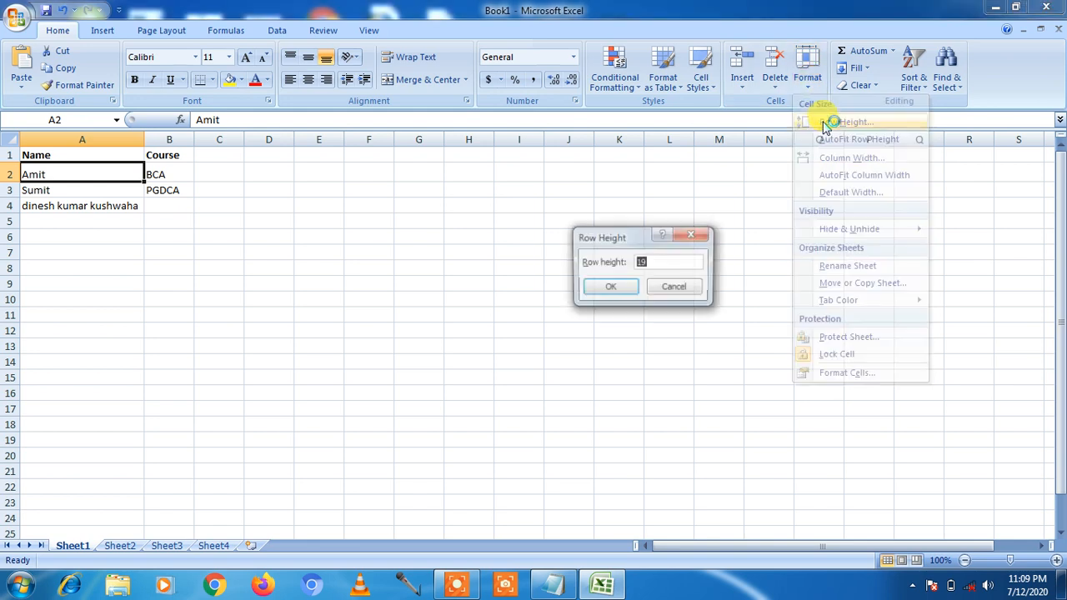
pyautogui.write('12')
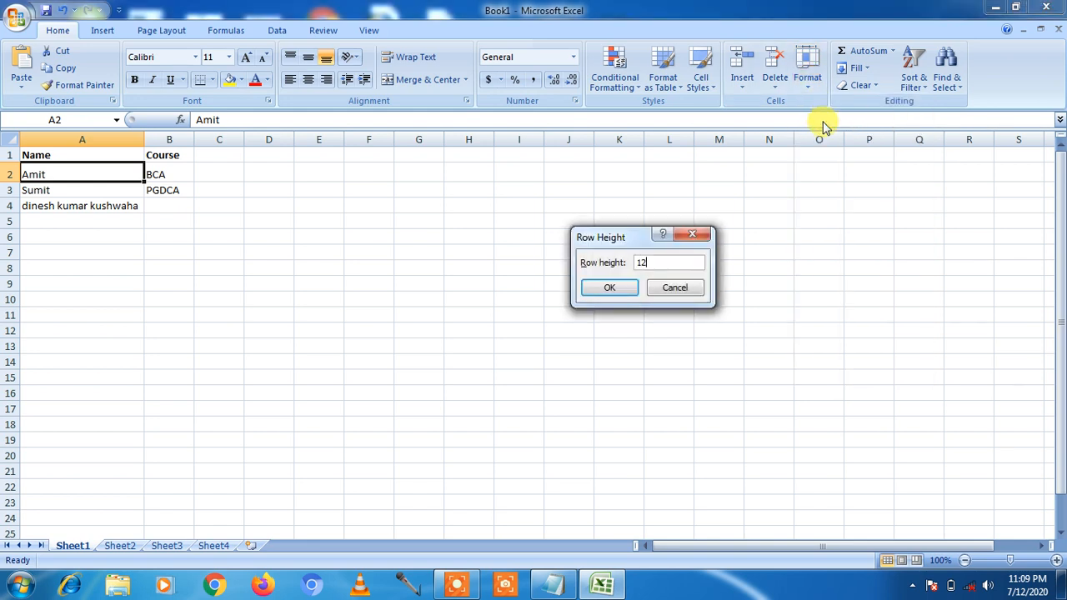
pyautogui.click(607, 288)
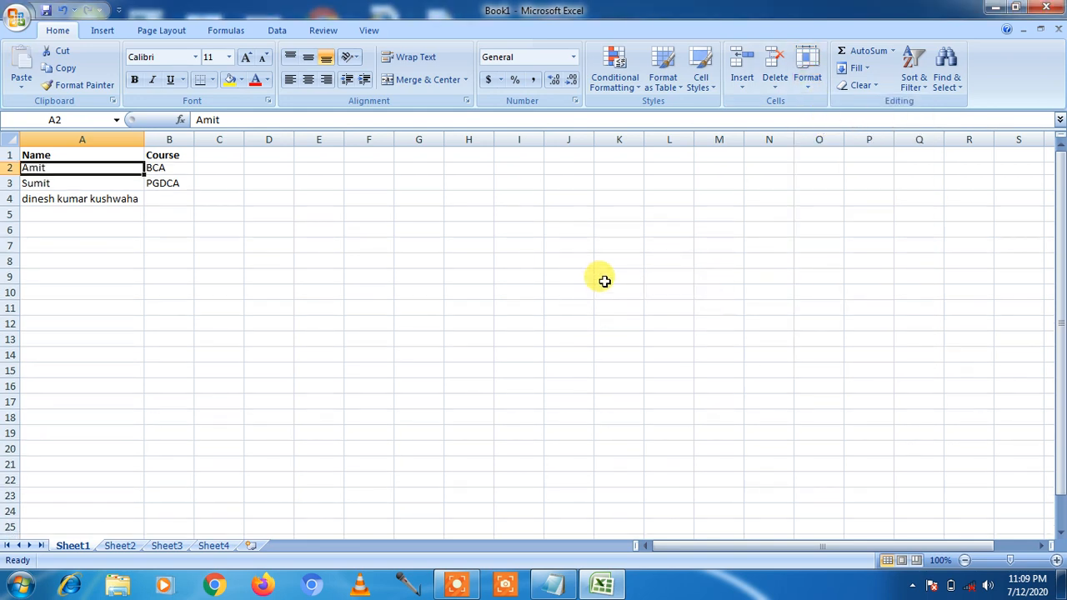
# - Apply AutoFit Row Height to row 2 so it matches the other rows
pyautogui.click(807, 83)
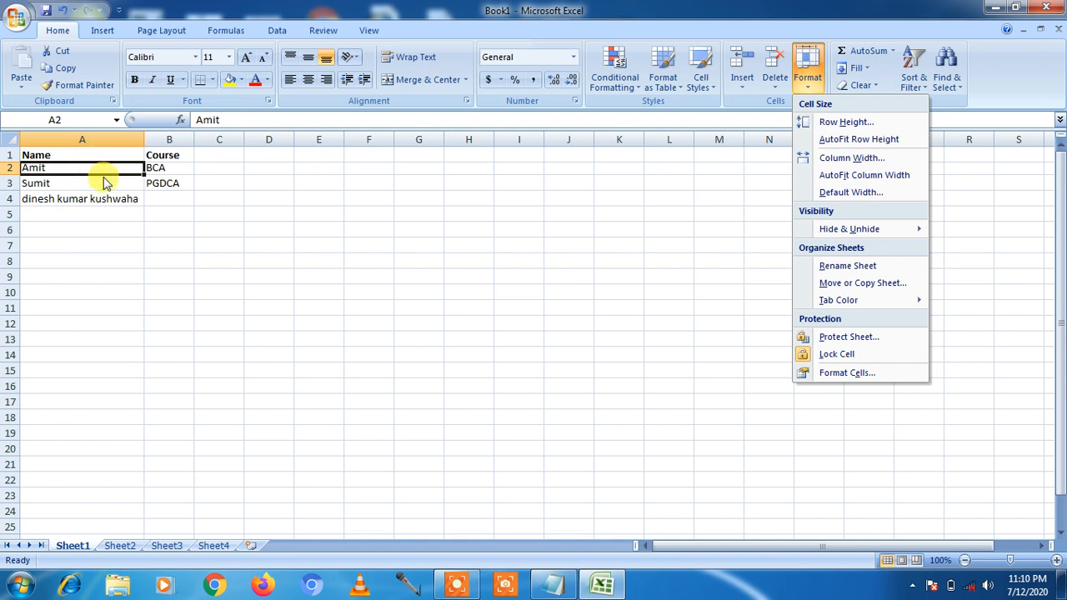
pyautogui.click(846, 146)
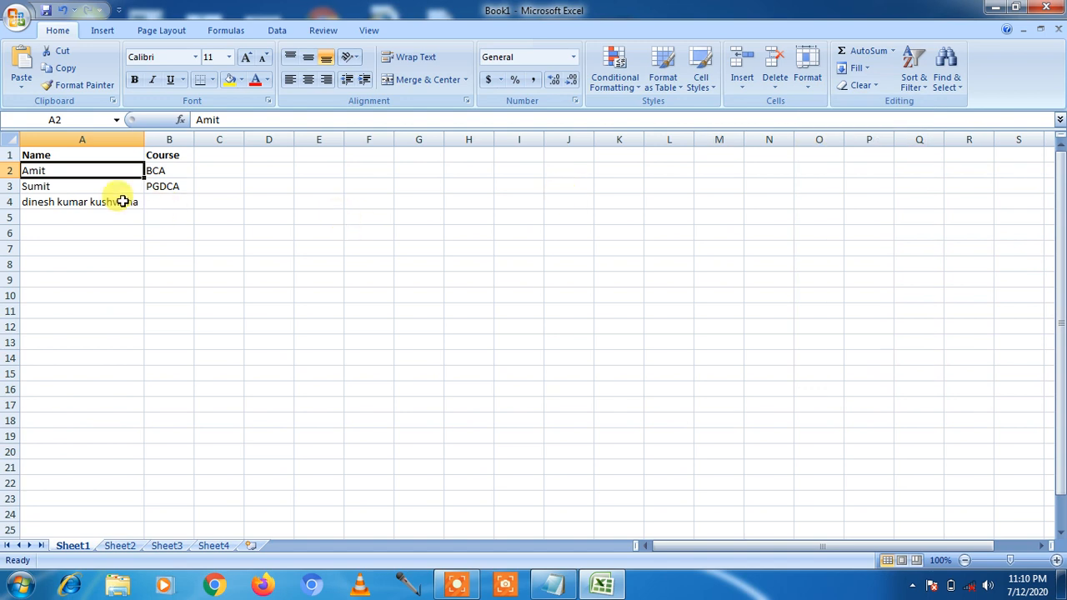
# - Select the Course header B1 and set column B's width to 45
pyautogui.click(811, 90)
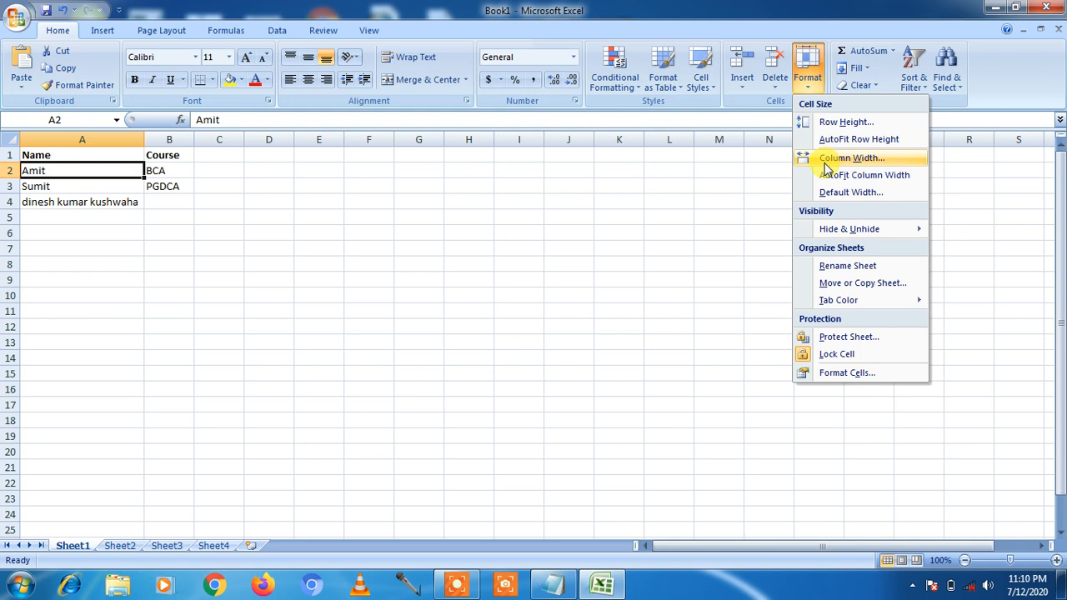
pyautogui.click(171, 169)
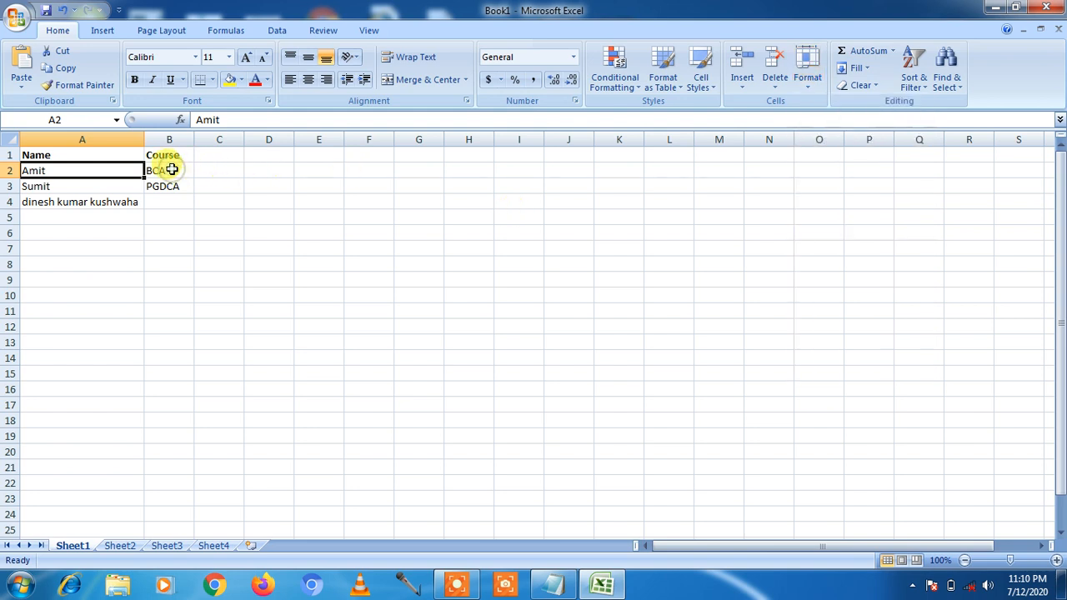
pyautogui.doubleClick(172, 169)
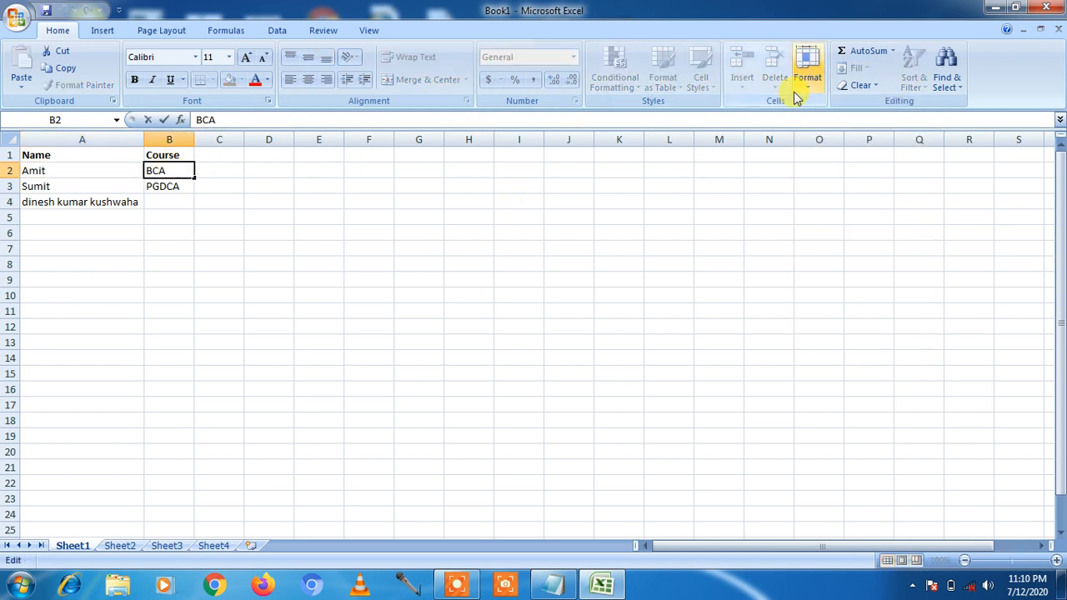
pyautogui.click(190, 235)
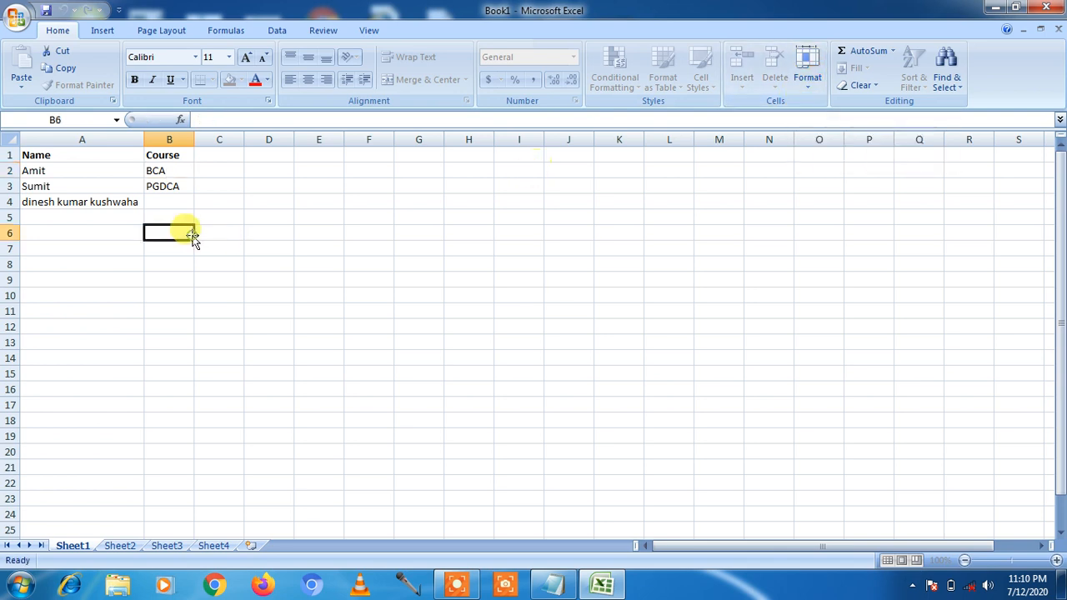
pyautogui.click(166, 153)
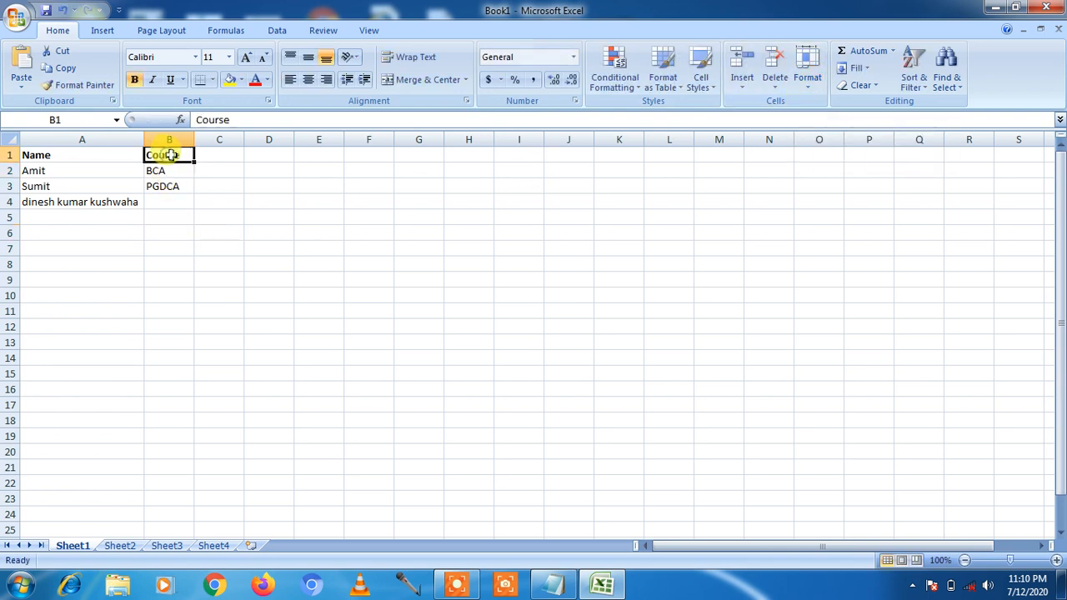
pyautogui.click(810, 87)
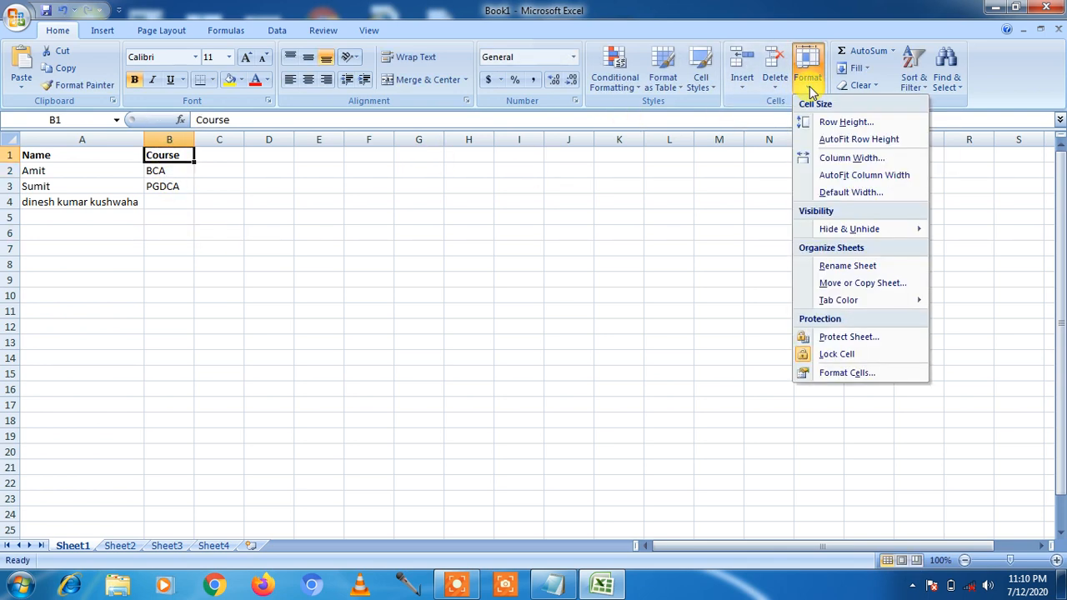
pyautogui.click(853, 160)
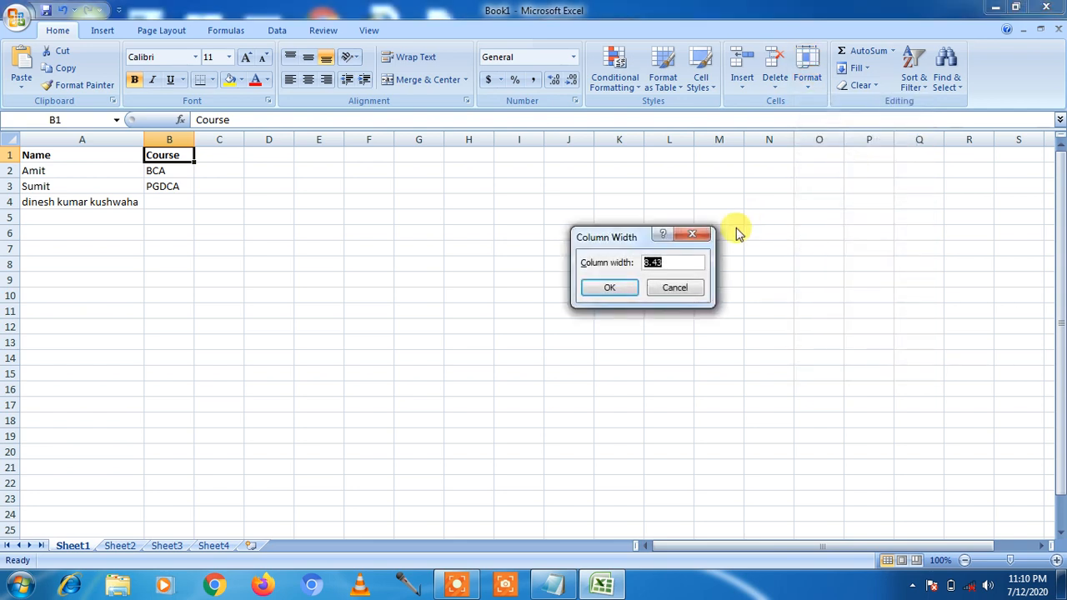
pyautogui.click(606, 289)
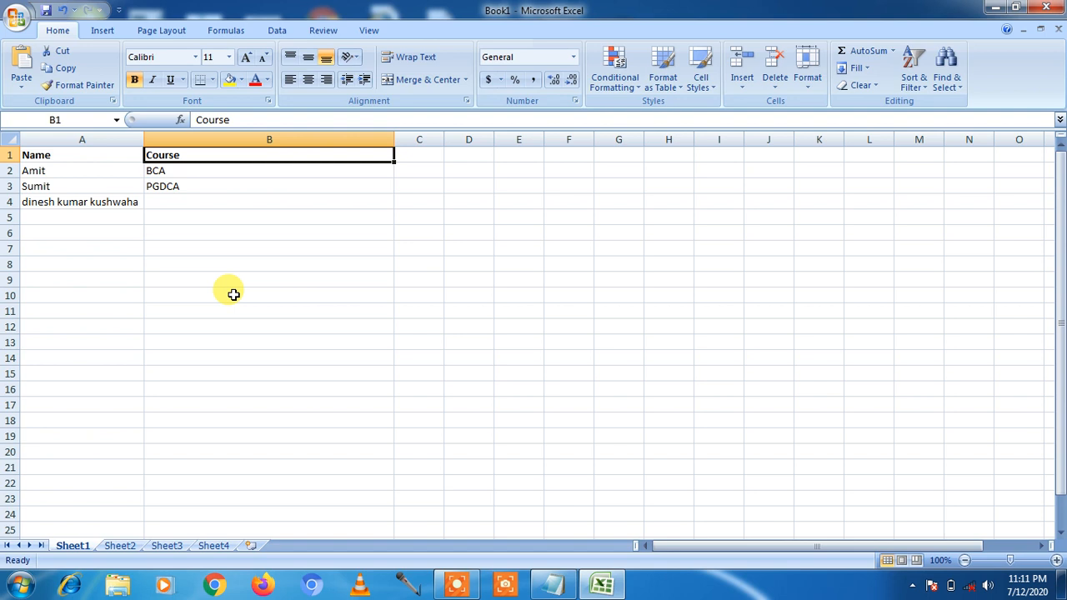
# - Narrow column B to a width of 15
pyautogui.click(808, 83)
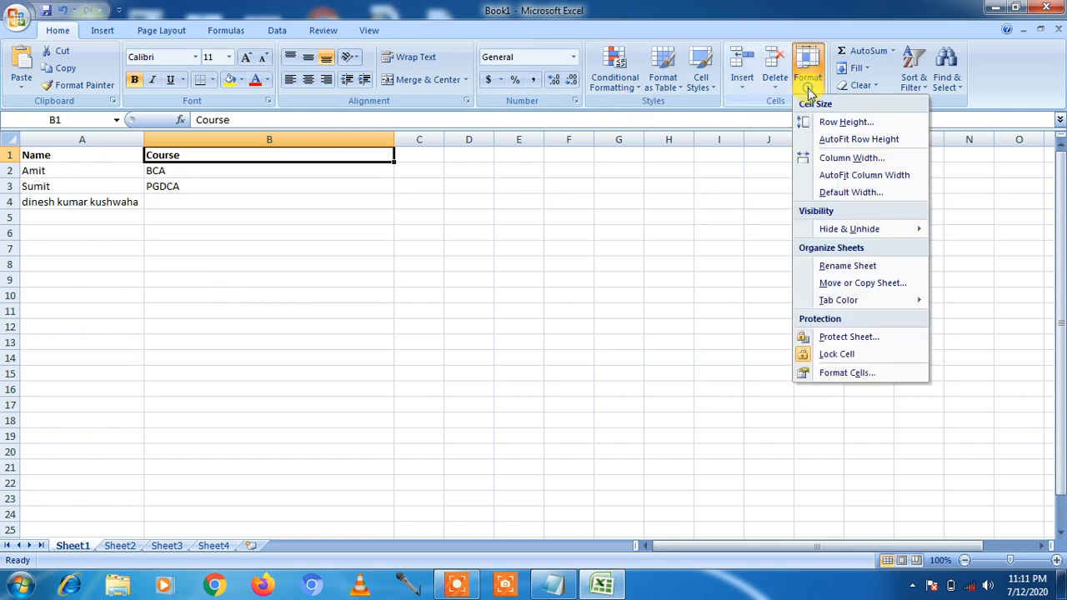
pyautogui.click(837, 159)
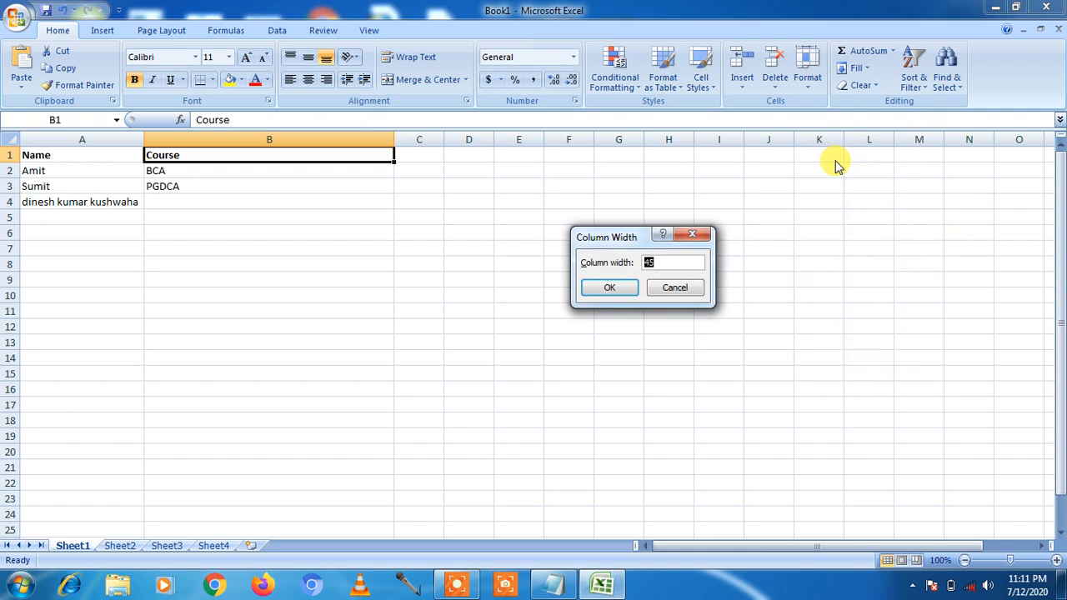
pyautogui.click(608, 288)
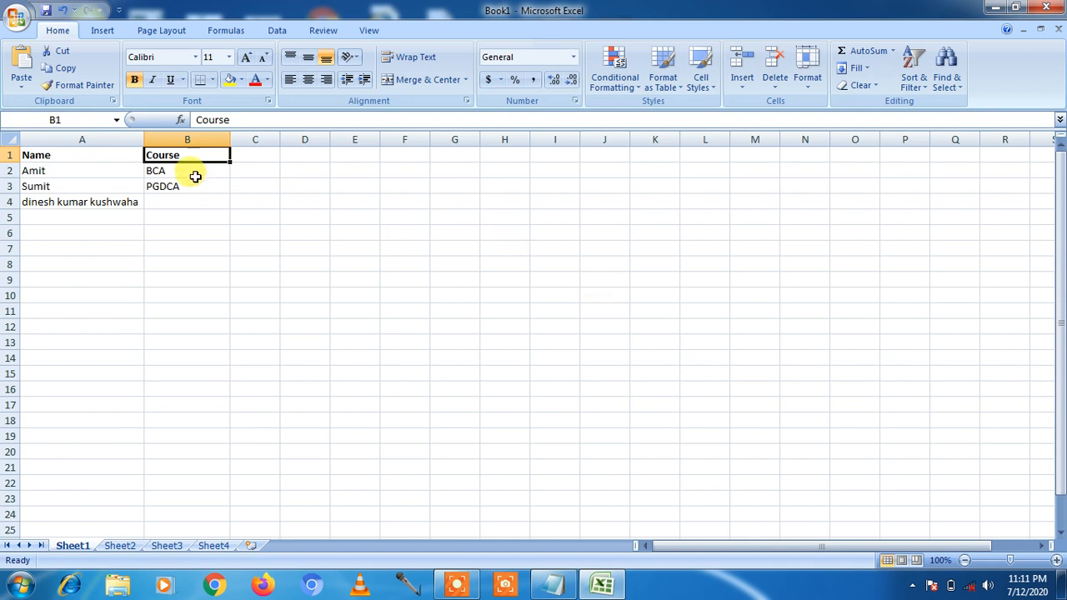
# - Select B1:F1 and give columns B through F a width of 23
pyautogui.click(195, 171)
pyautogui.click(284, 204)
pyautogui.moveTo(209, 155); pyautogui.dragTo(386, 153)
pyautogui.click(807, 67)
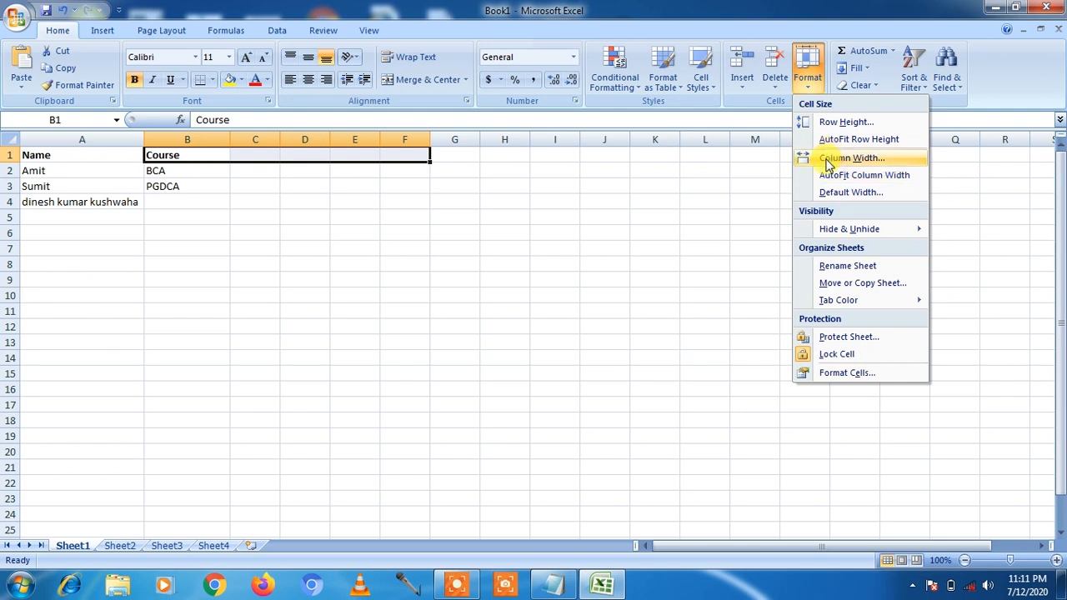
pyautogui.click(827, 159)
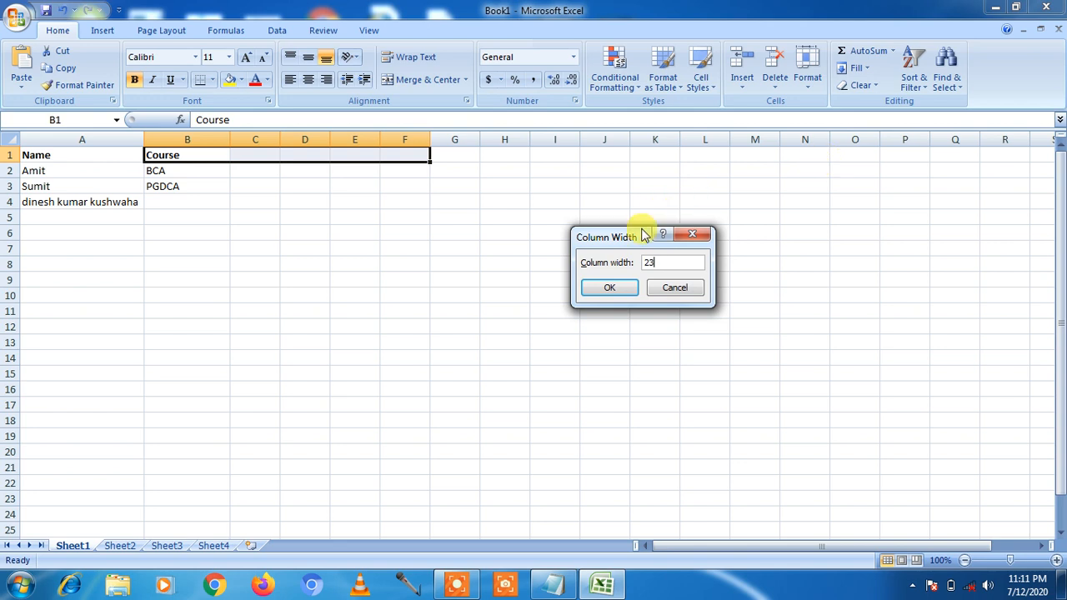
pyautogui.click(603, 289)
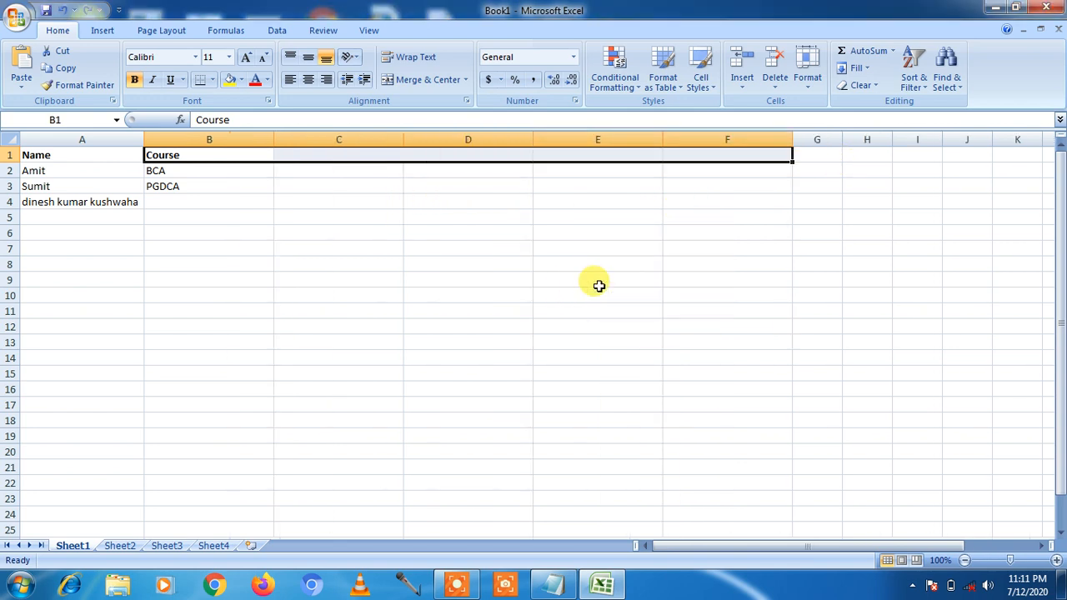
# - Reset columns B through F to width 8.43, then select cell D1
pyautogui.click(810, 90)
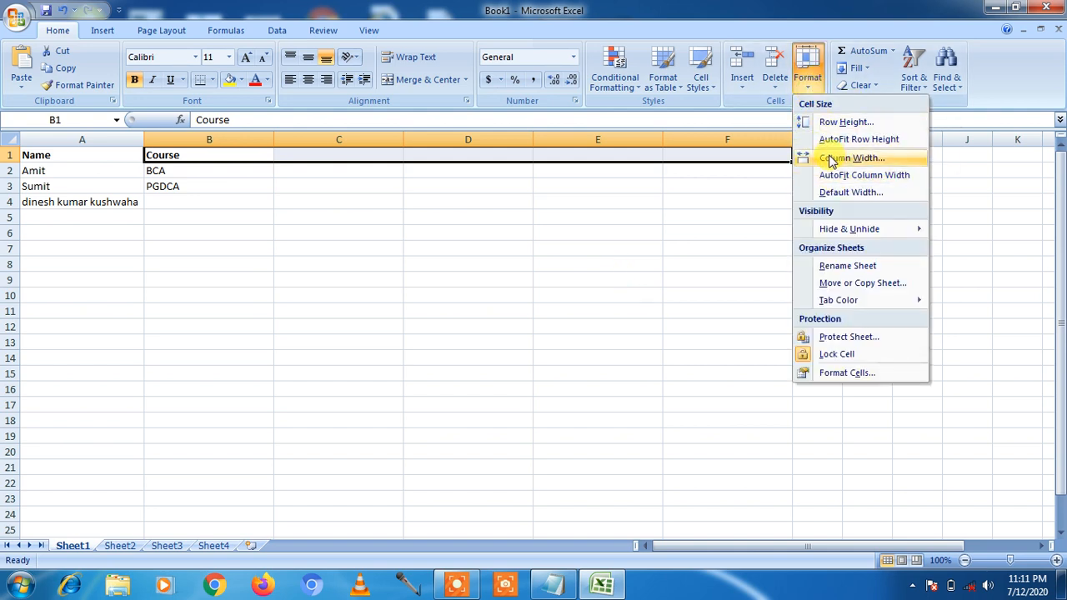
pyautogui.click(831, 159)
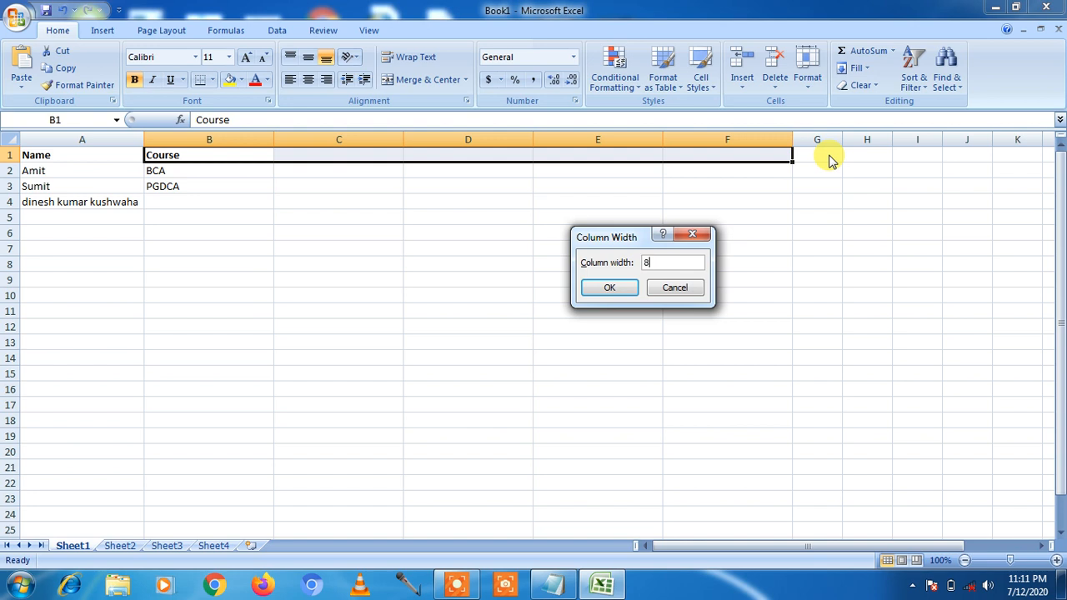
pyautogui.click(610, 287)
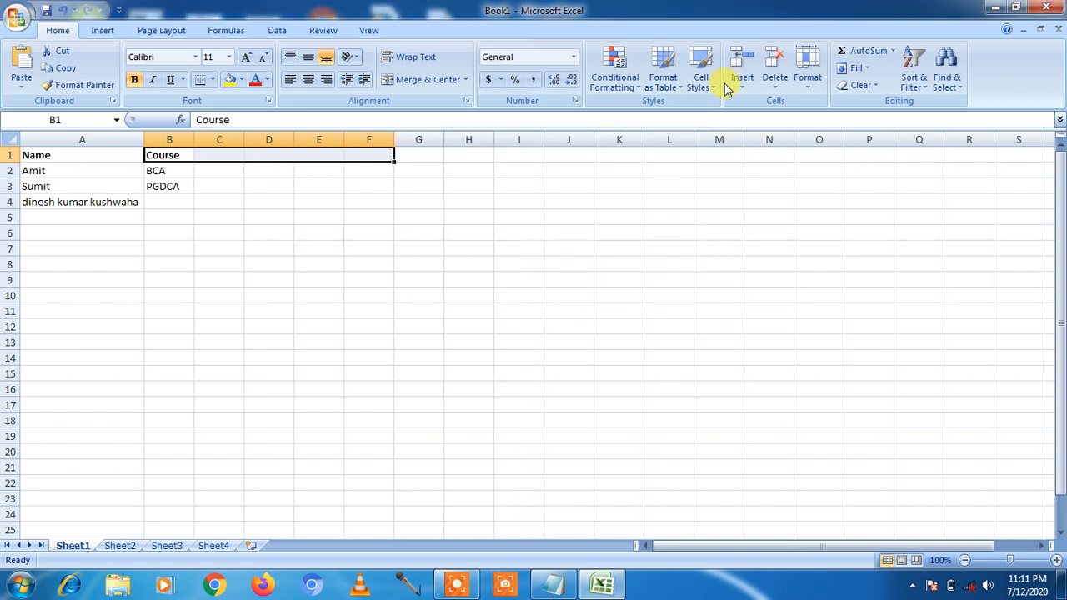
pyautogui.click(805, 87)
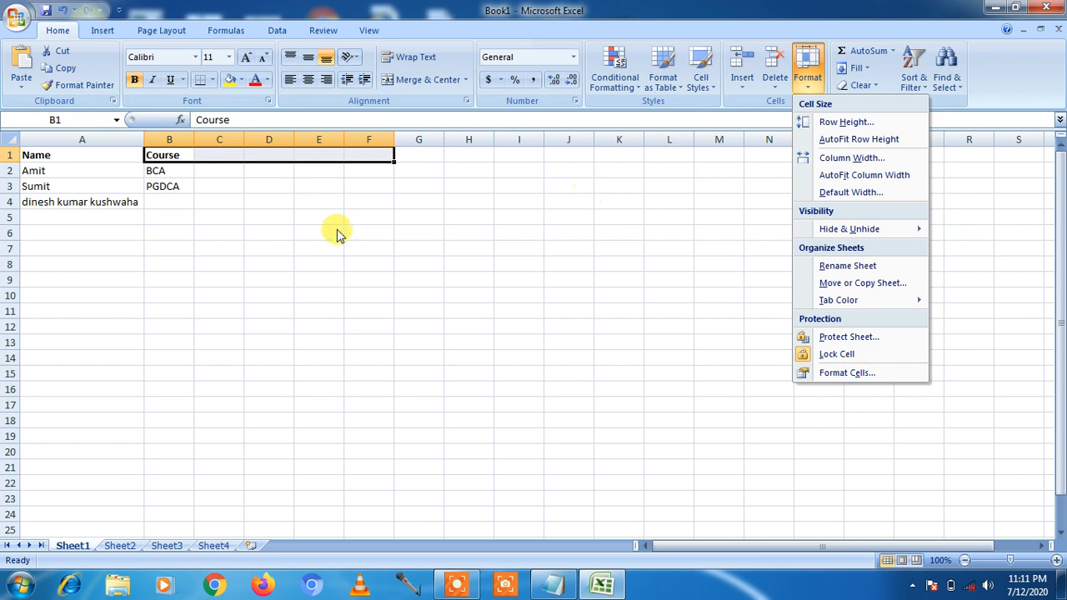
pyautogui.click(265, 202)
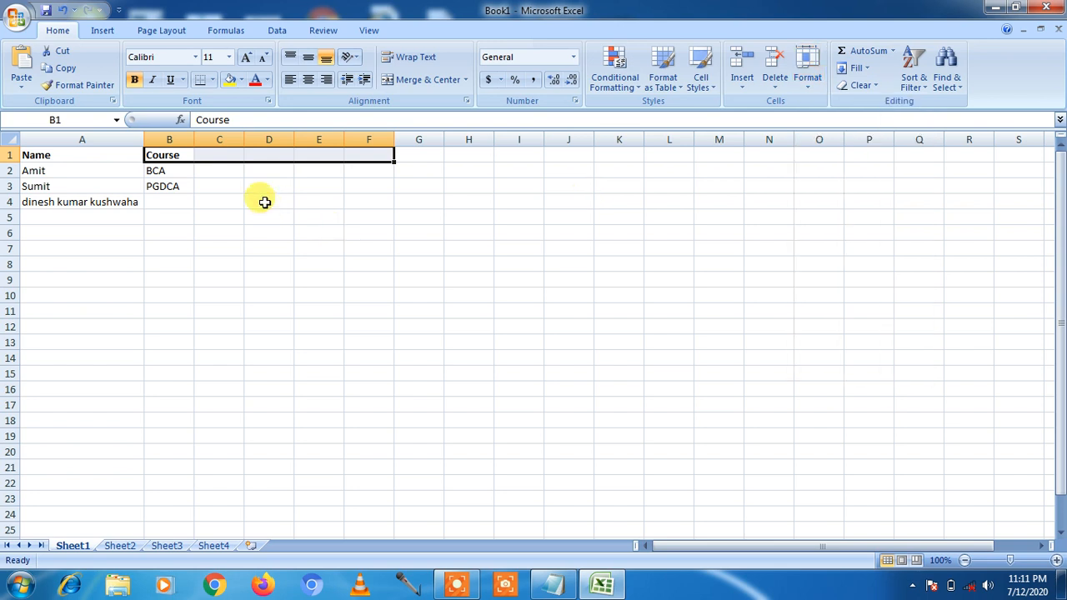
pyautogui.click(306, 170)
pyautogui.click(279, 155)
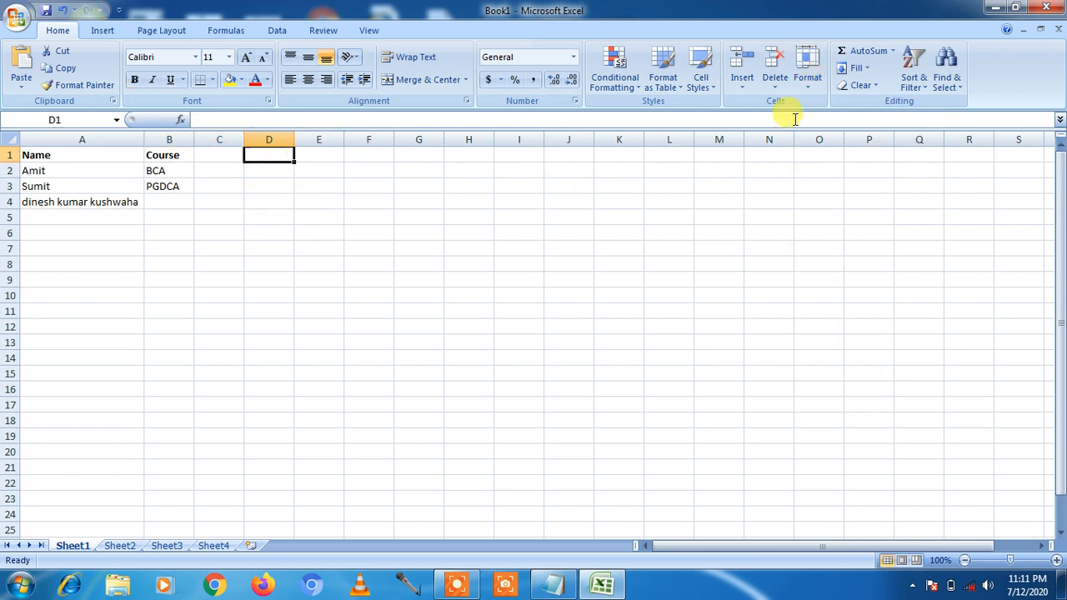
# - Select A1 and view the Default Width setting, closing it unchanged
pyautogui.click(105, 157)
pyautogui.click(806, 83)
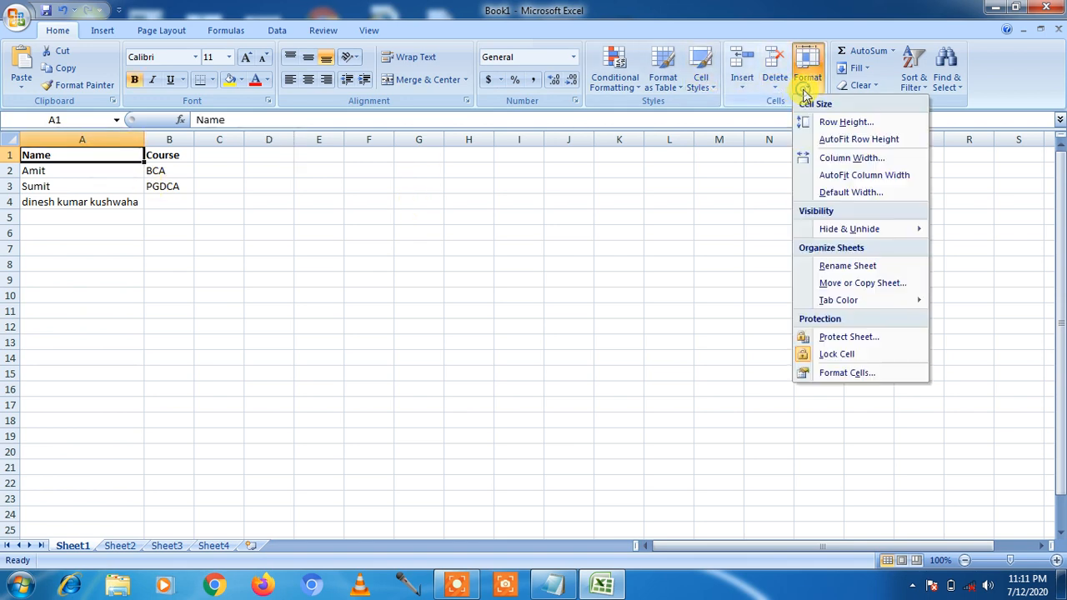
pyautogui.click(844, 193)
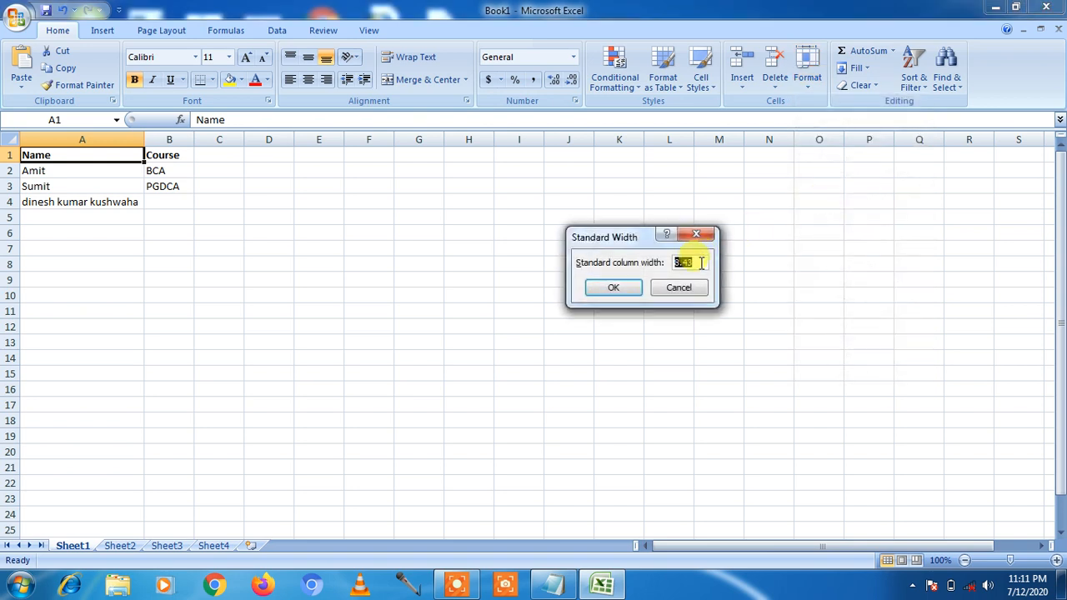
pyautogui.click(617, 287)
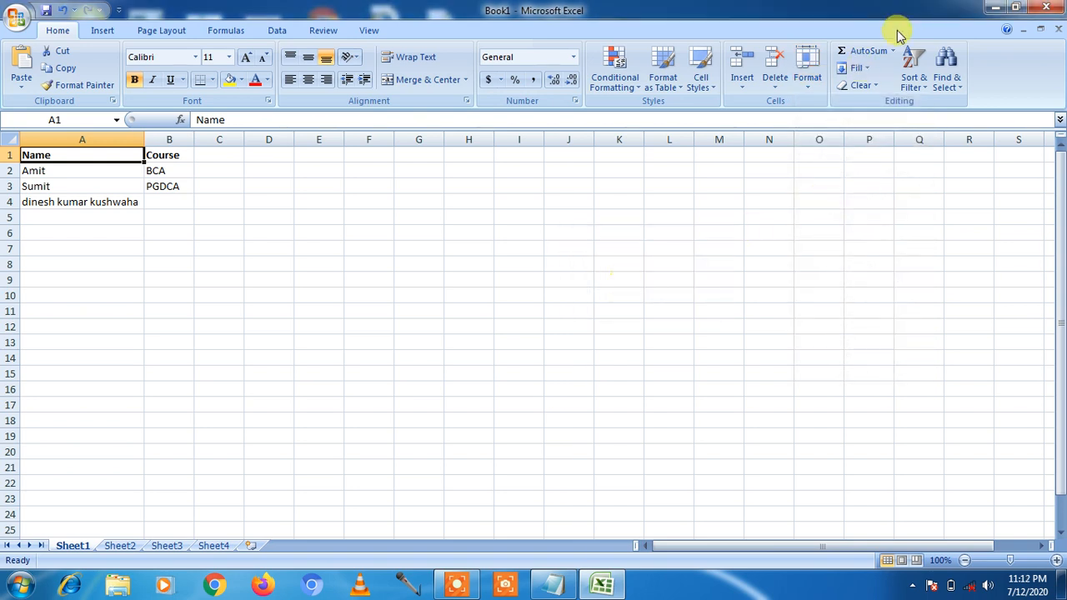
# - Narrow column A to 8.43, then AutoFit it to the longest name in A4
pyautogui.click(807, 73)
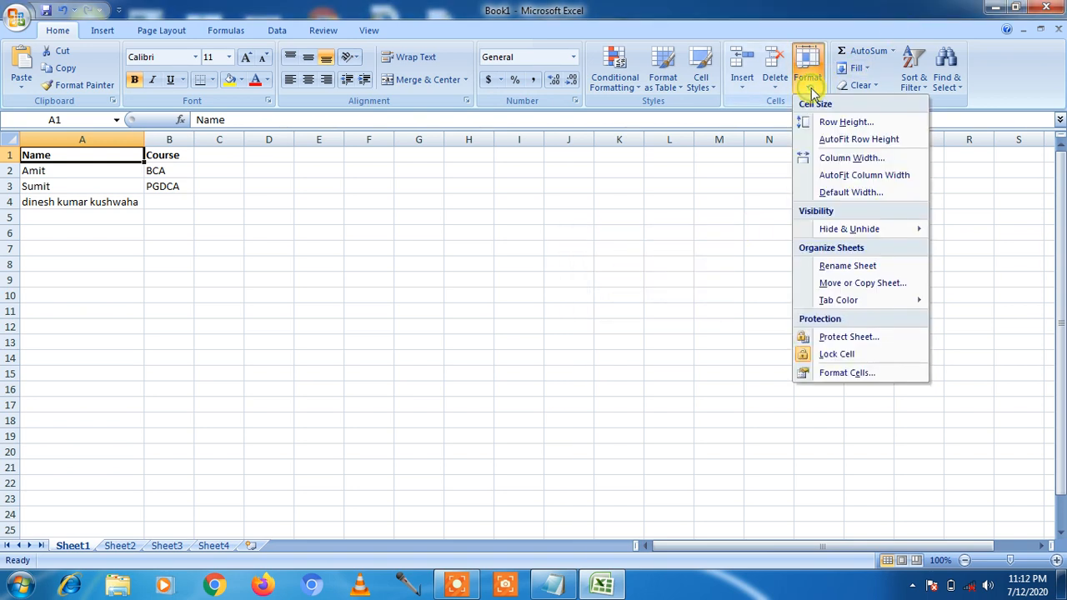
pyautogui.click(836, 159)
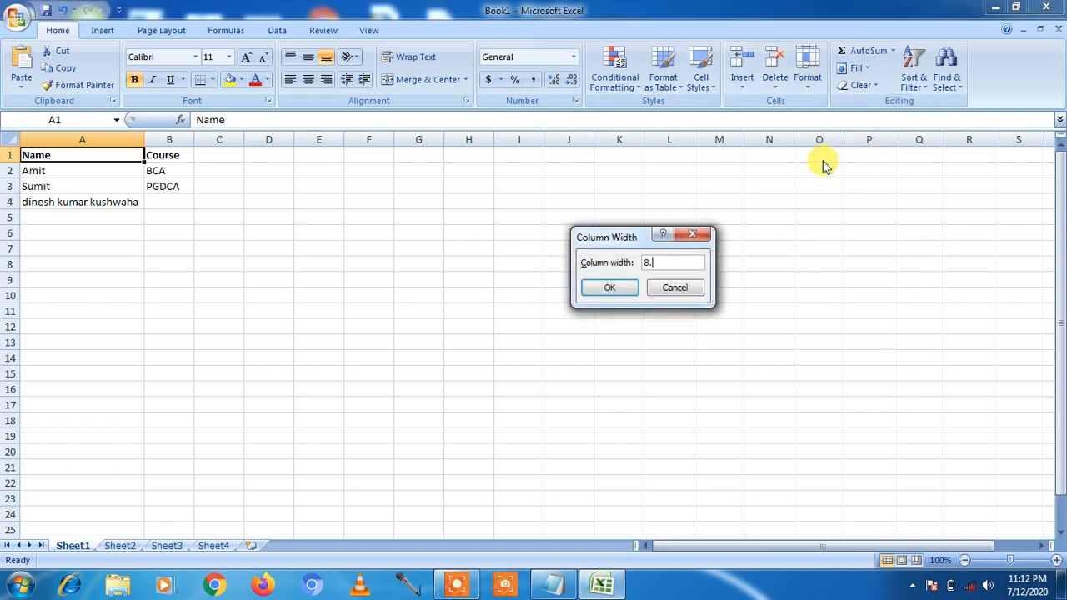
pyautogui.click(590, 288)
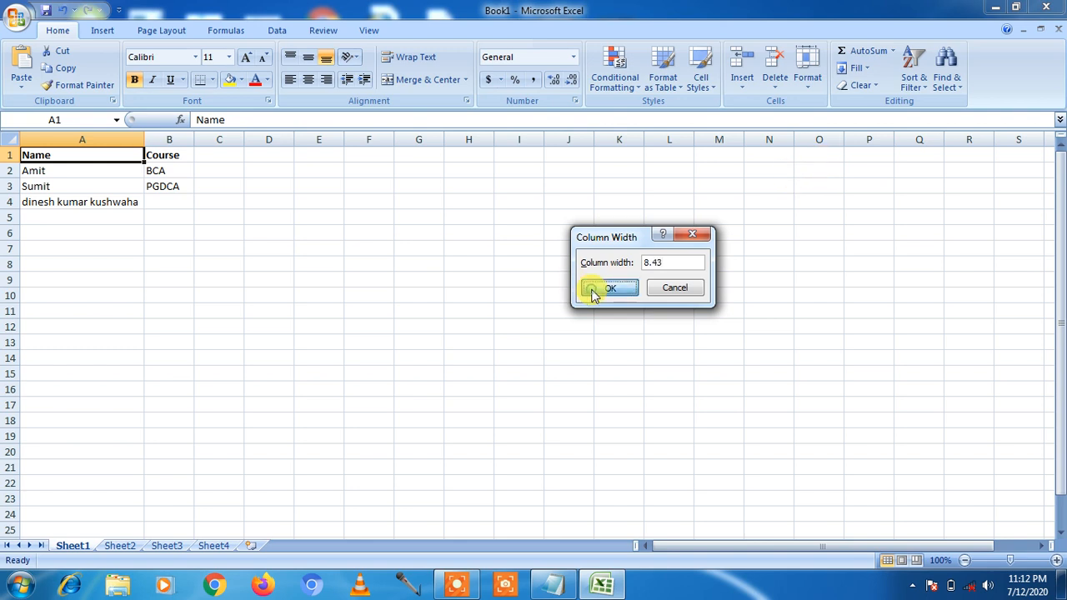
pyautogui.click(44, 203)
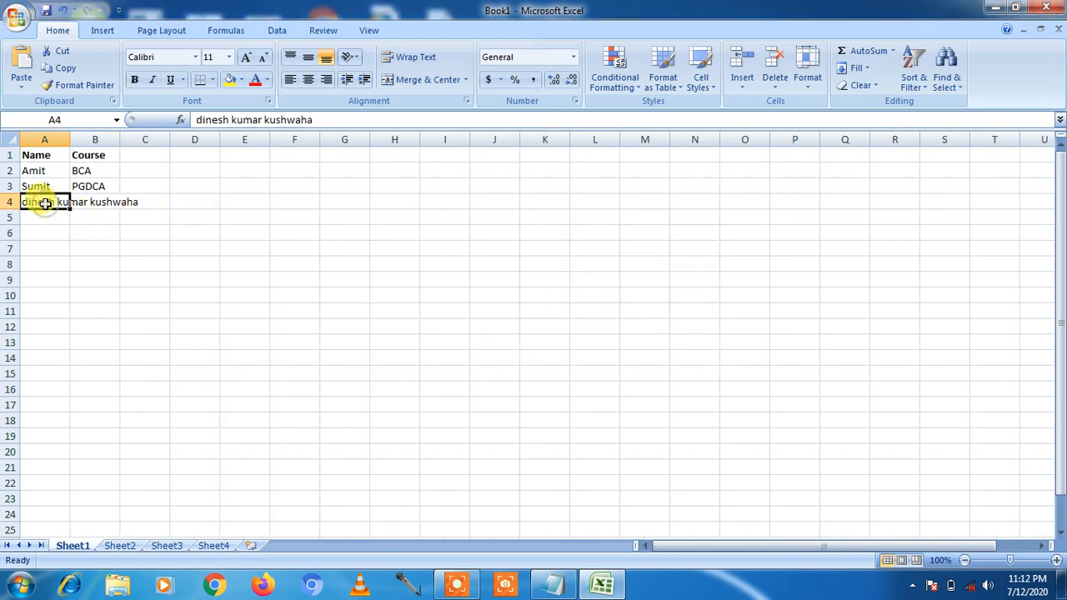
pyautogui.doubleClick(70, 143)
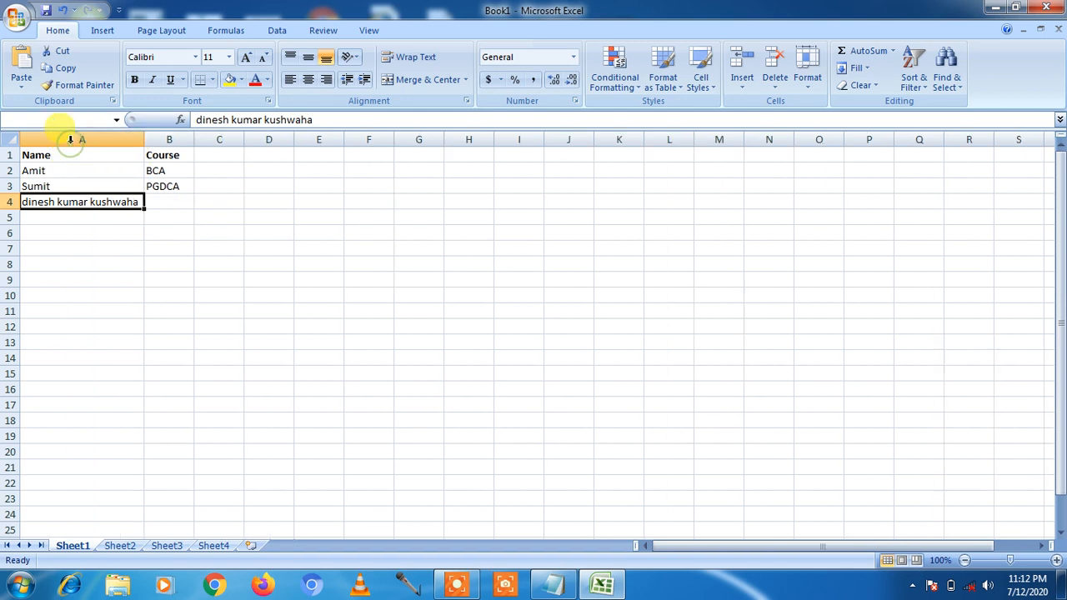
pyautogui.click(807, 83)
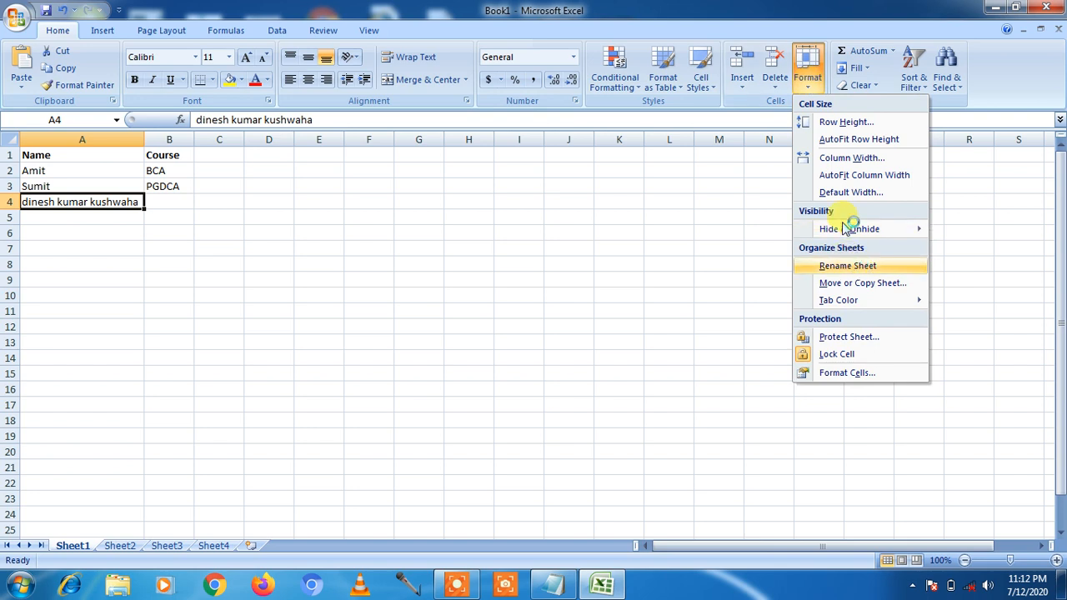
pyautogui.moveTo(839, 230)
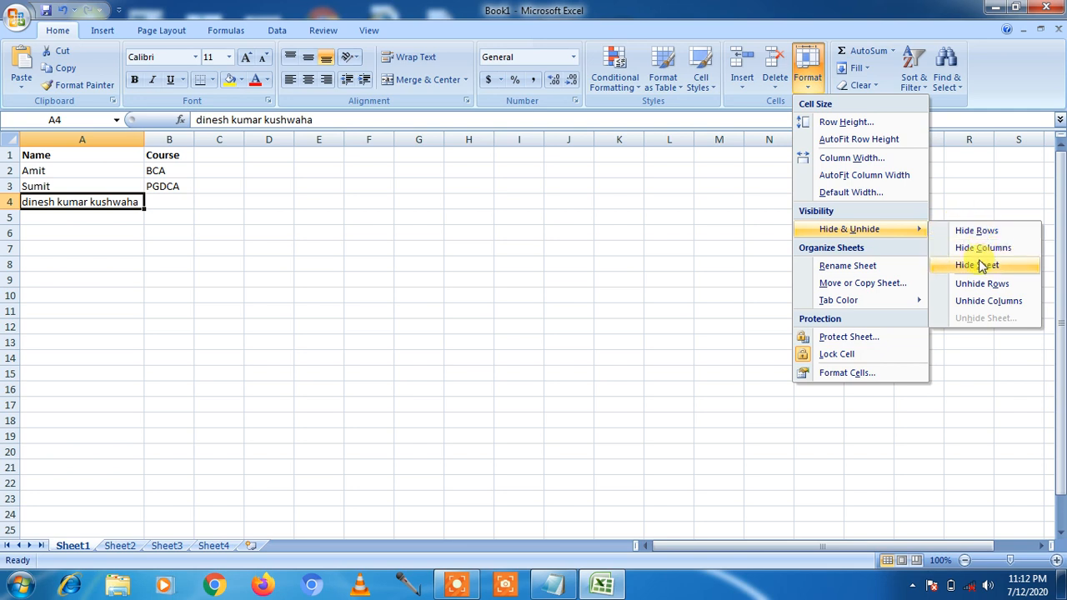
# - Enter the course mca in B4, then select A3 and A2
pyautogui.click(381, 248)
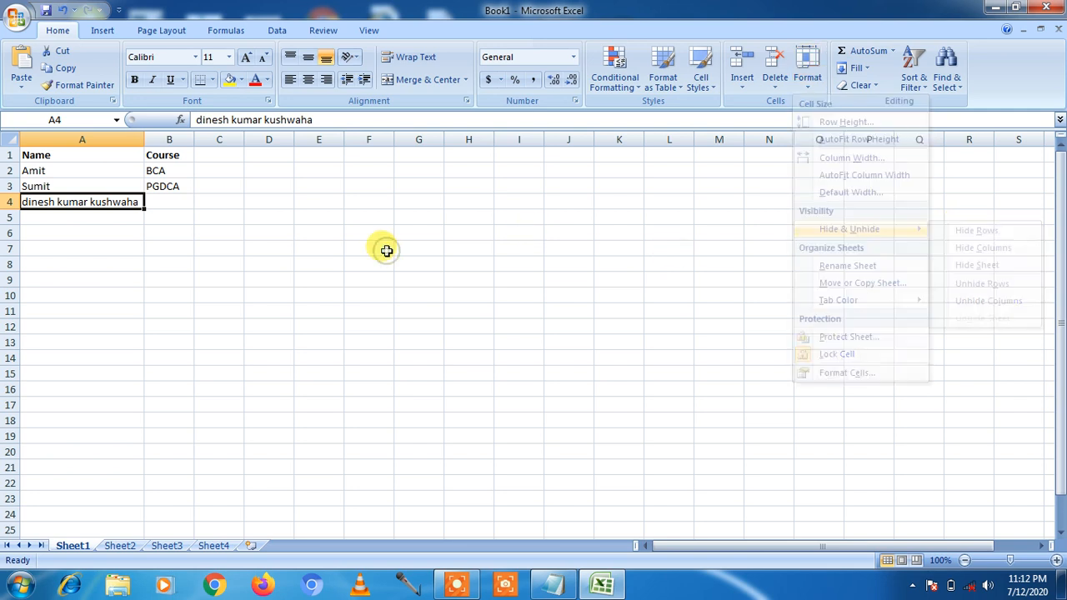
pyautogui.click(159, 202)
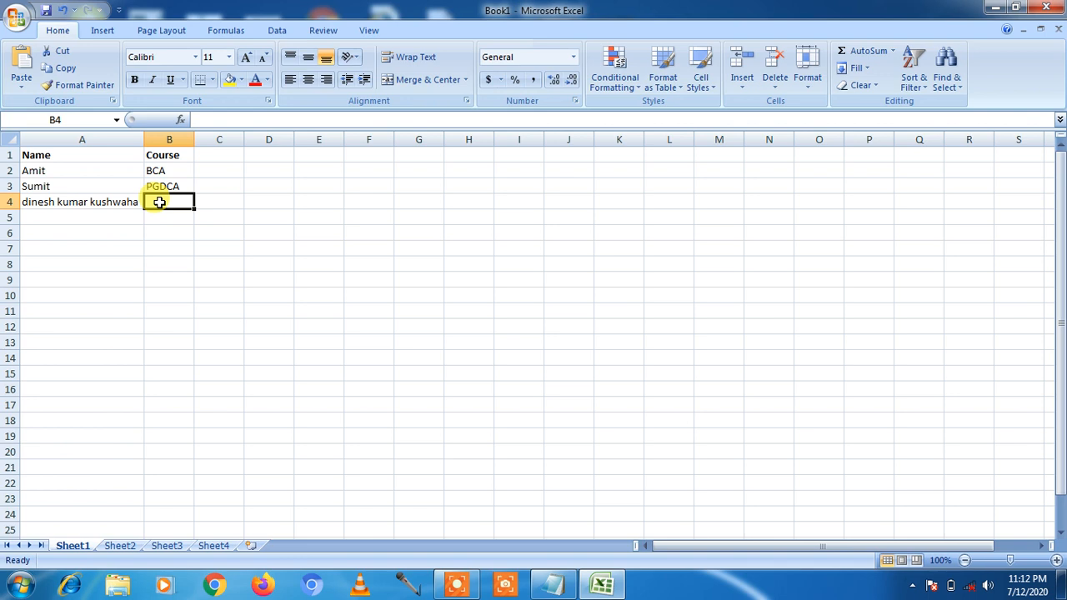
pyautogui.write('mca')
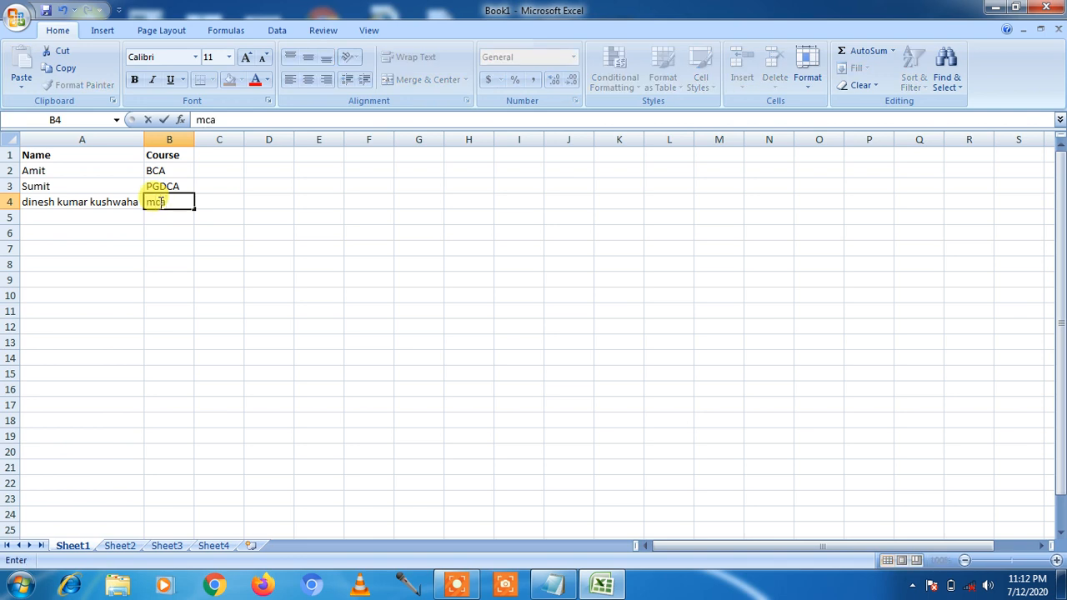
pyautogui.press('Return')
pyautogui.click(38, 181)
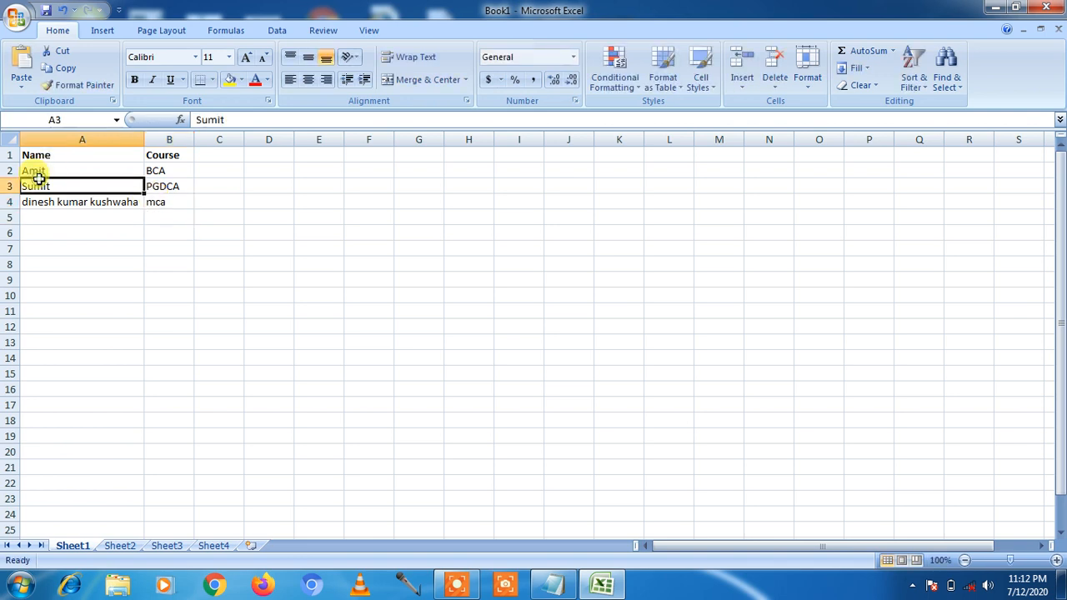
pyautogui.click(39, 172)
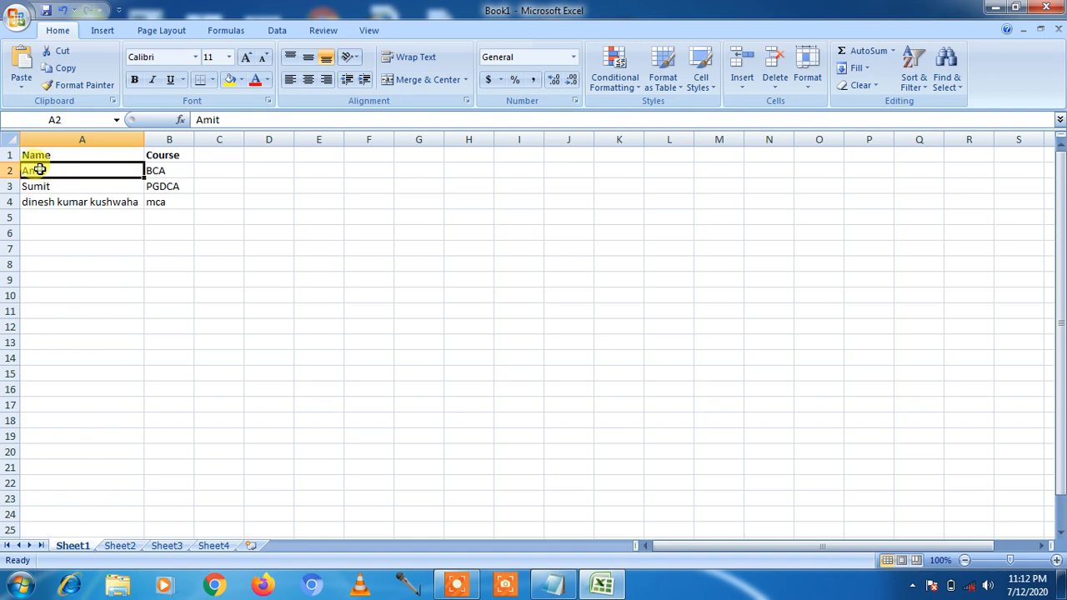
# - Select A2:A3 and hide rows 2 and 3 with Hide Rows
pyautogui.moveTo(39, 170); pyautogui.dragTo(41, 182)
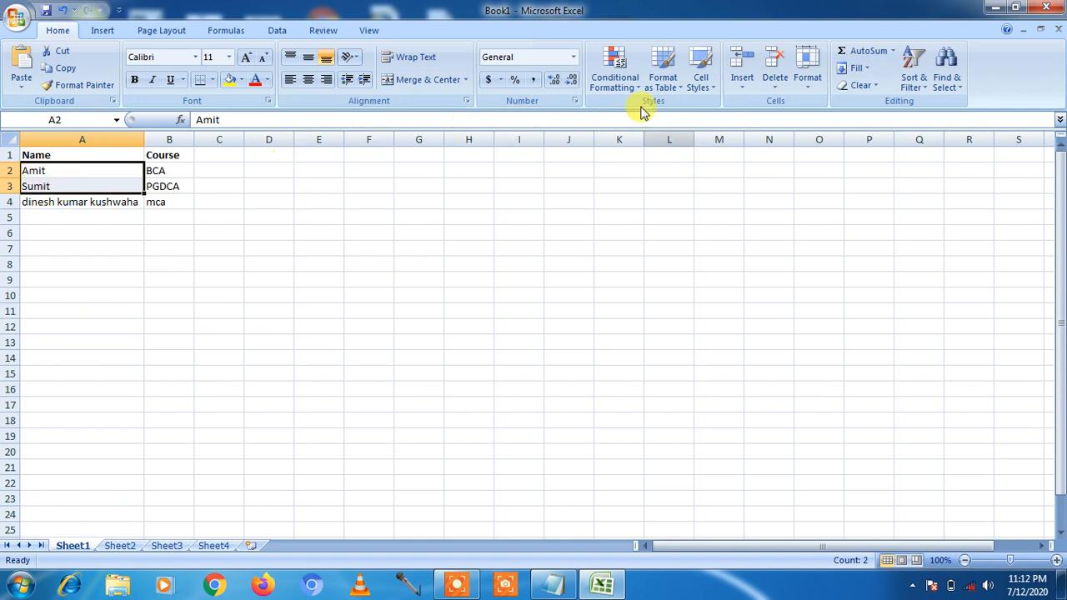
pyautogui.click(808, 80)
pyautogui.click(888, 231)
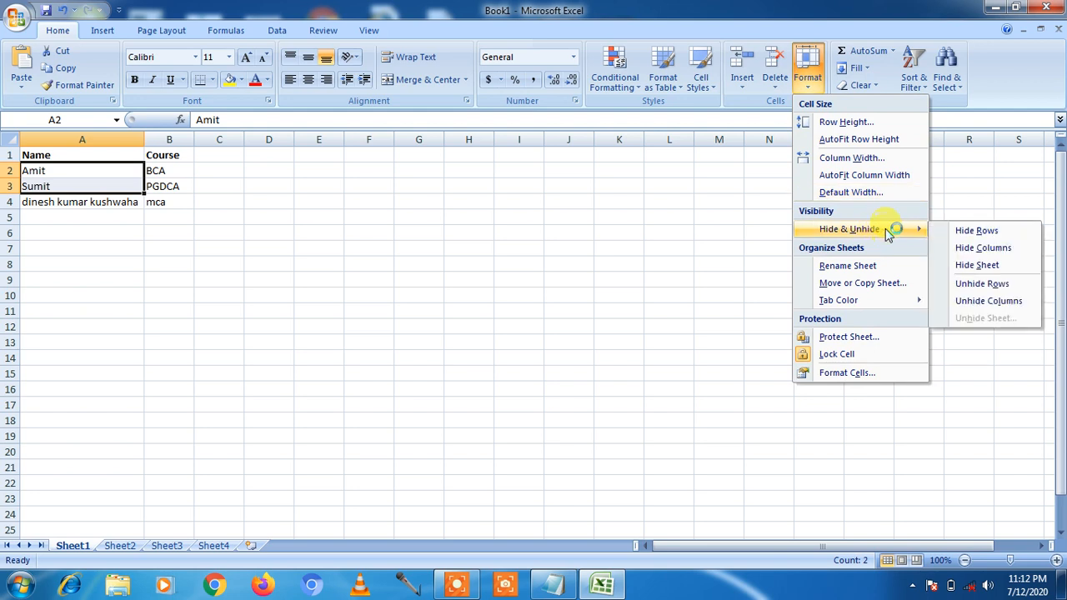
pyautogui.click(966, 231)
pyautogui.click(119, 203)
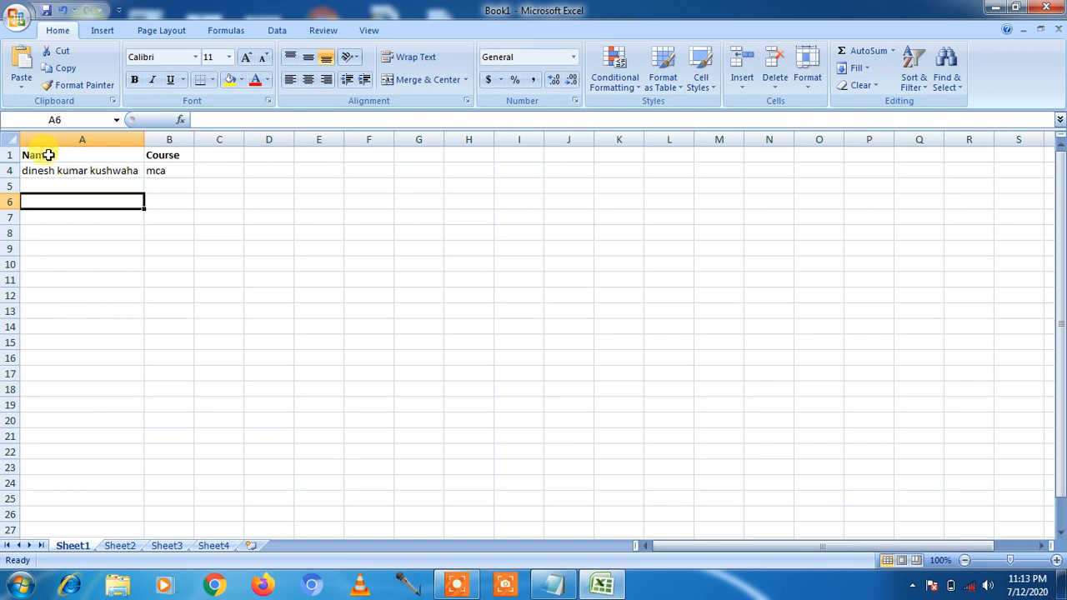
# - Select A1:A4 across the hidden rows and unhide rows 2 and 3
pyautogui.moveTo(47, 155); pyautogui.dragTo(46, 171)
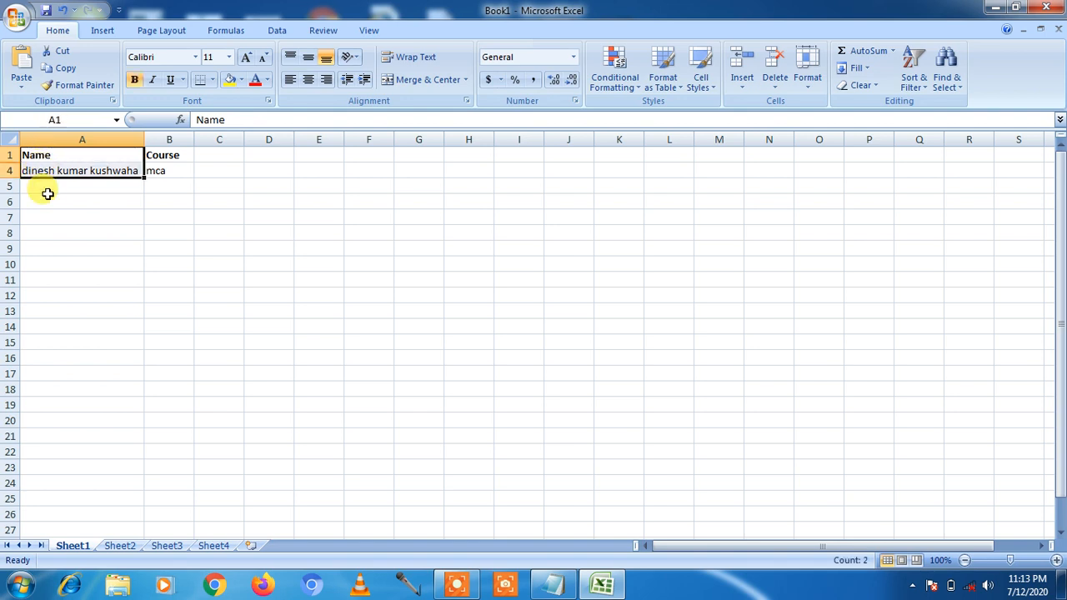
pyautogui.click(49, 202)
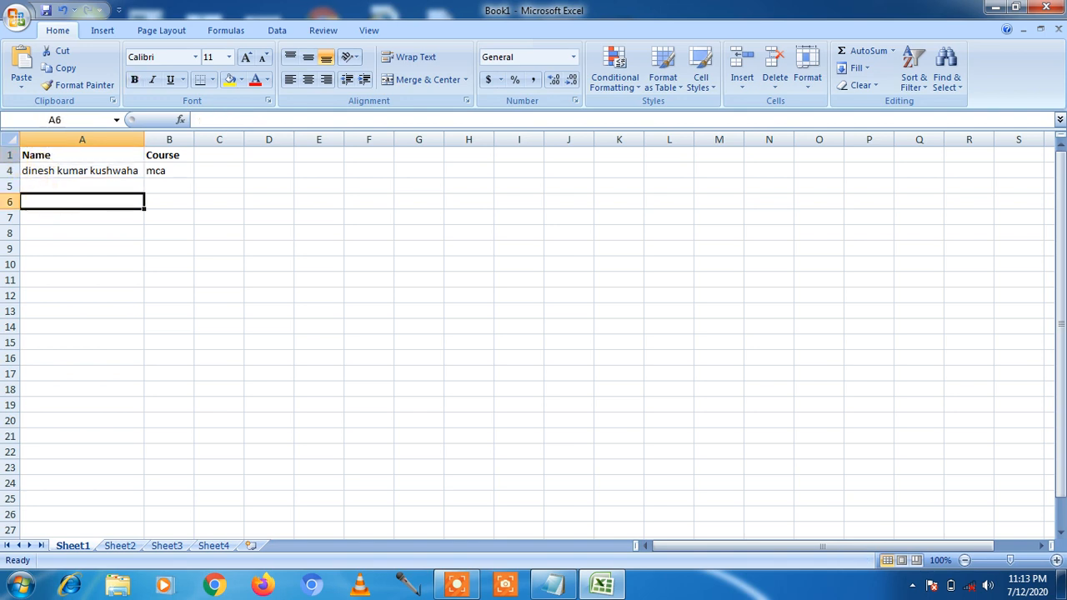
pyautogui.click(10, 170)
pyautogui.click(10, 155)
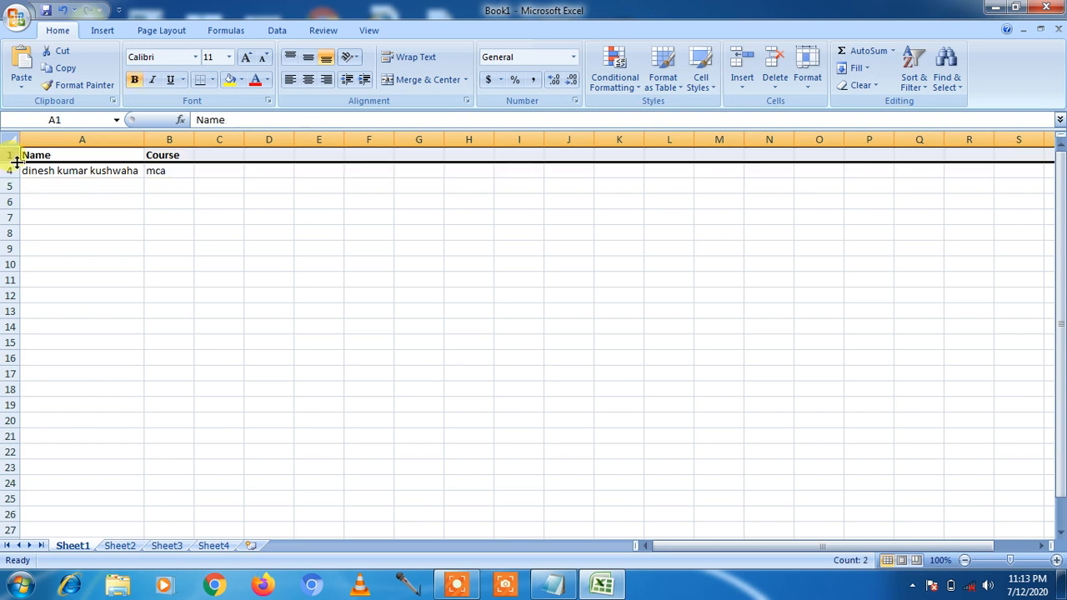
pyautogui.click(48, 200)
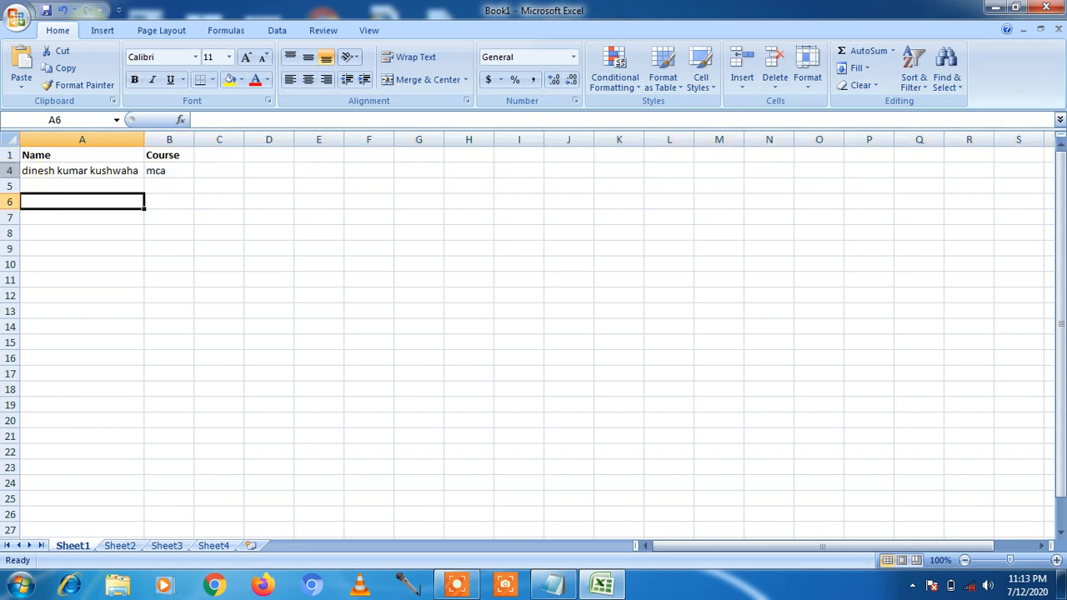
pyautogui.moveTo(52, 156); pyautogui.dragTo(52, 165)
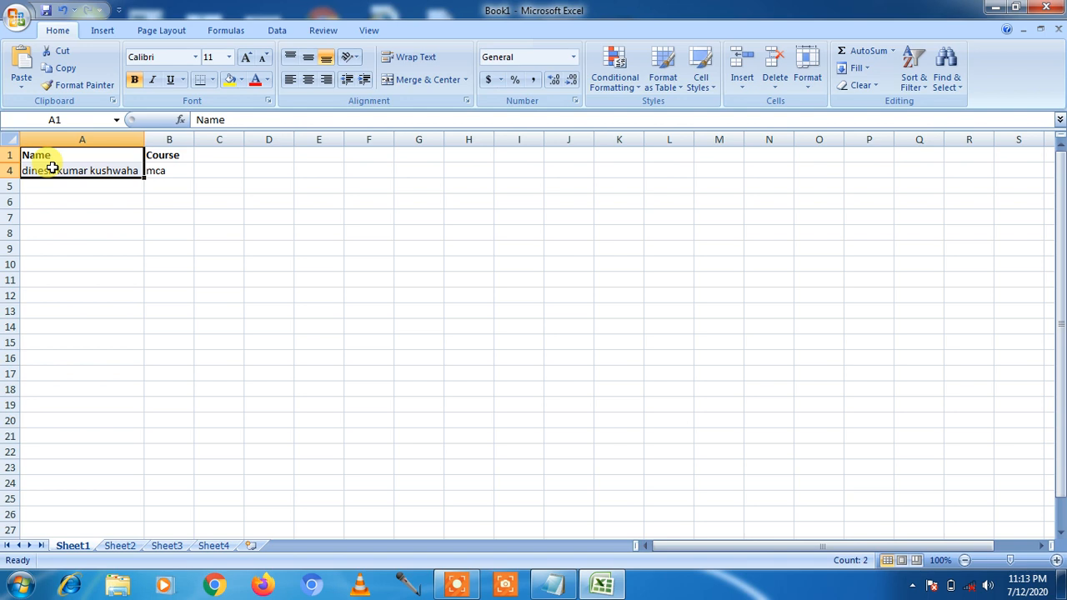
pyautogui.click(809, 84)
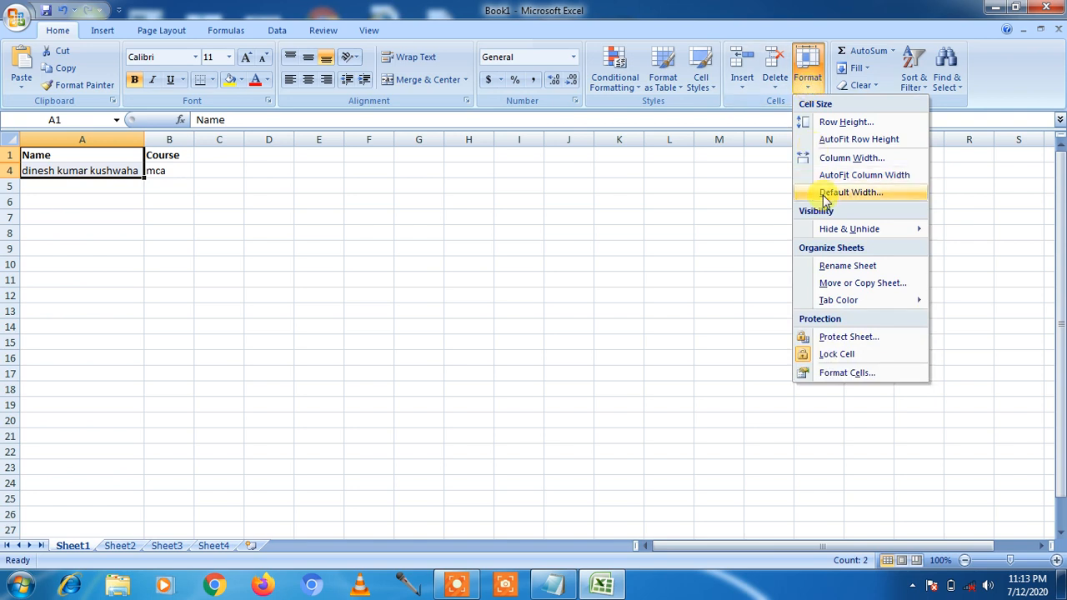
pyautogui.moveTo(877, 231)
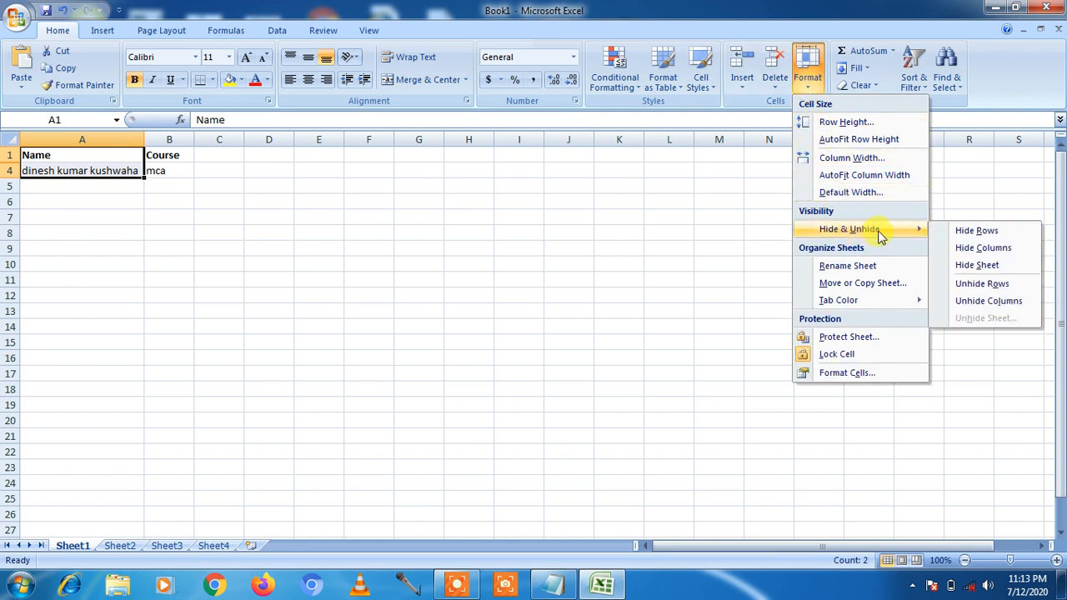
pyautogui.click(983, 285)
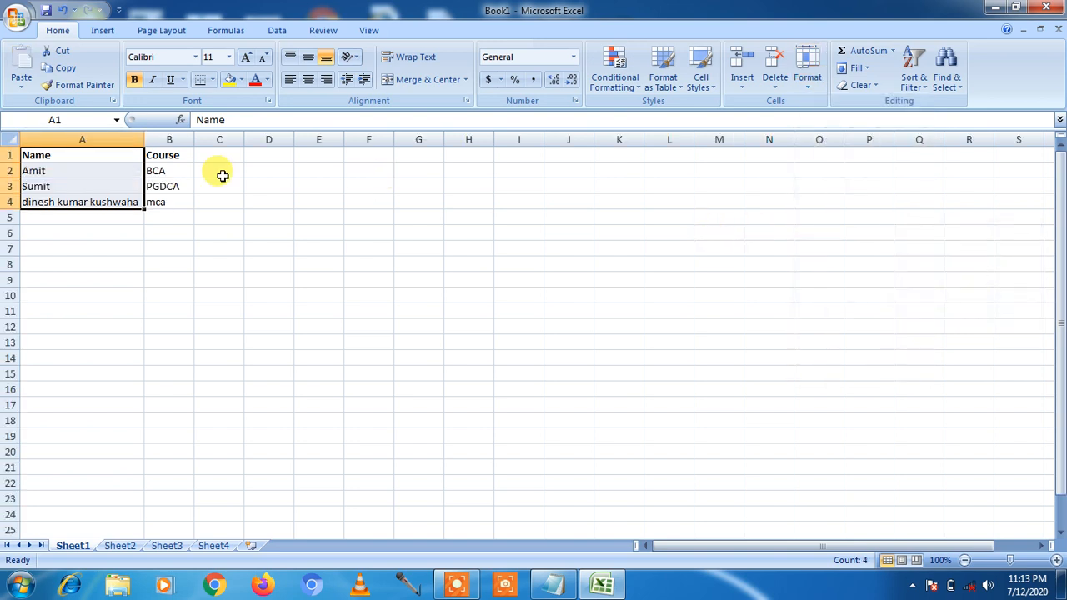
pyautogui.click(166, 156)
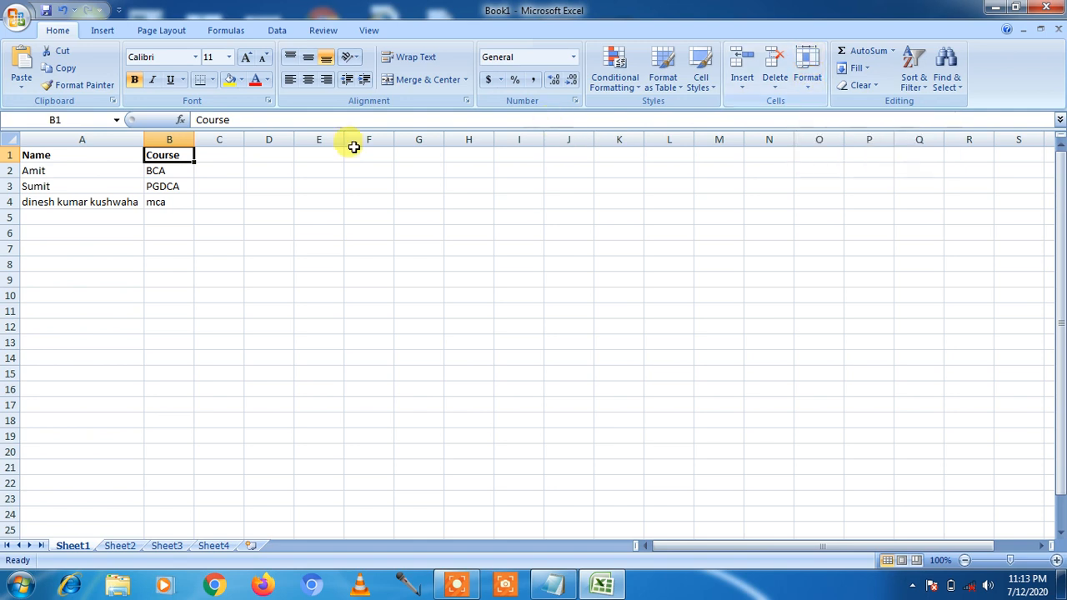
# - Hide column B, which holds the Course entries, with Hide Columns
pyautogui.click(809, 84)
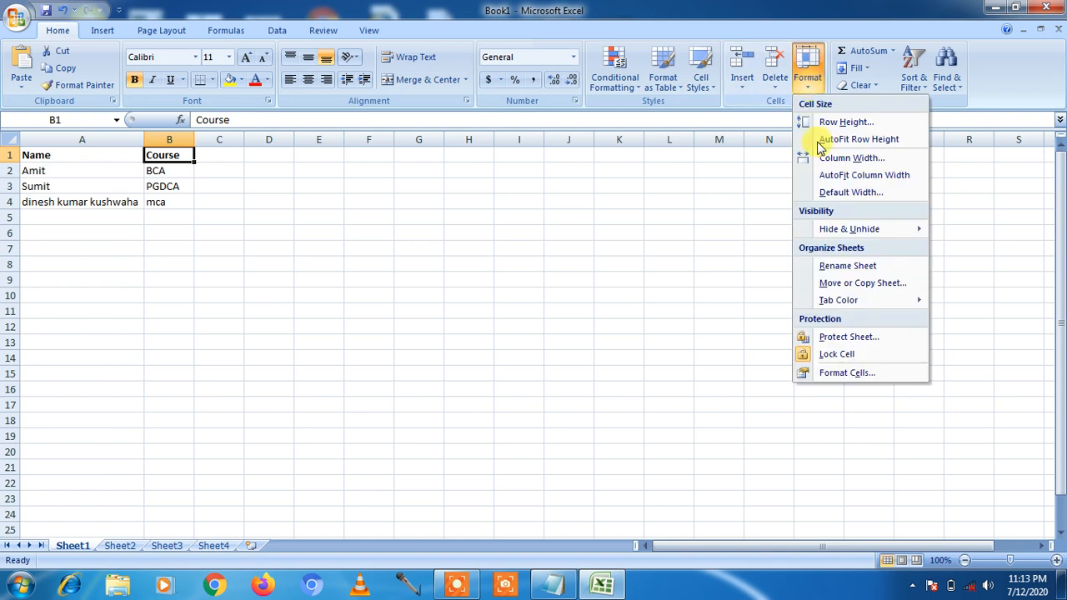
pyautogui.moveTo(850, 229)
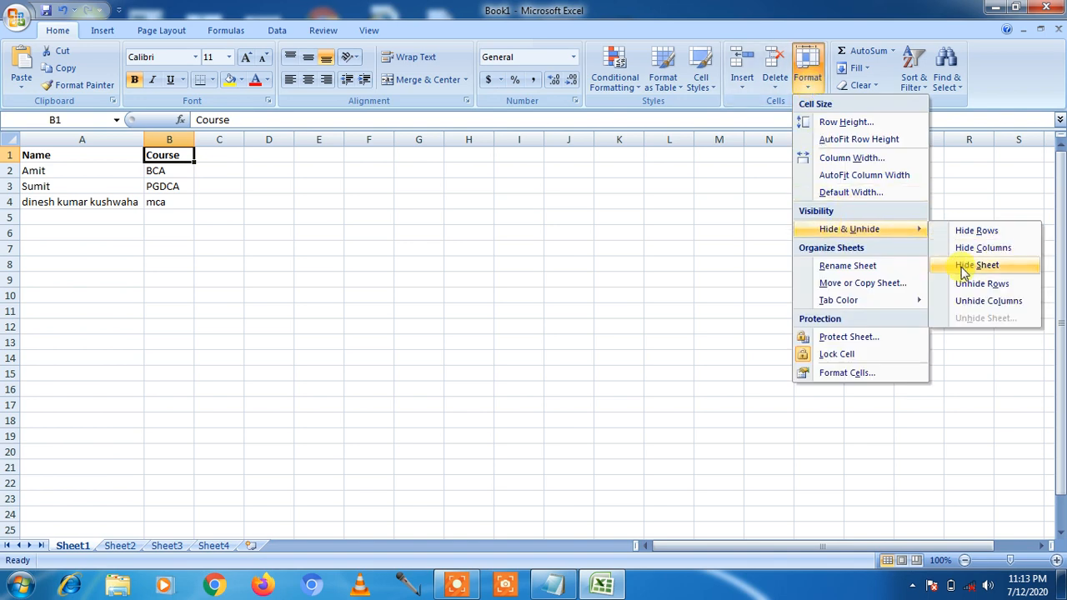
pyautogui.click(967, 247)
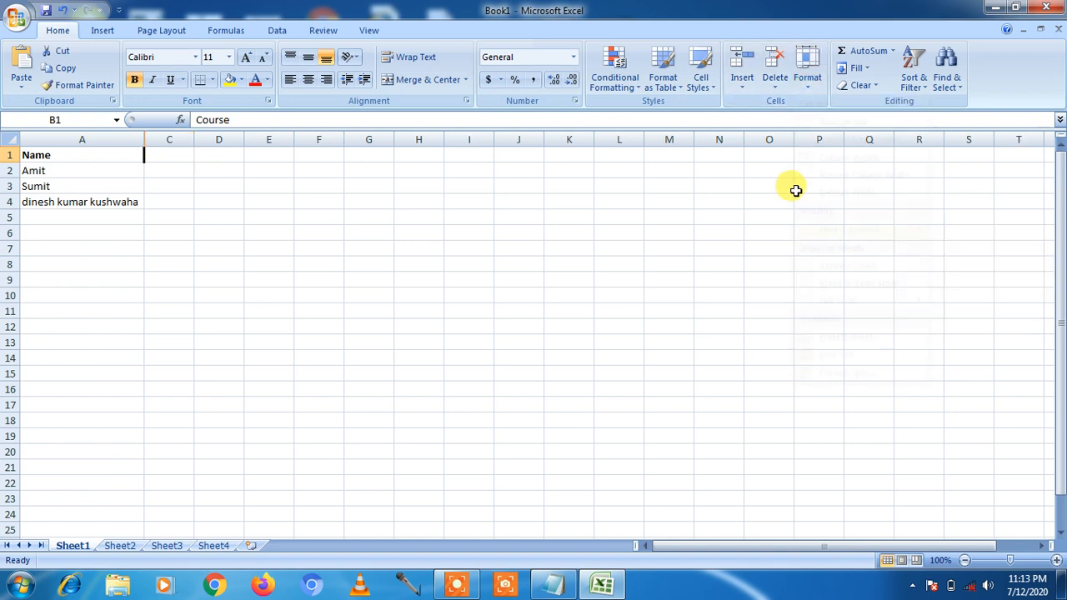
pyautogui.click(180, 197)
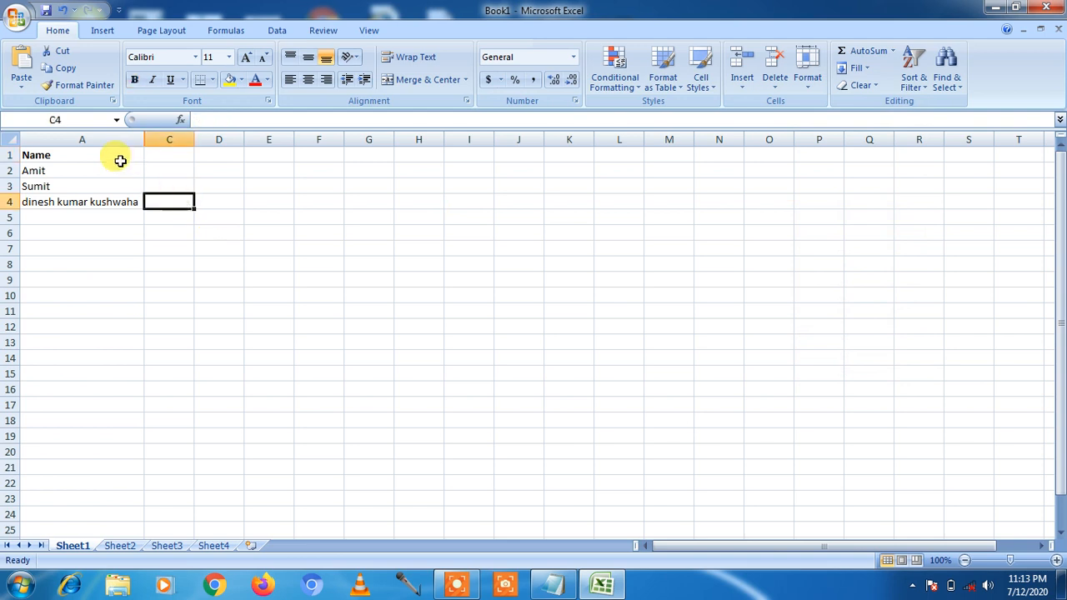
# - Try Unhide Columns with only the Name cell A1 selected
pyautogui.click(81, 139)
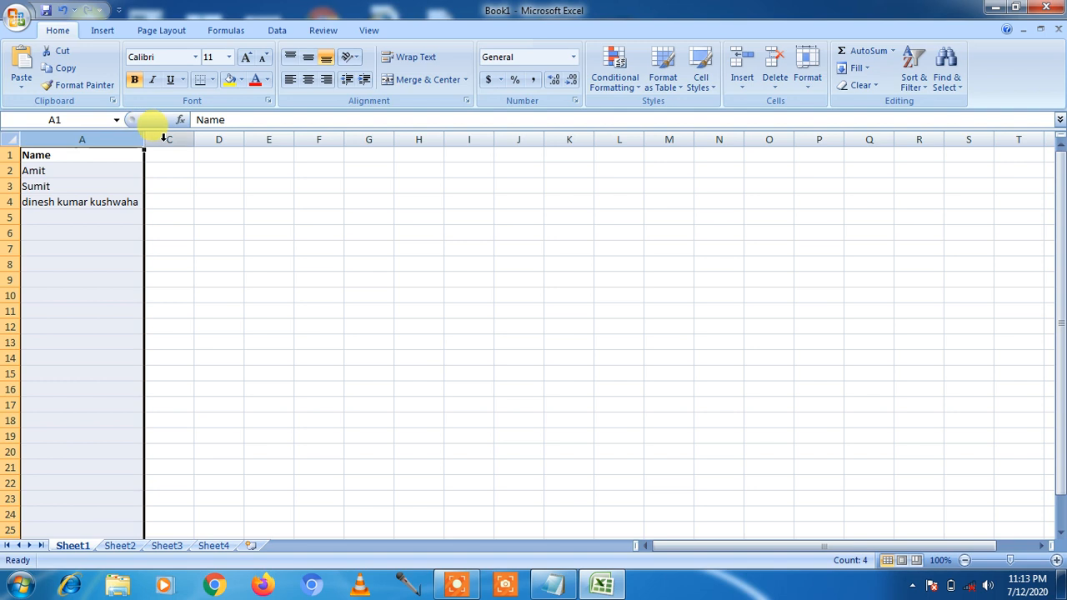
pyautogui.click(163, 139)
pyautogui.click(97, 139)
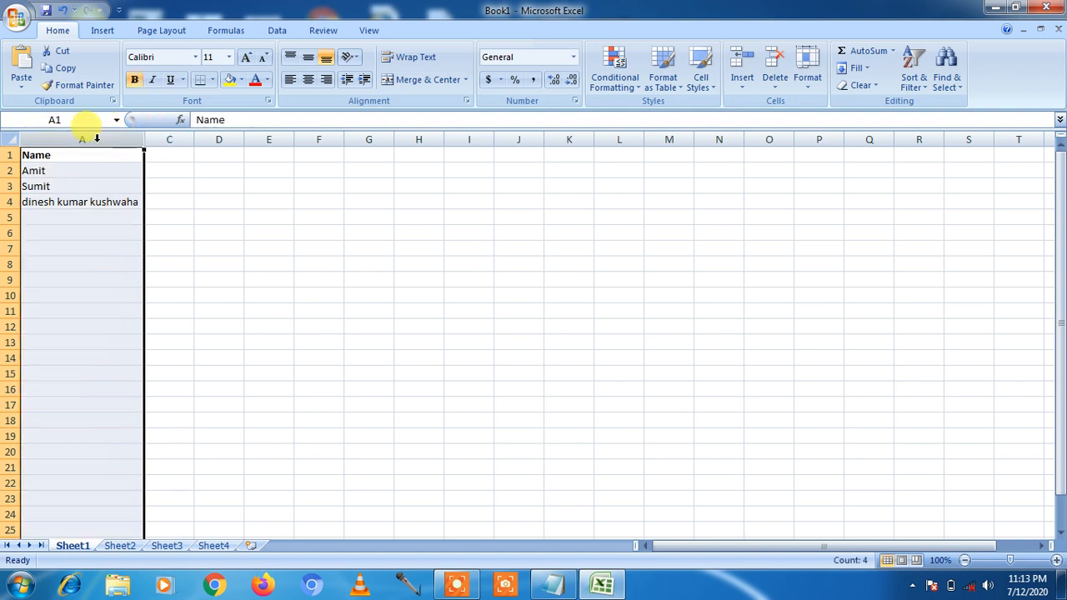
pyautogui.click(166, 154)
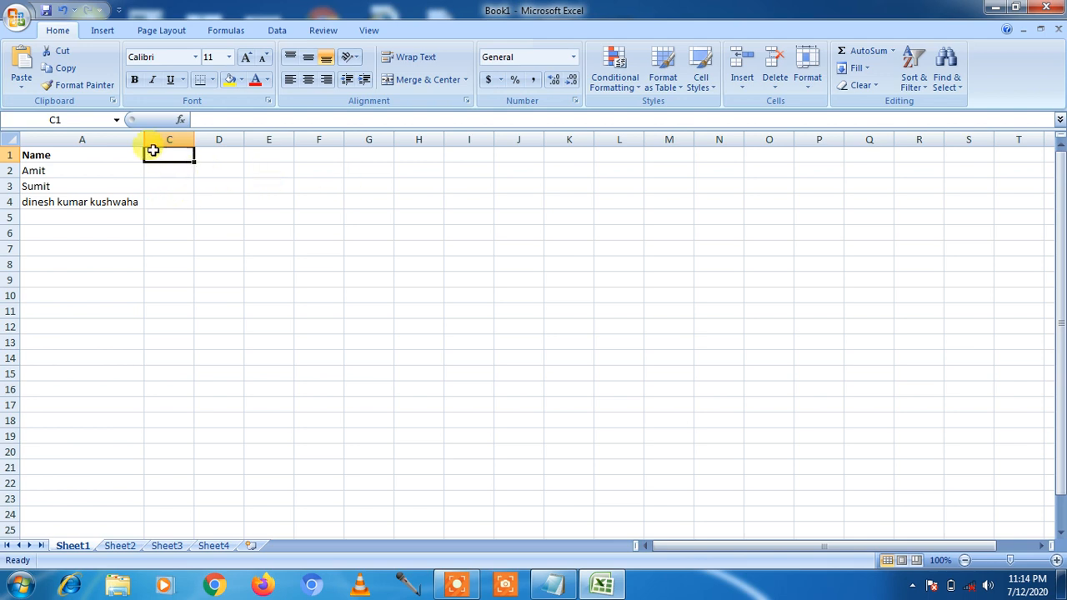
pyautogui.click(103, 158)
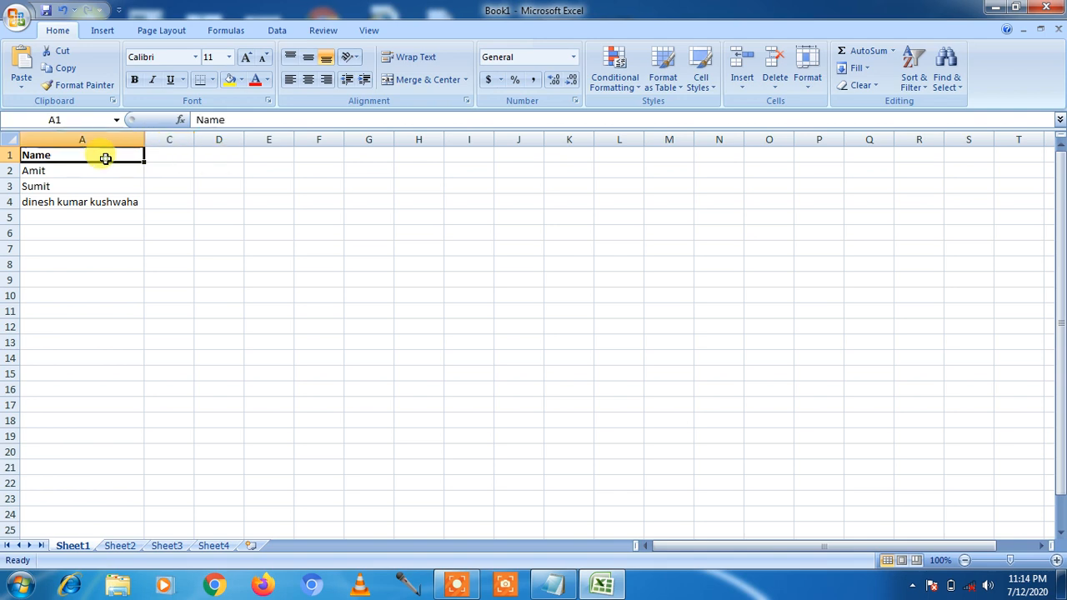
pyautogui.click(806, 82)
pyautogui.moveTo(873, 227)
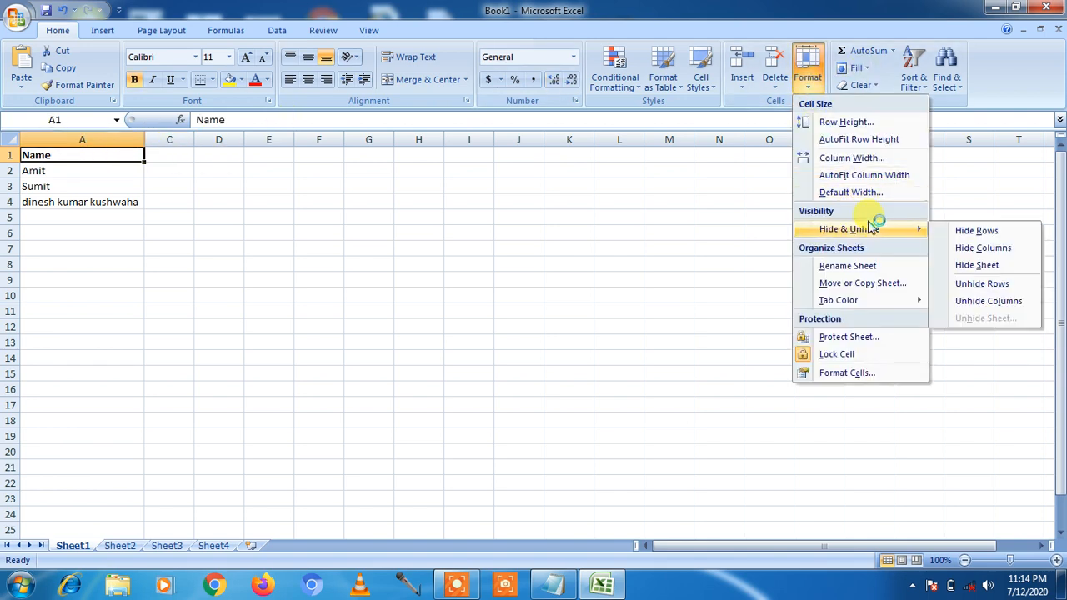
pyautogui.click(983, 302)
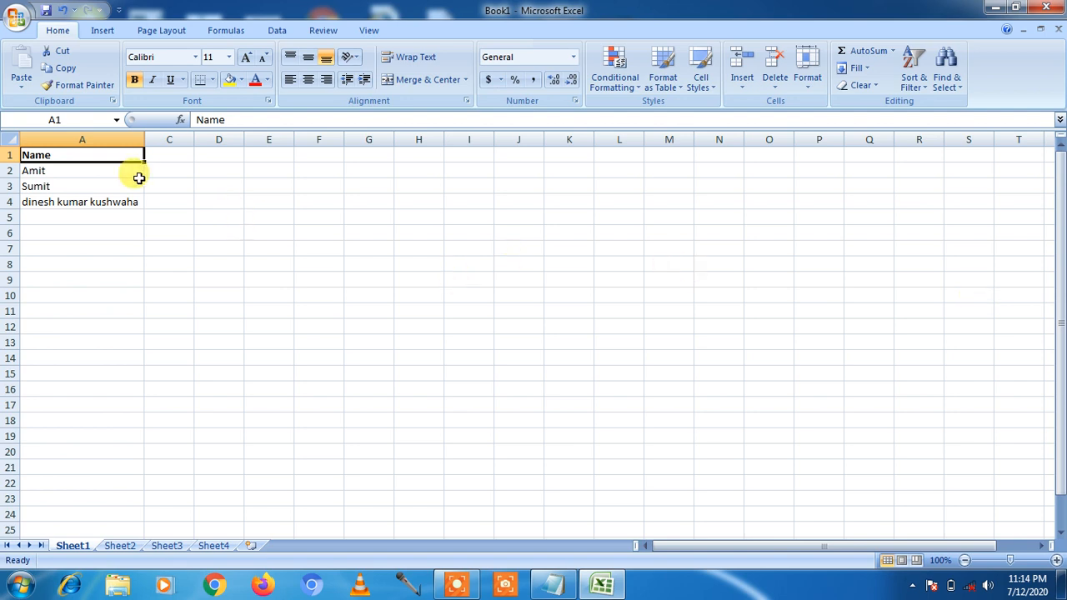
# - Select A1:C1 across the hidden column and unhide column B
pyautogui.moveTo(110, 155); pyautogui.dragTo(159, 150)
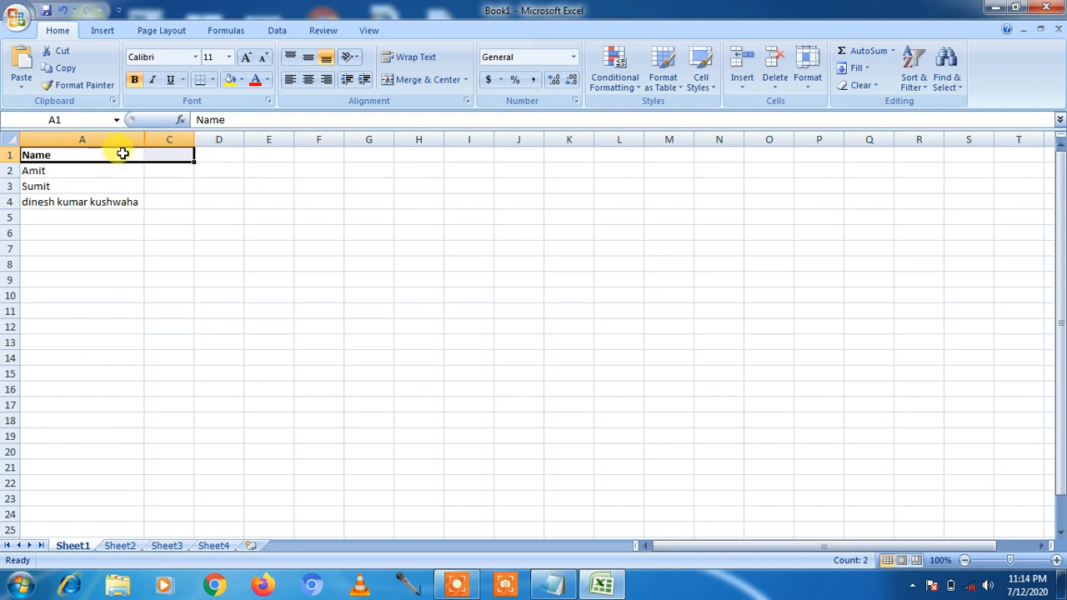
pyautogui.click(808, 89)
pyautogui.moveTo(866, 236)
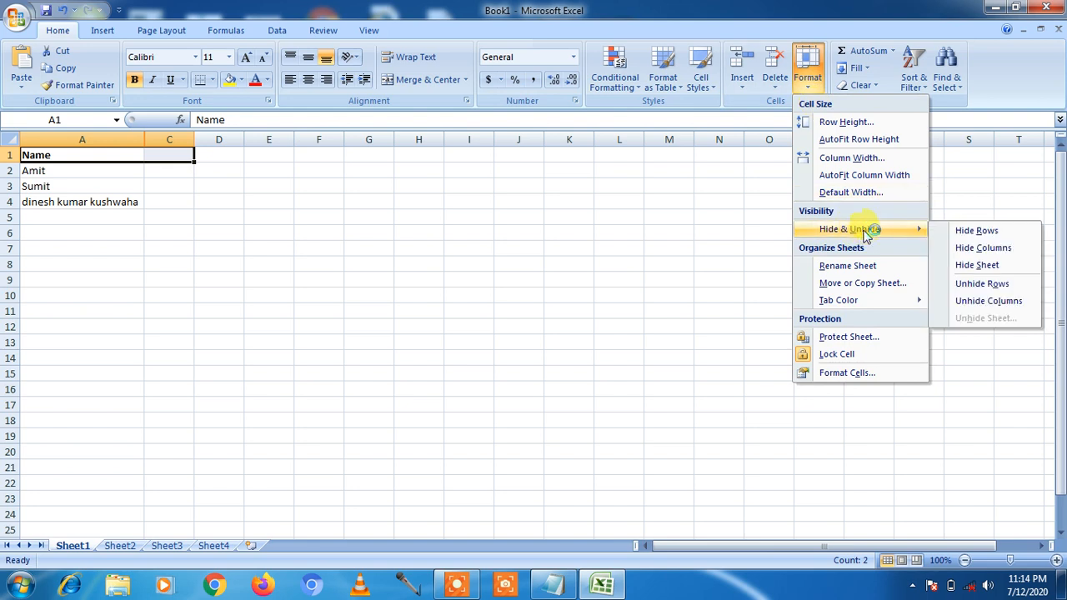
pyautogui.click(977, 302)
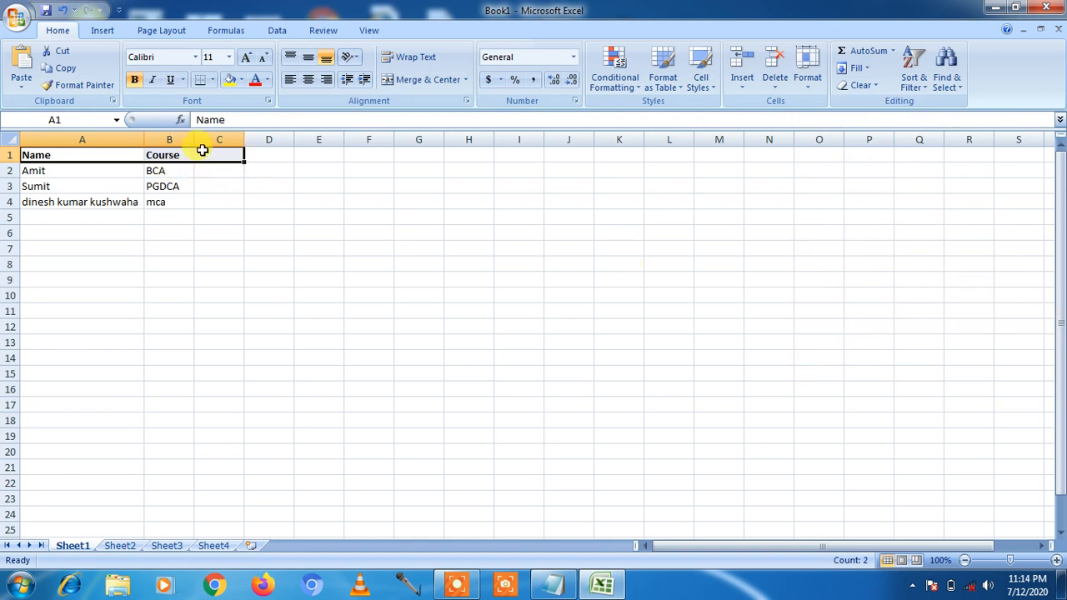
# - Hide Sheet1 with its Name/Course table, leaving the empty Sheet2 showing
pyautogui.click(809, 84)
pyautogui.moveTo(822, 225)
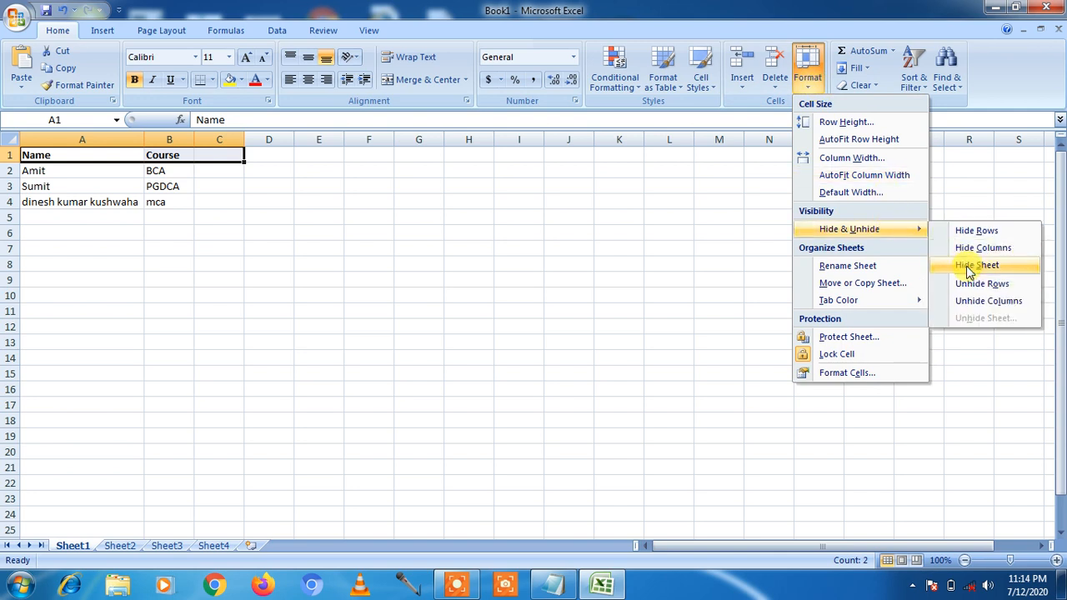
pyautogui.click(361, 405)
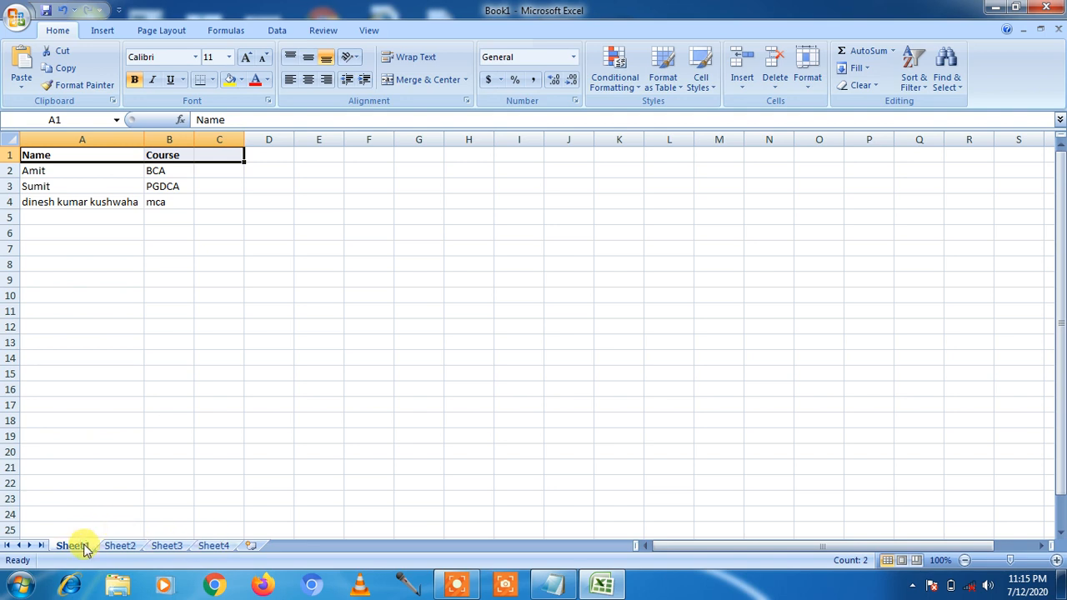
pyautogui.click(137, 371)
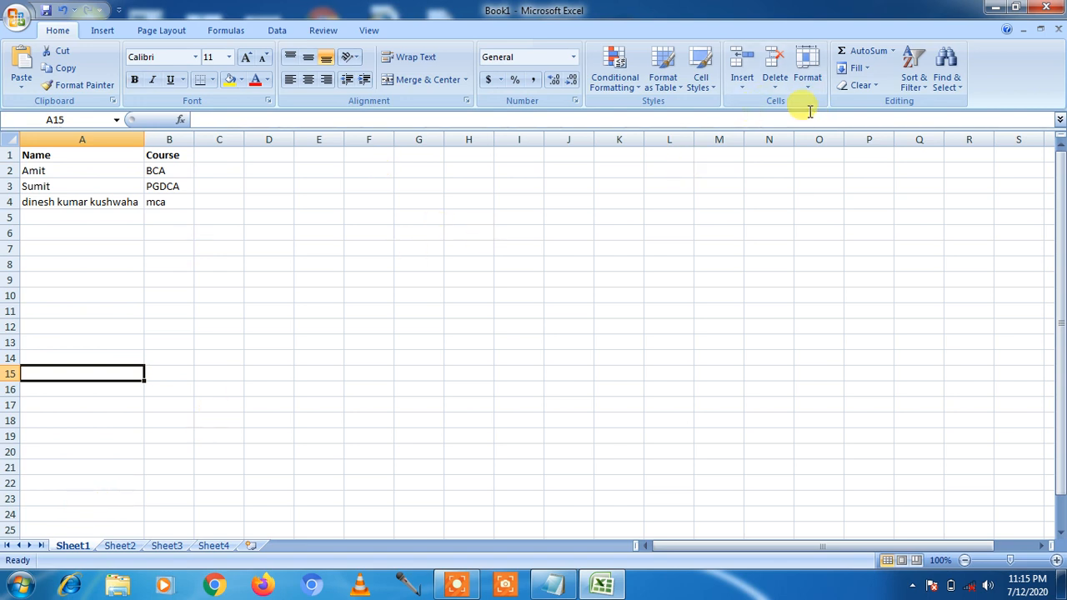
pyautogui.click(807, 69)
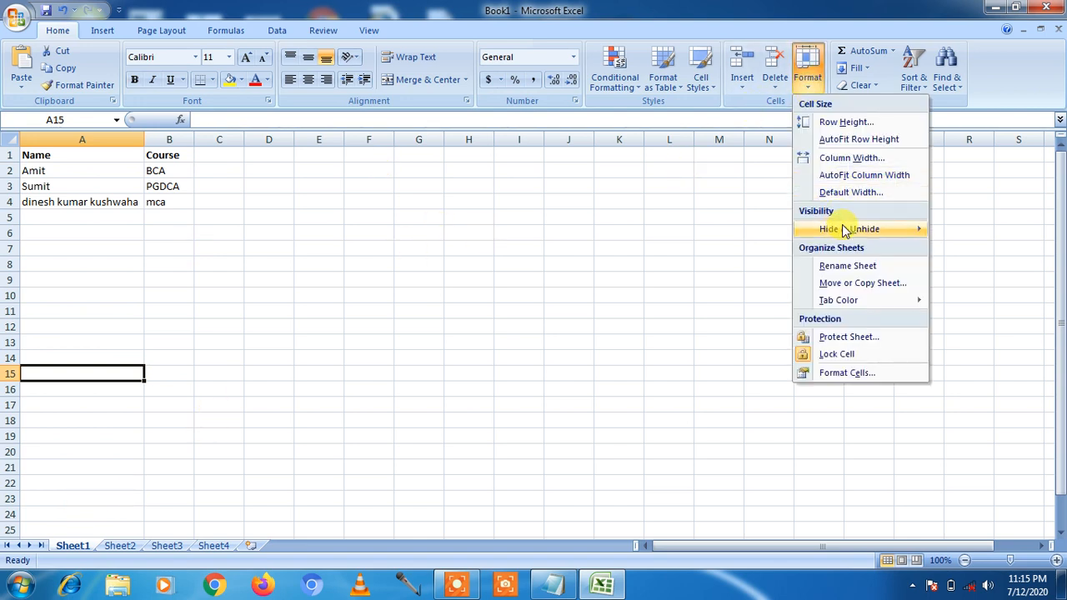
pyautogui.moveTo(846, 230)
pyautogui.click(975, 265)
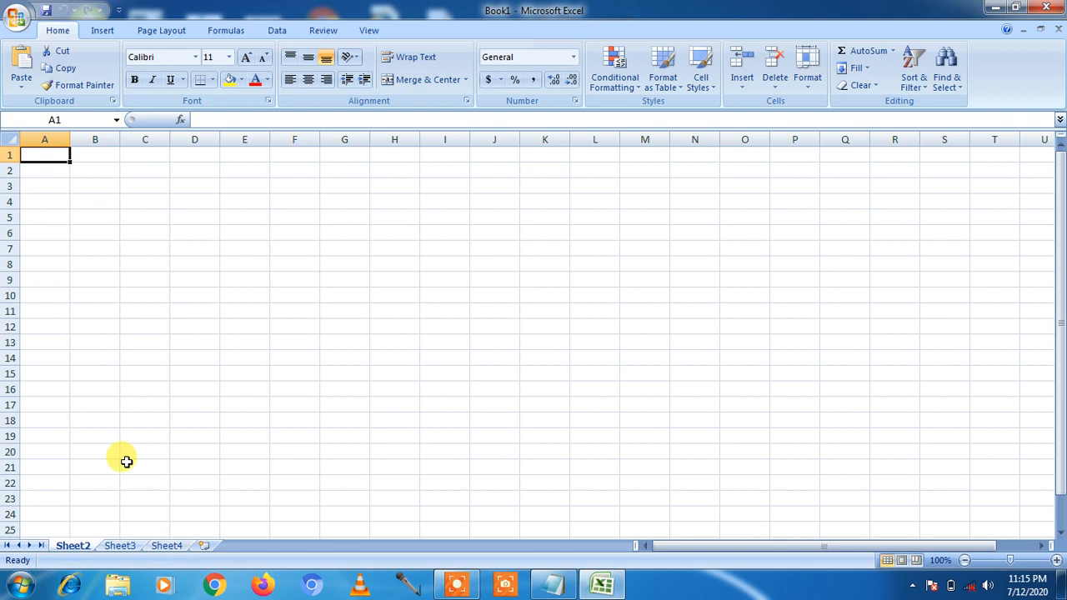
# - Unhide Sheet1 by choosing it in the Unhide Sheet list
pyautogui.click(811, 88)
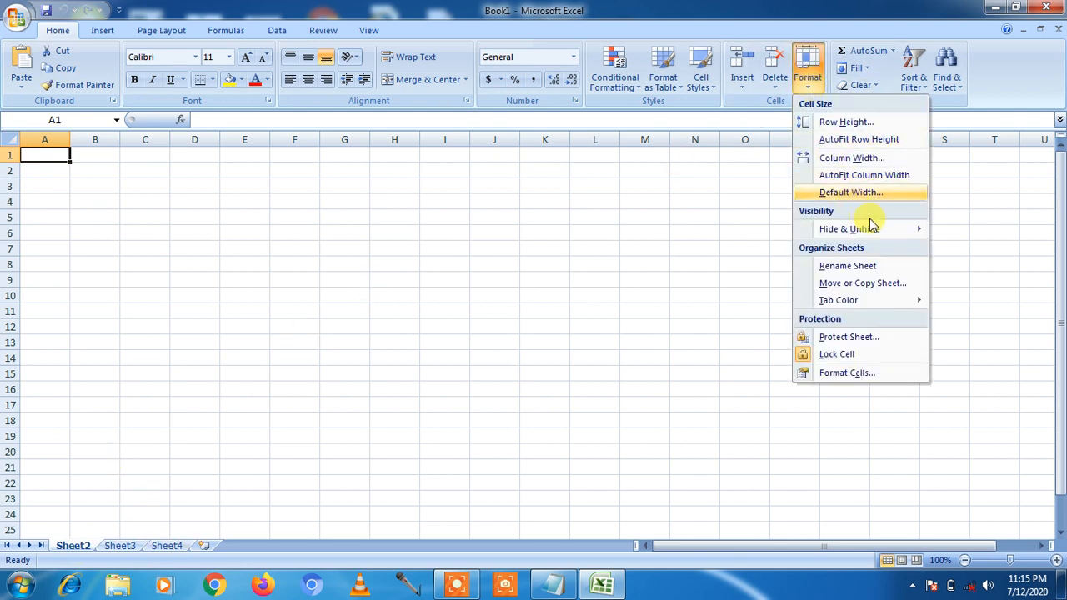
pyautogui.moveTo(897, 229)
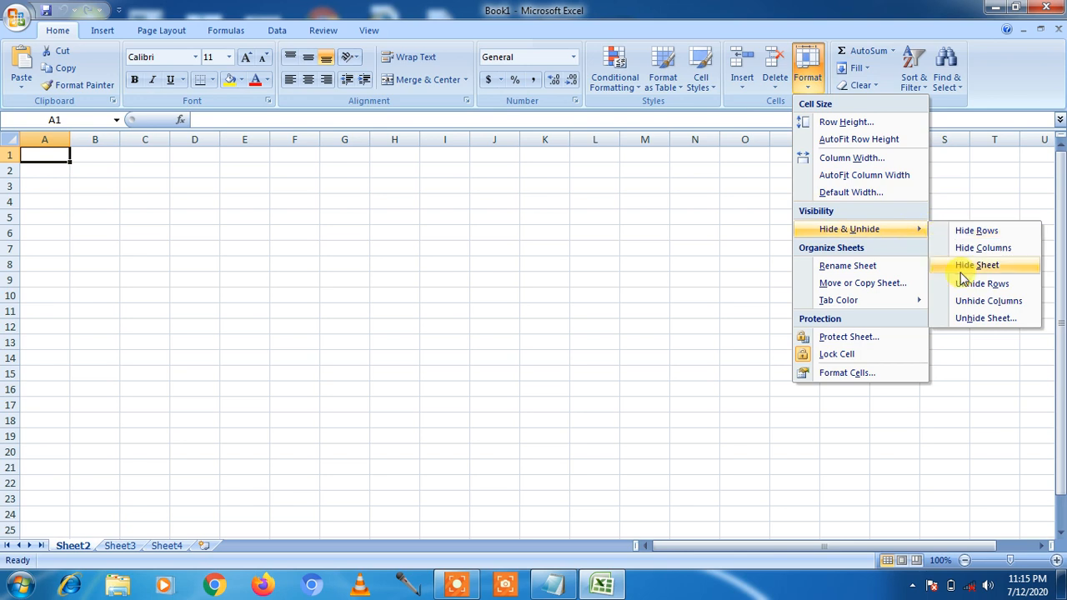
pyautogui.click(983, 319)
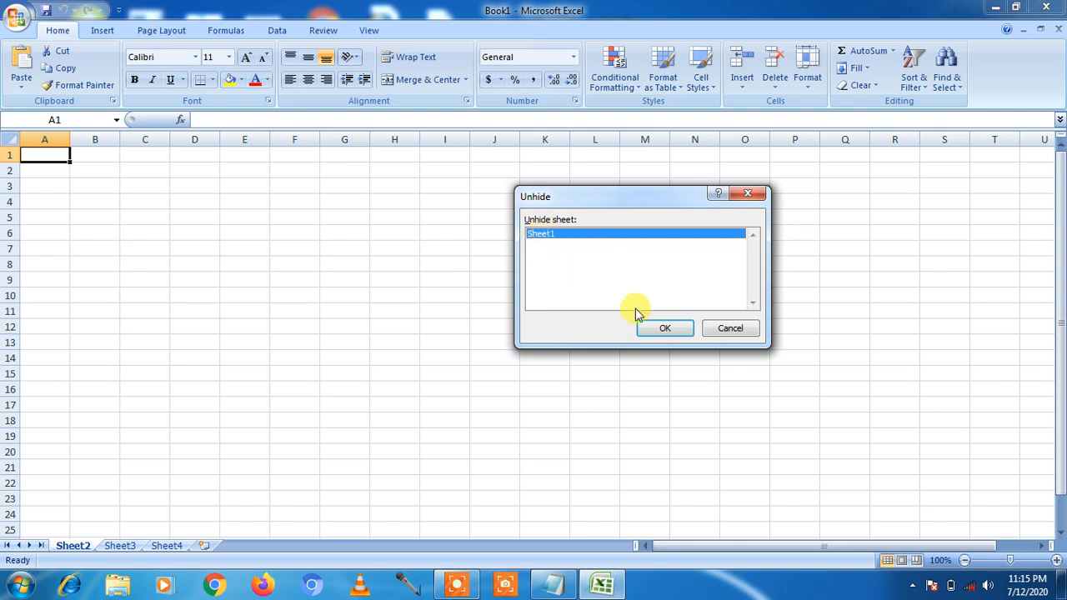
pyautogui.click(661, 329)
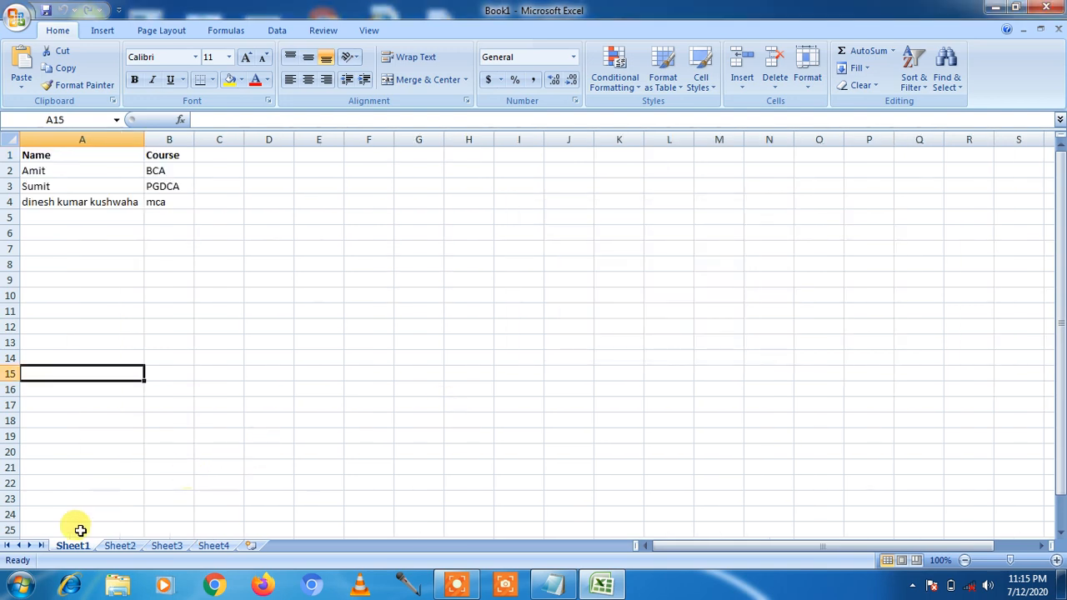
# - Rename Sheet1 to 'demo' with Rename Sheet
pyautogui.click(806, 91)
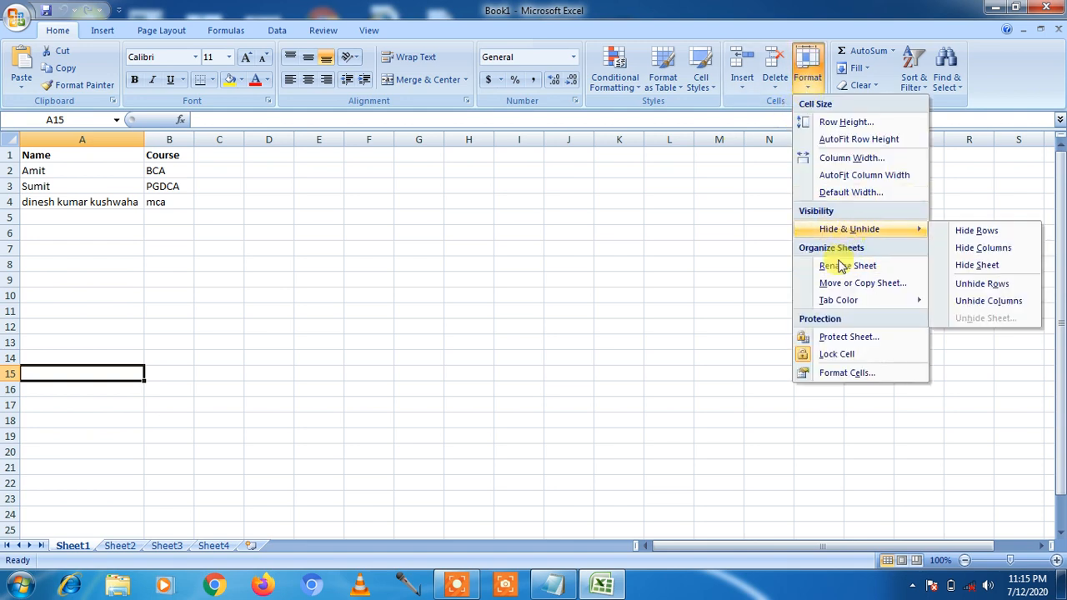
pyautogui.click(372, 370)
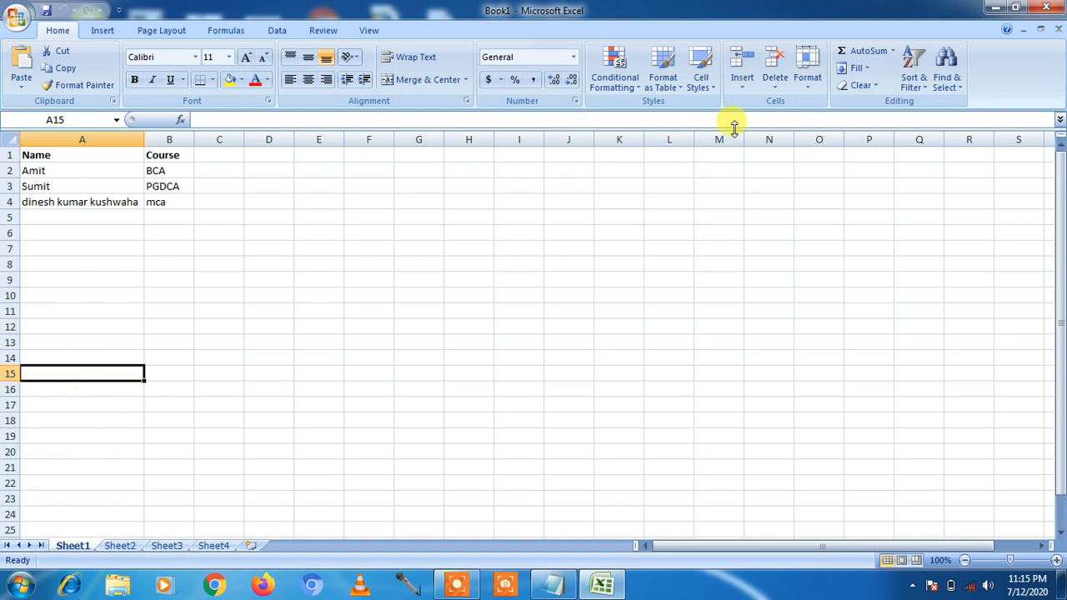
pyautogui.click(808, 83)
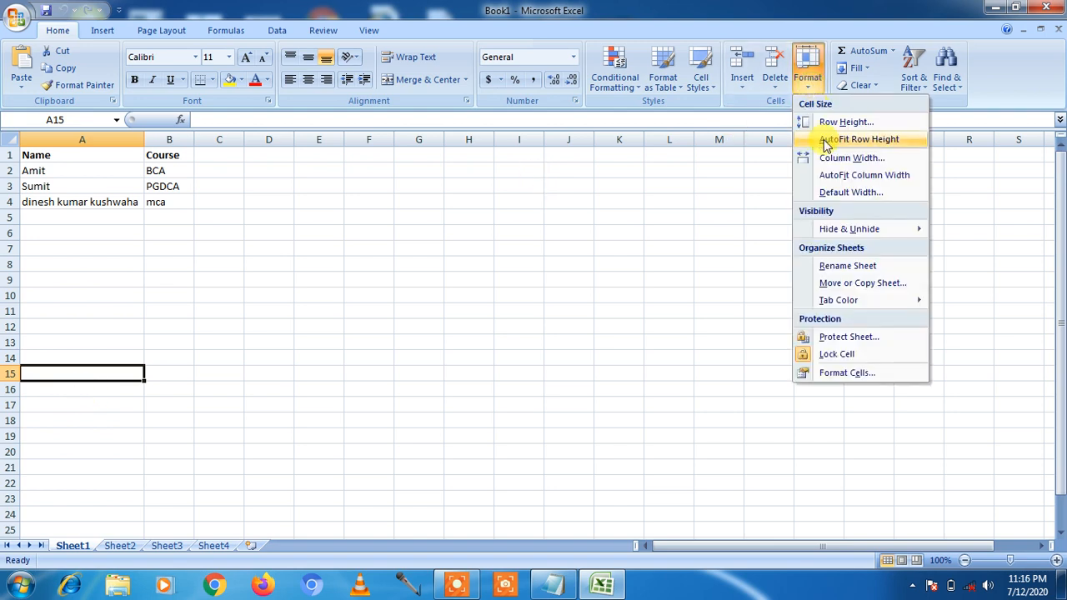
pyautogui.click(834, 266)
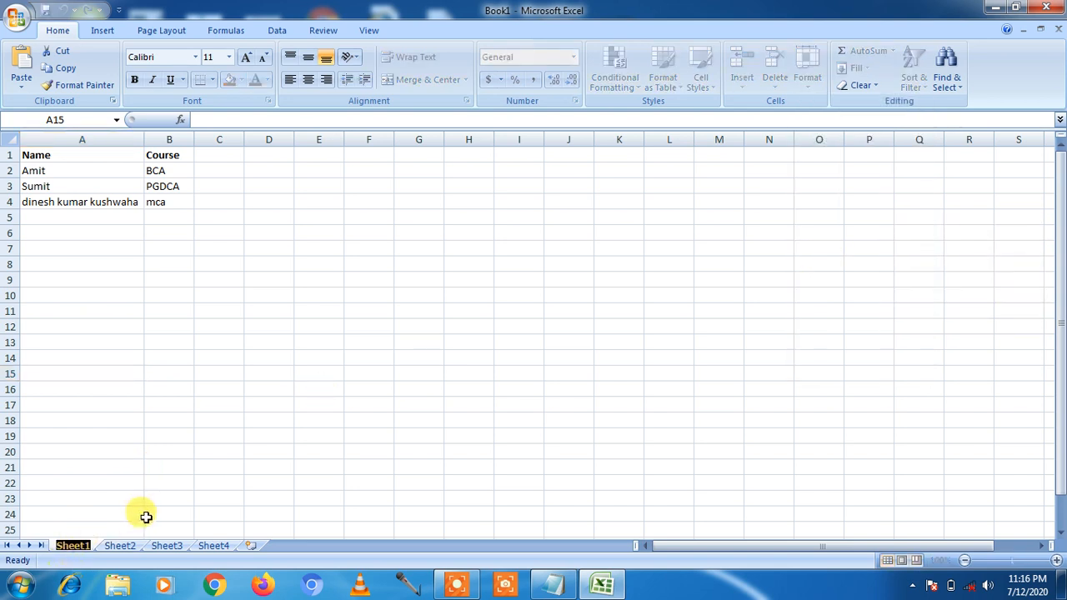
pyautogui.write('demo')
pyautogui.press('Return')
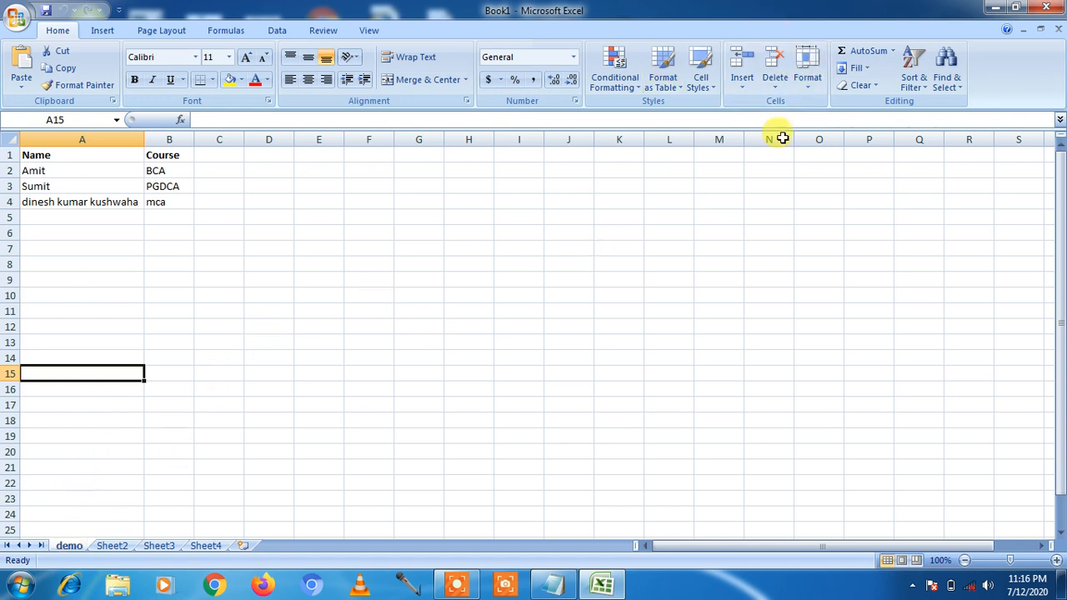
# - Rename the demo sheet to 'sal' from the tab's right-click menu
pyautogui.click(807, 83)
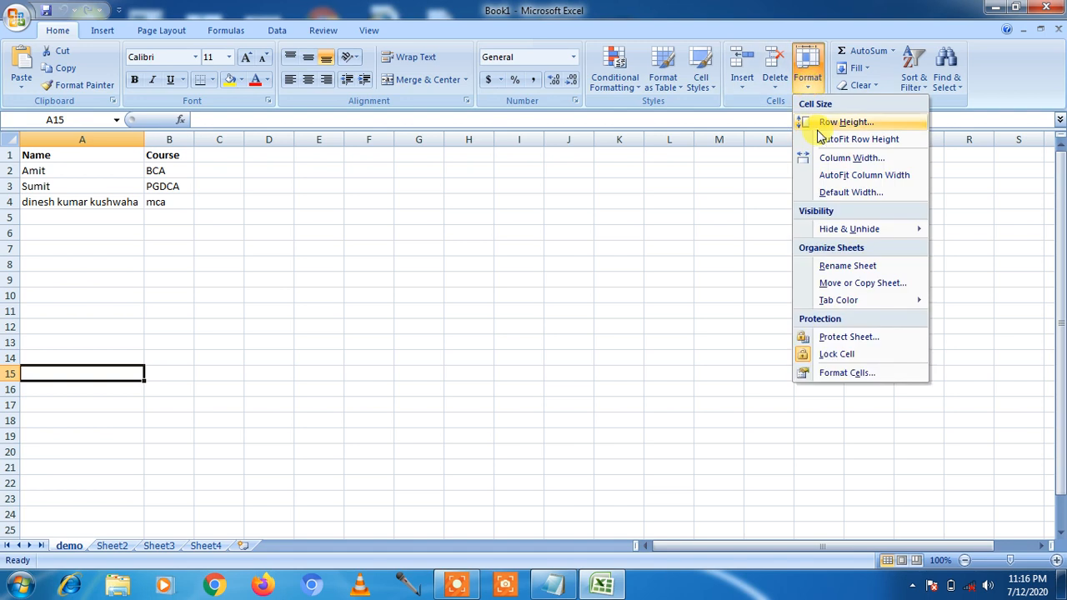
pyautogui.click(396, 317)
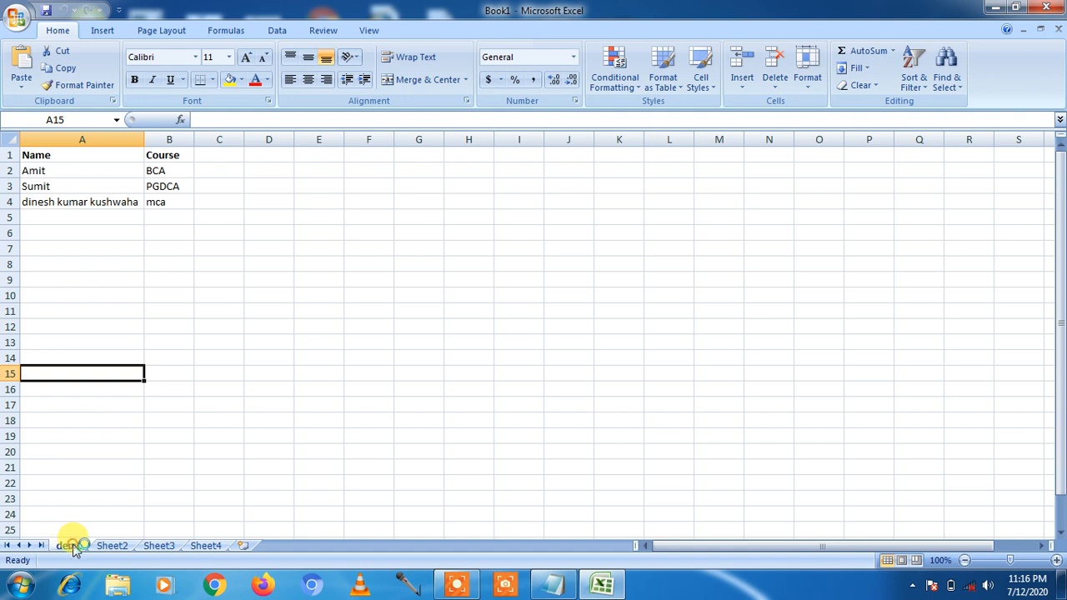
pyautogui.rightClick(74, 546)
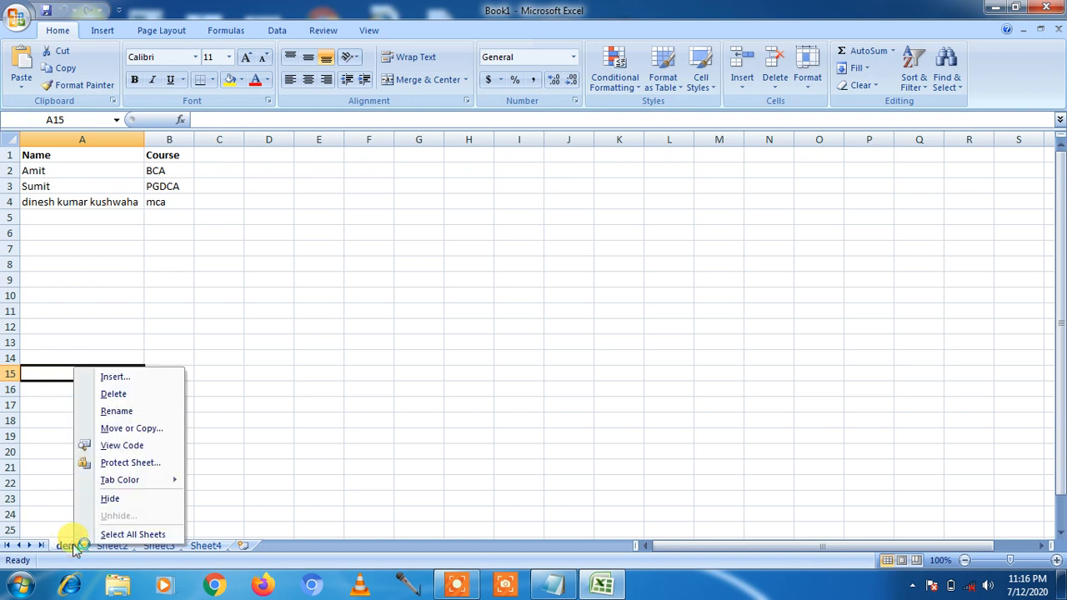
pyautogui.click(117, 413)
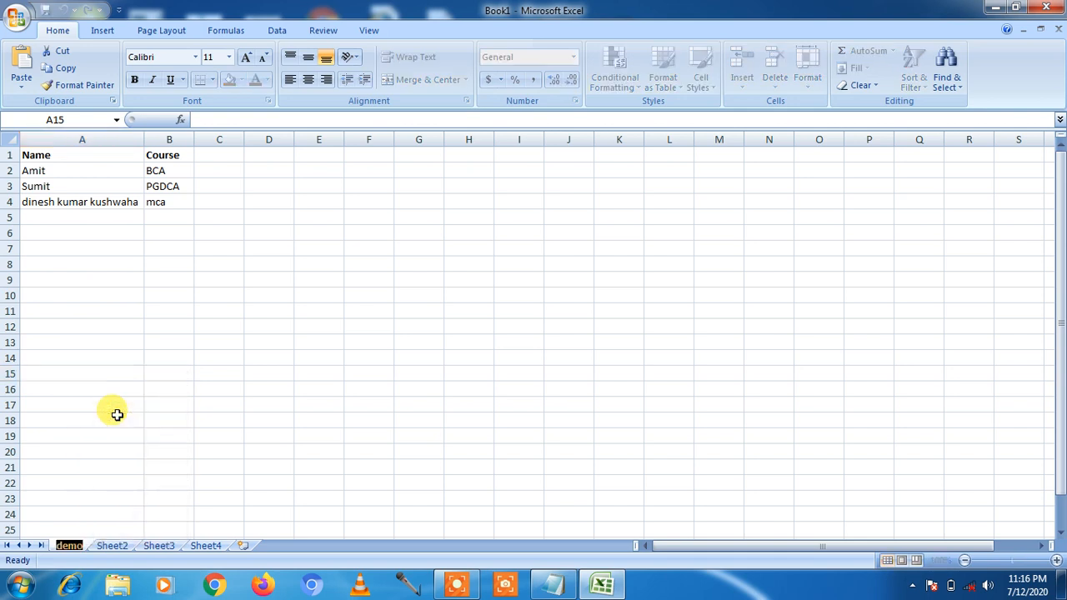
pyautogui.write('s')
pyautogui.press('BackSpace')
pyautogui.write('sa')
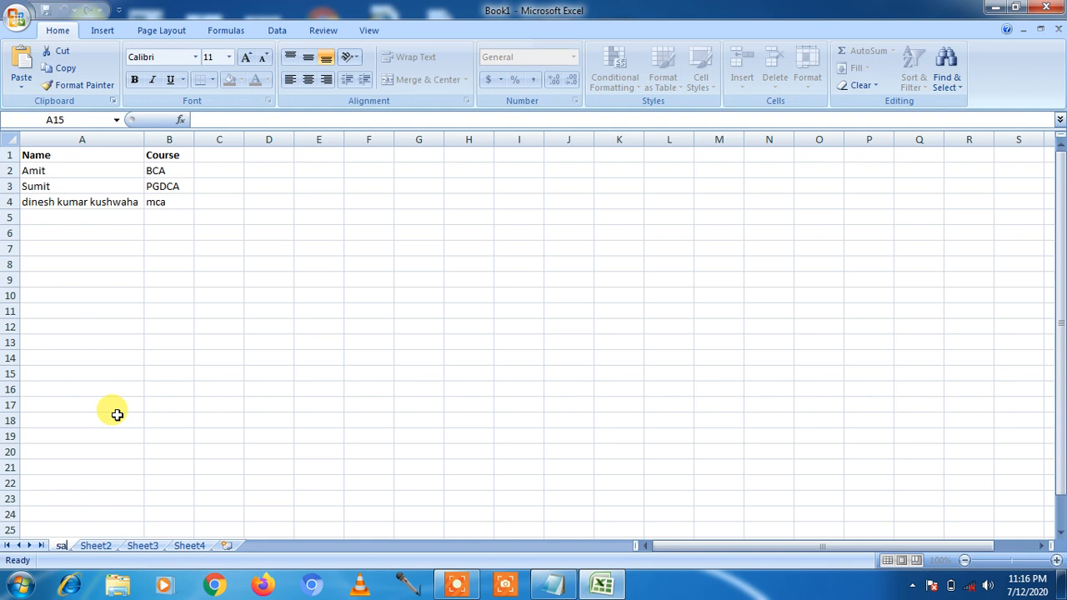
pyautogui.write('la')
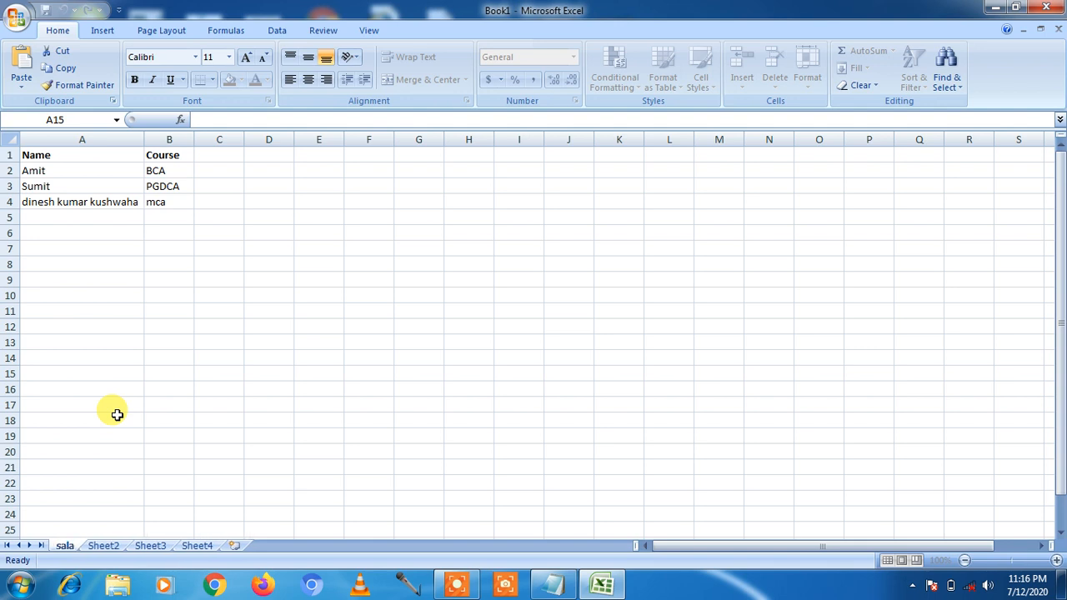
pyautogui.press('BackSpace')
pyautogui.press('Return')
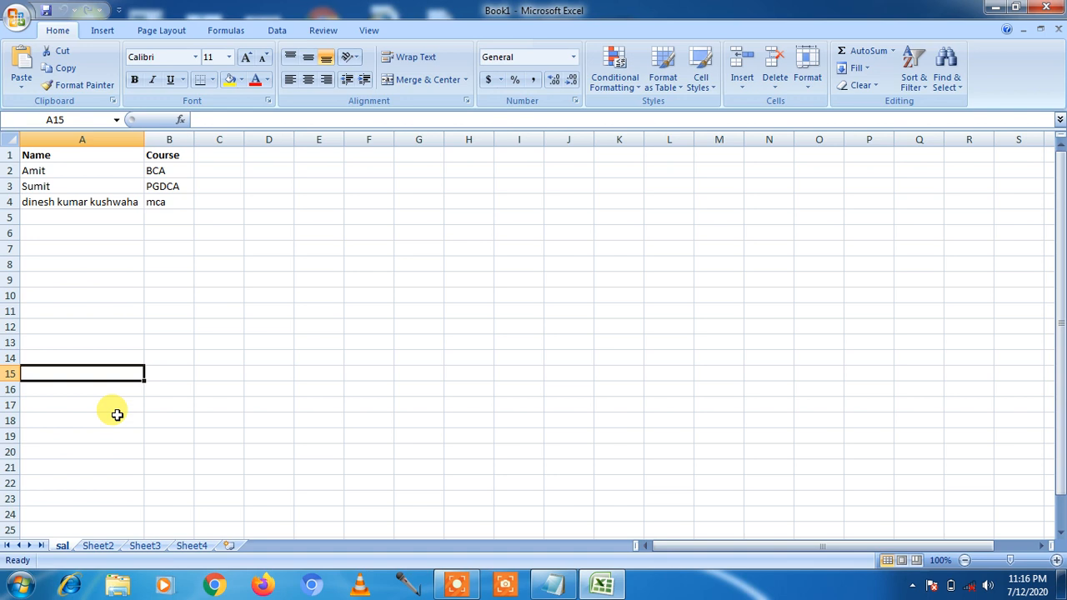
pyautogui.click(219, 389)
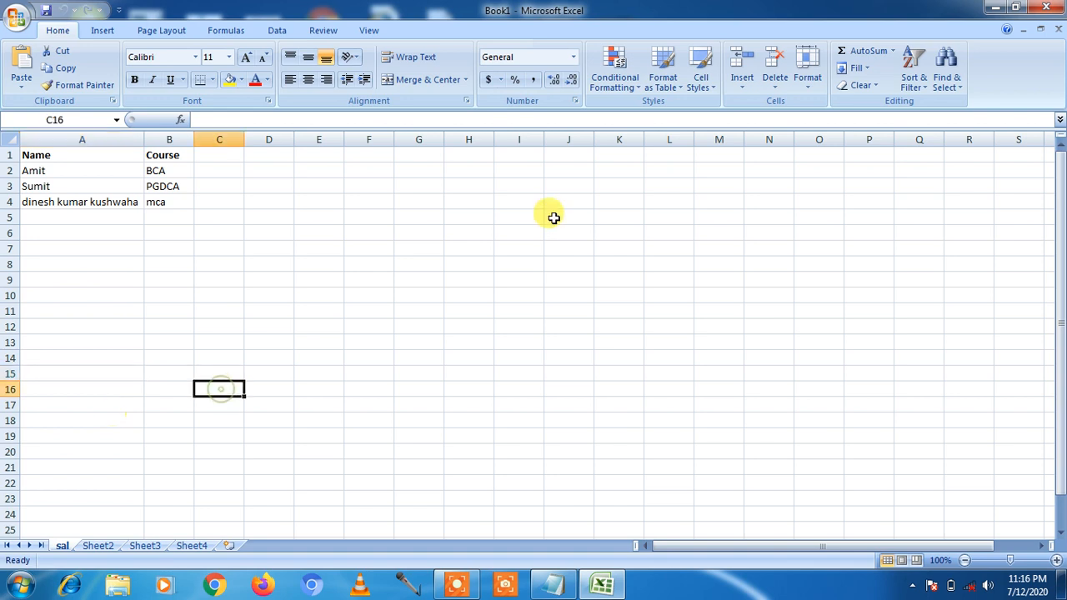
# - Move the sal sheet to (move to end), after Sheet4
pyautogui.click(806, 83)
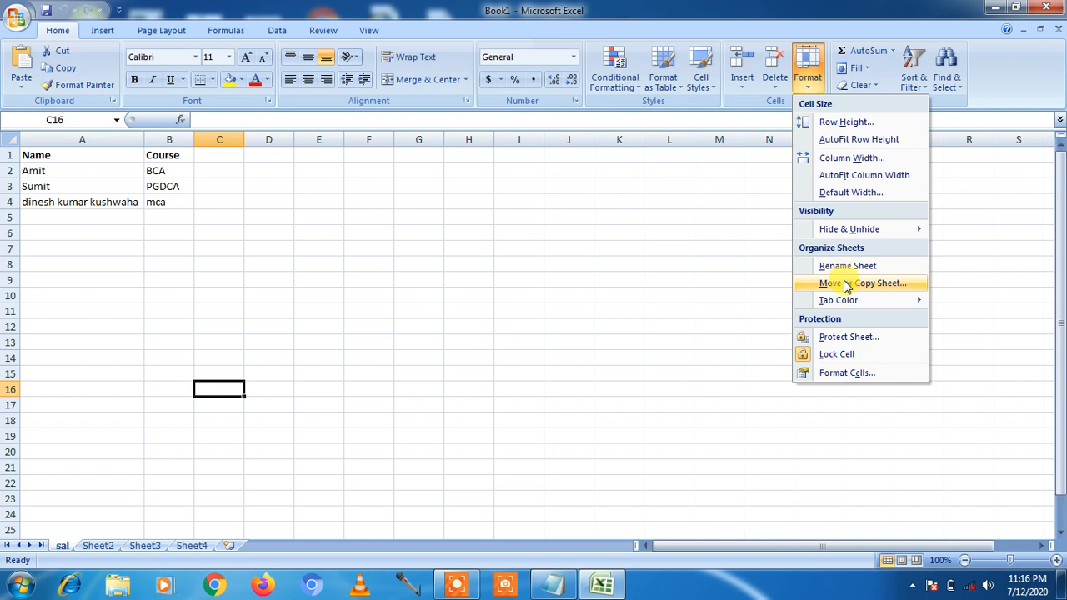
pyautogui.click(79, 470)
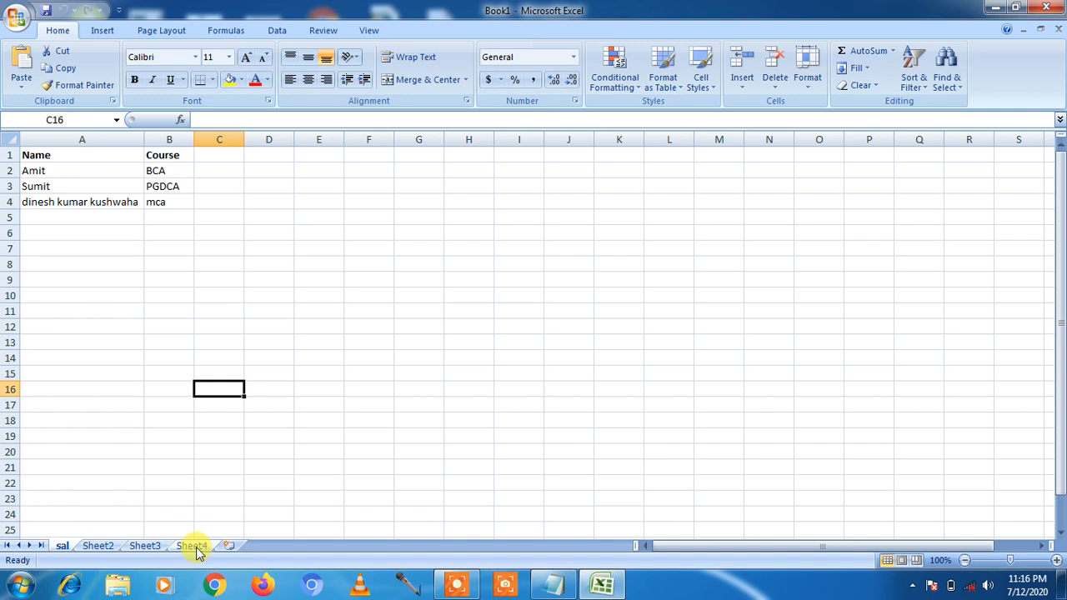
pyautogui.click(808, 88)
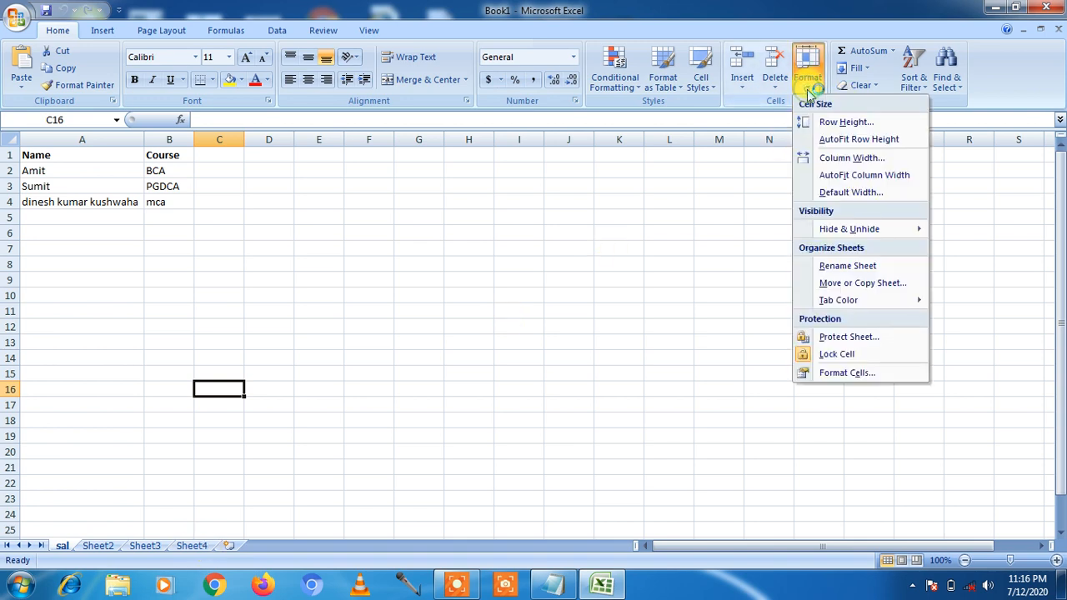
pyautogui.click(840, 284)
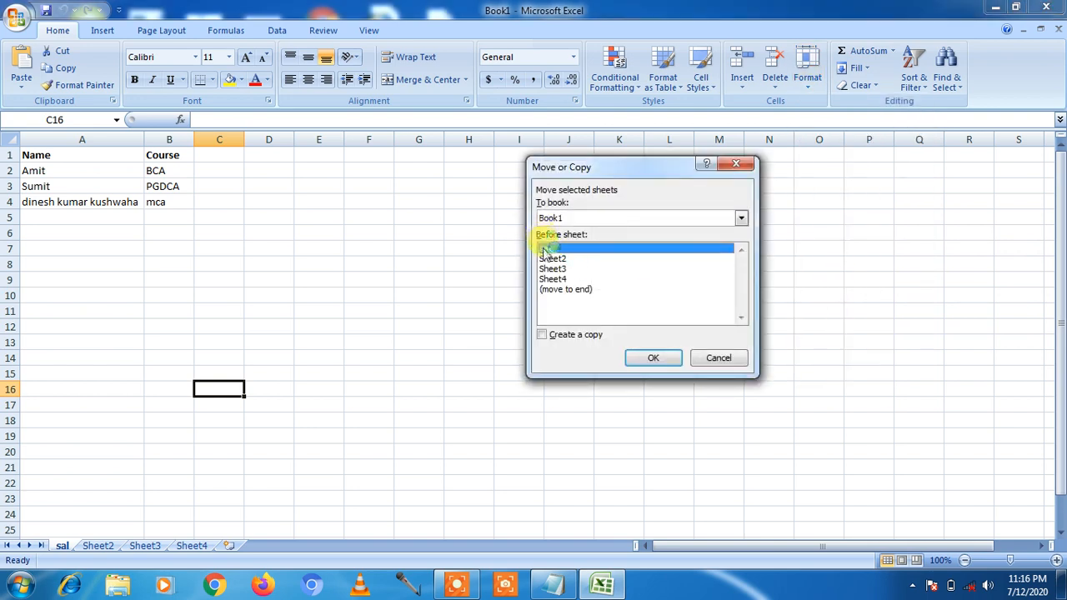
pyautogui.click(562, 289)
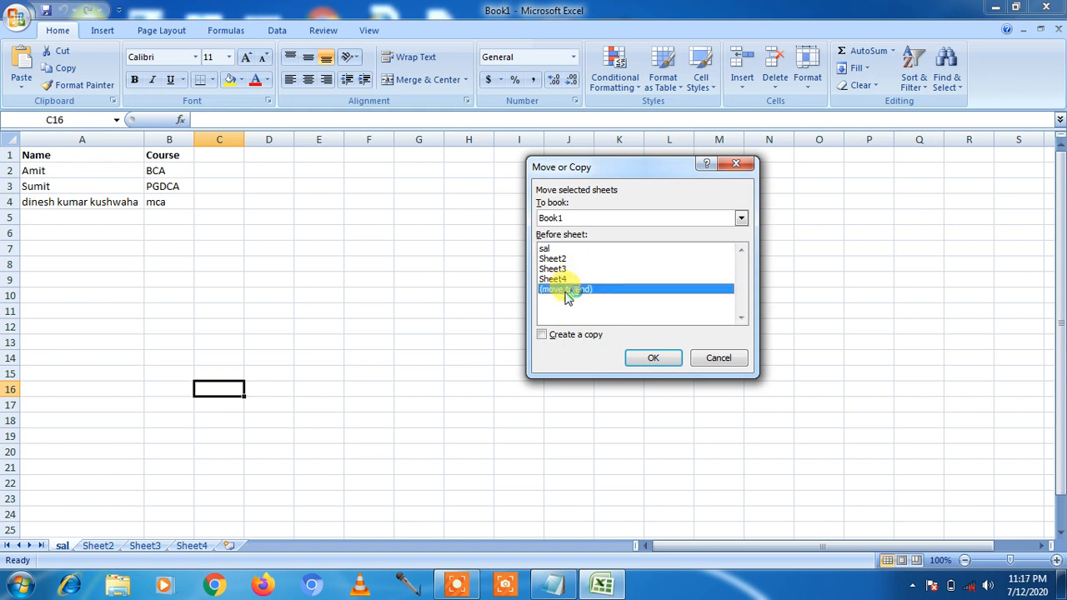
pyautogui.click(648, 356)
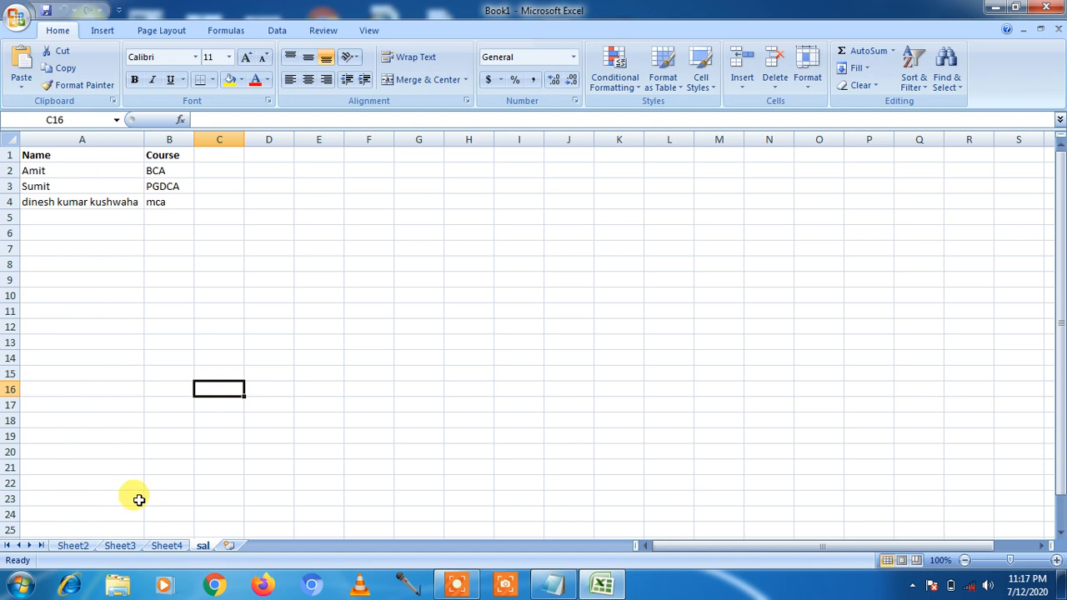
# - Copy the sal sheet before sal with Create a copy ticked, producing sal (2)
pyautogui.click(807, 90)
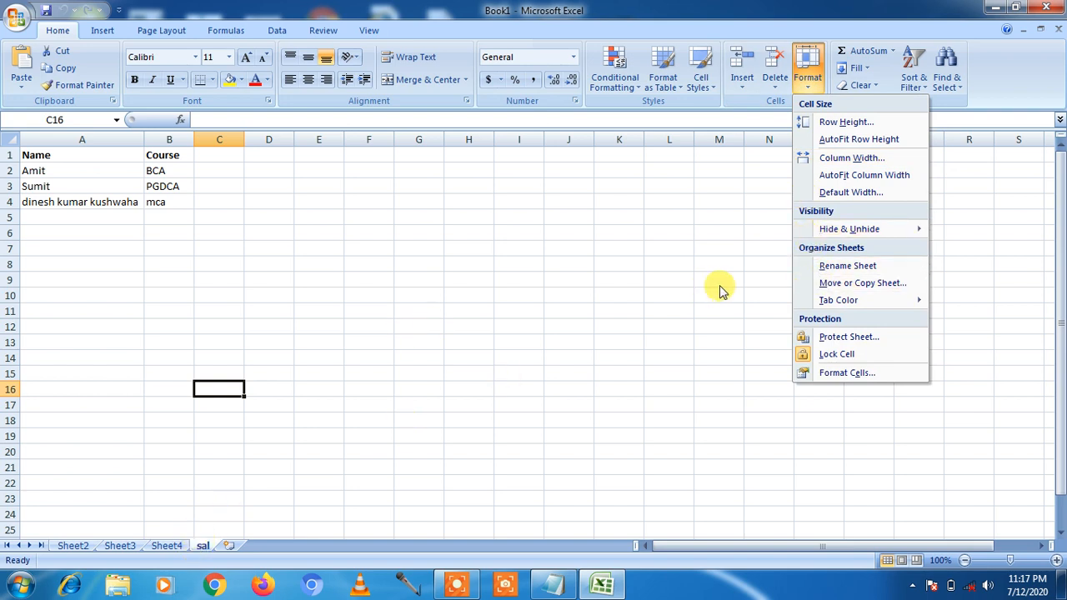
pyautogui.click(830, 284)
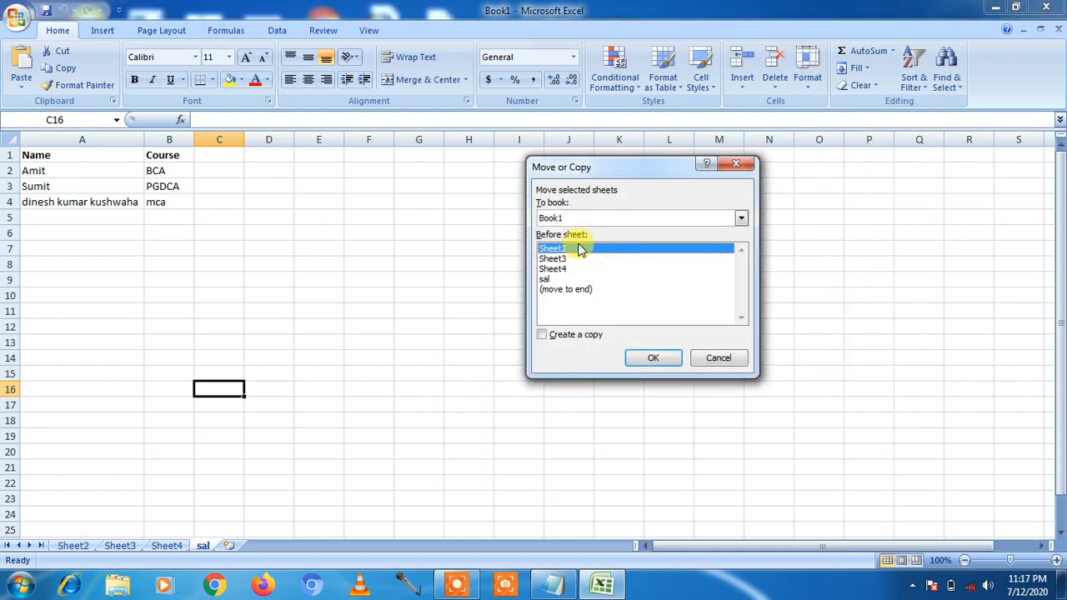
pyautogui.click(547, 280)
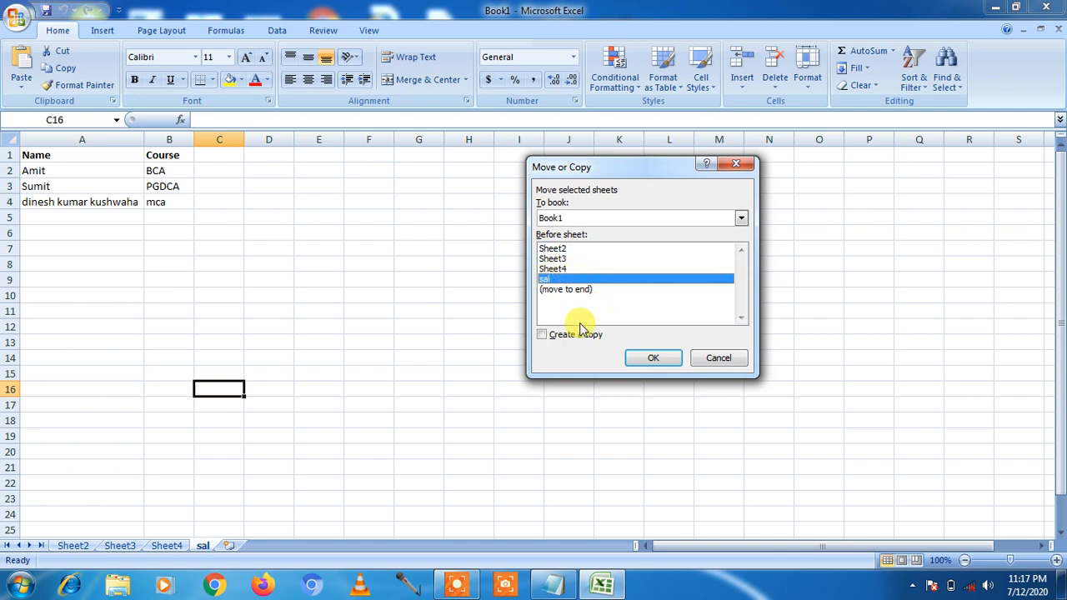
pyautogui.click(543, 336)
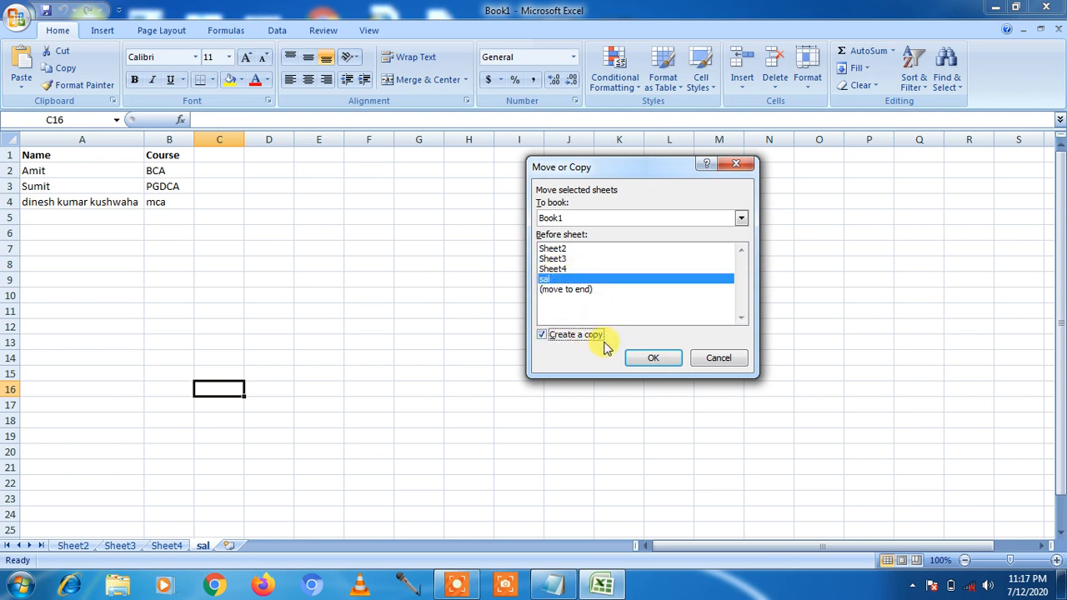
pyautogui.click(647, 357)
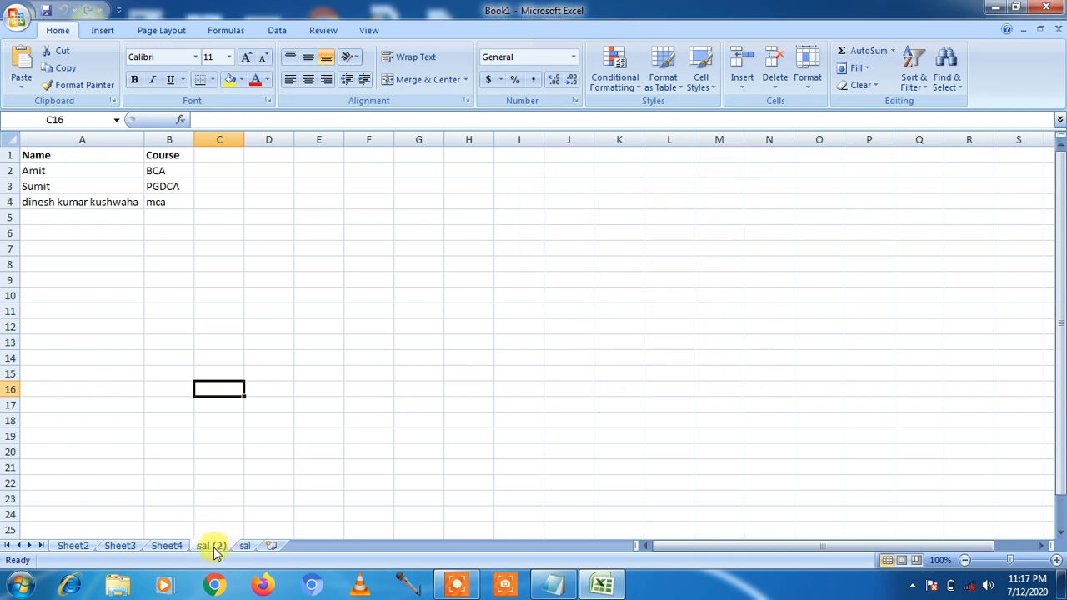
pyautogui.click(243, 547)
# - Switch to sal (2) and colour its tab orange with Tab Color
pyautogui.click(211, 549)
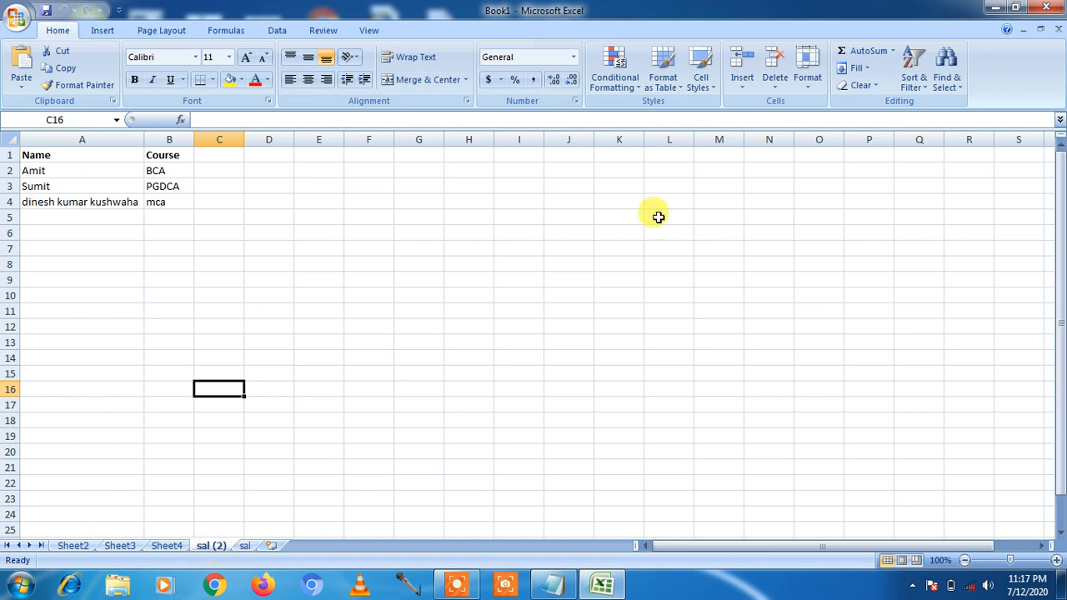
pyautogui.click(809, 90)
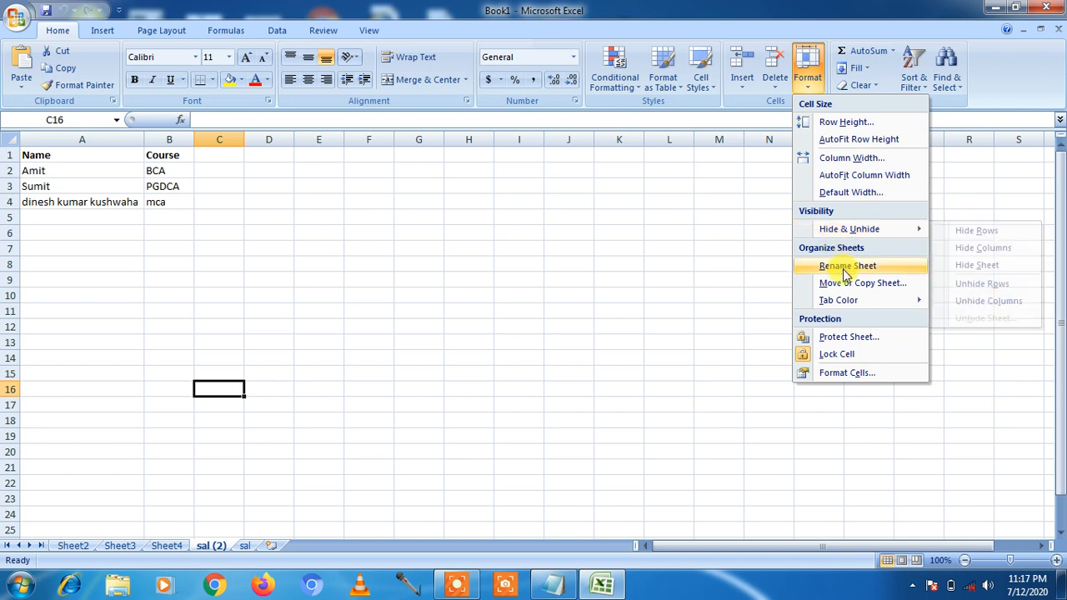
pyautogui.moveTo(823, 308)
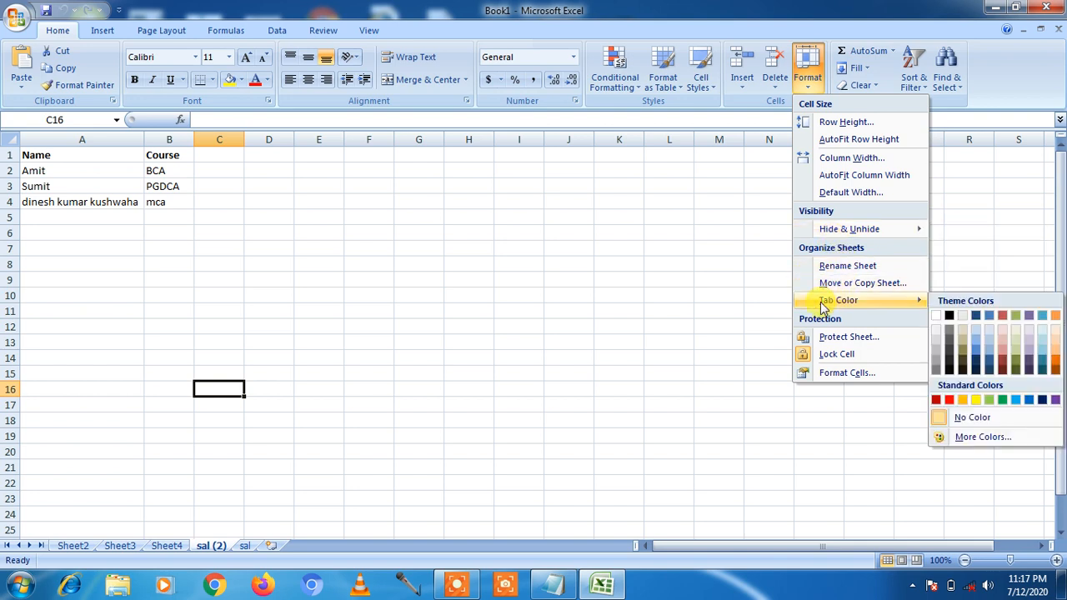
pyautogui.click(208, 546)
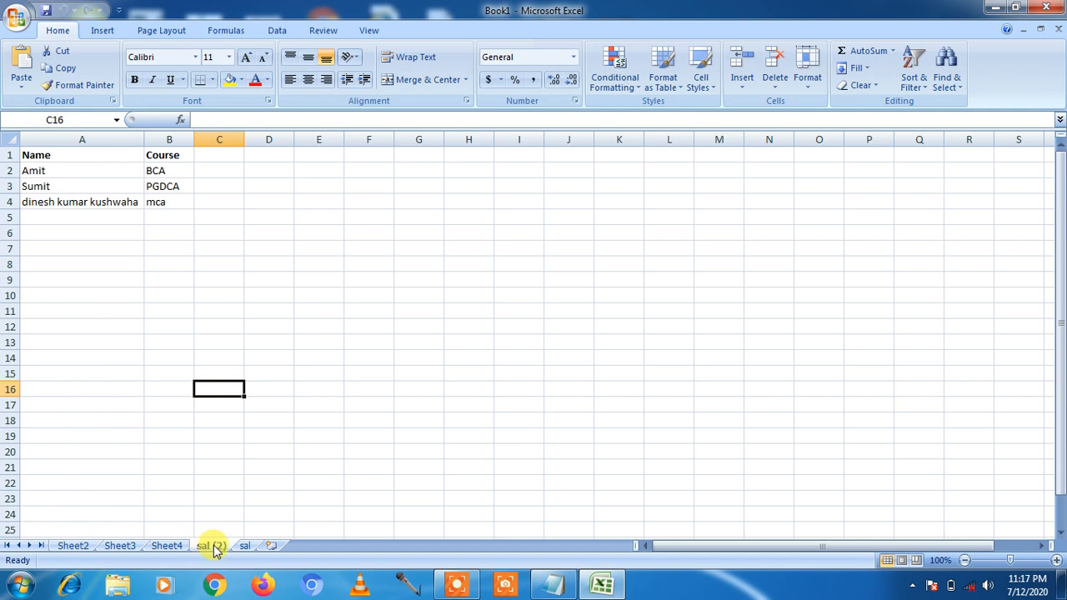
pyautogui.click(813, 94)
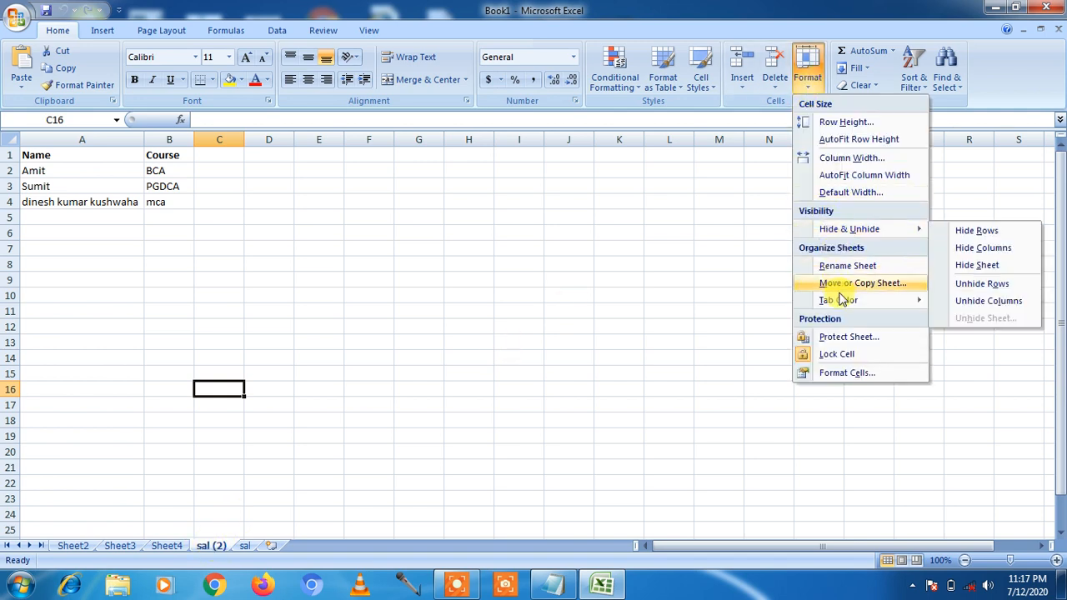
pyautogui.moveTo(843, 300)
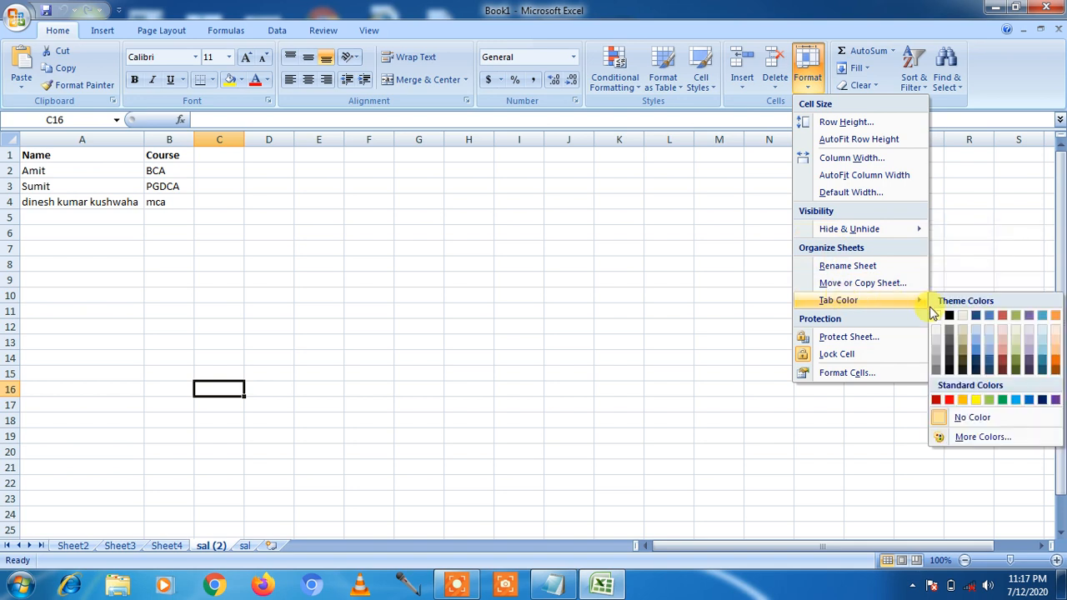
pyautogui.click(948, 401)
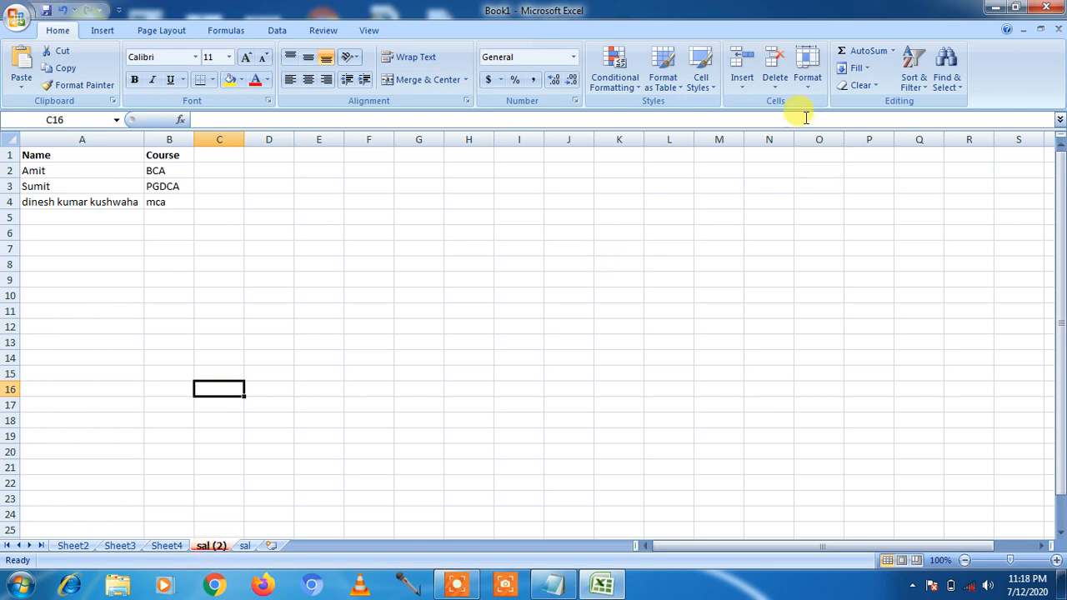
# - Pick another colour for the sal (2) tab from the Tab Color palette
pyautogui.click(809, 84)
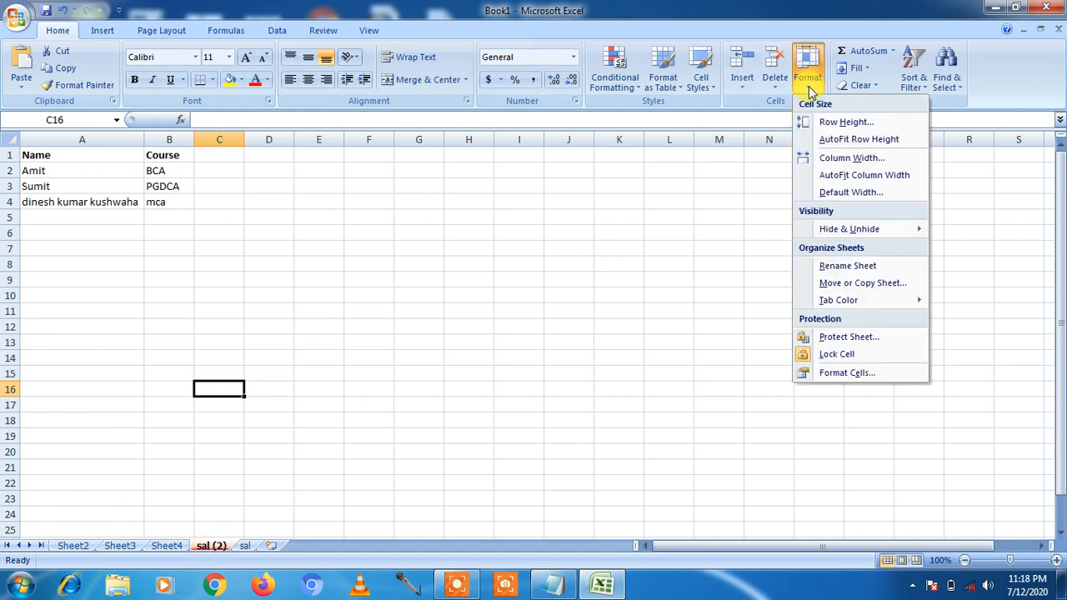
pyautogui.moveTo(877, 305)
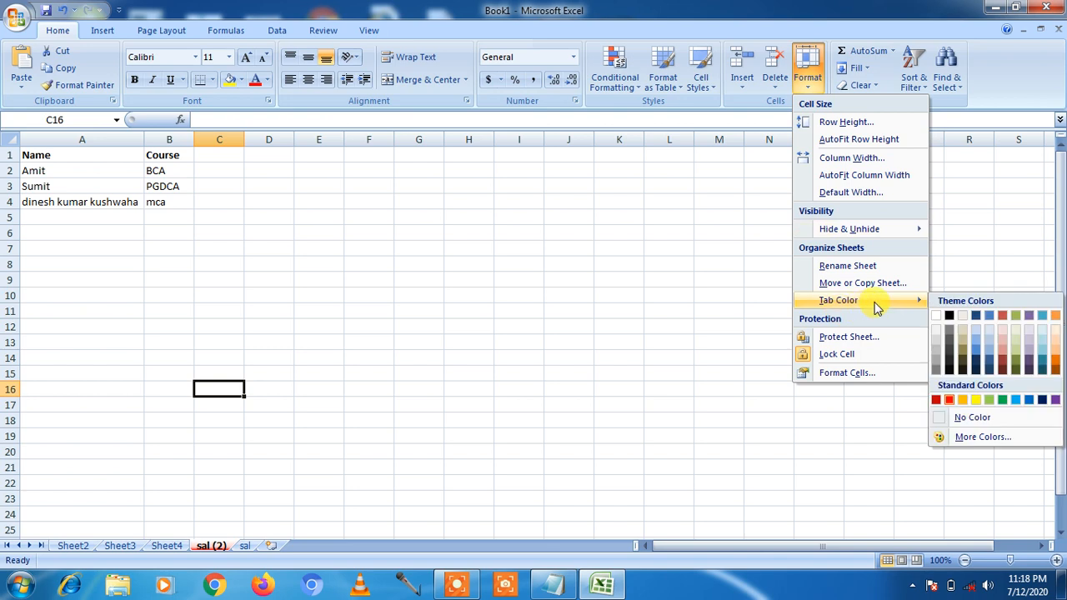
pyautogui.click(959, 414)
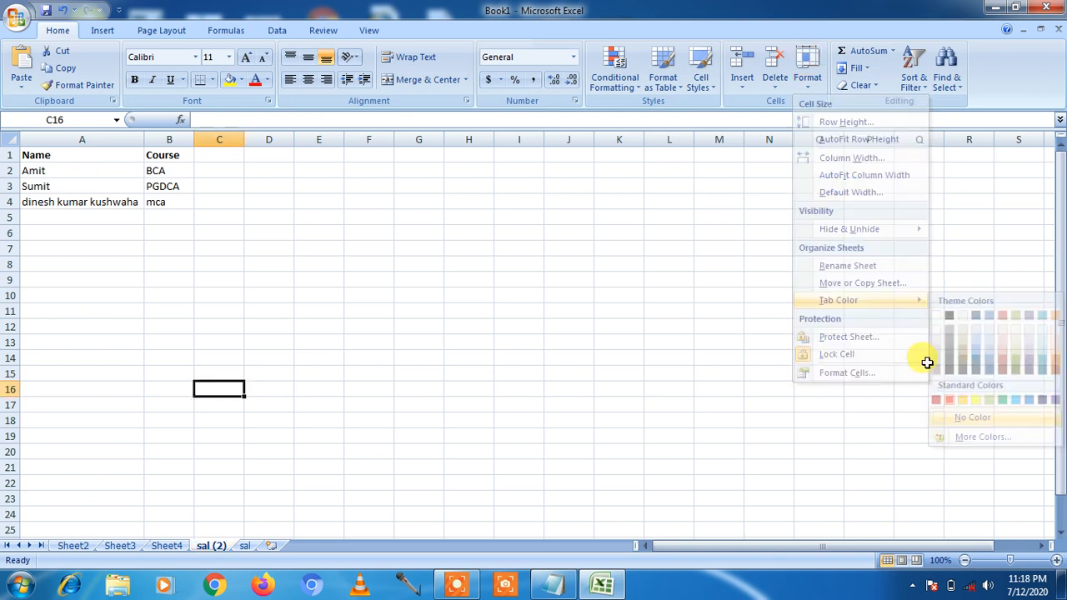
pyautogui.click(813, 91)
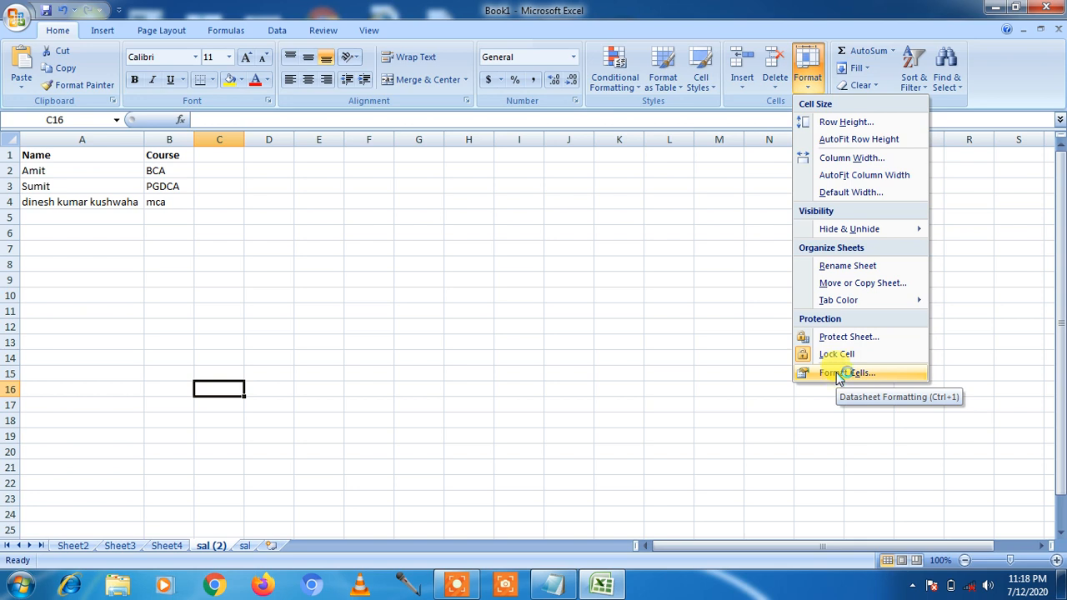
pyautogui.click(362, 318)
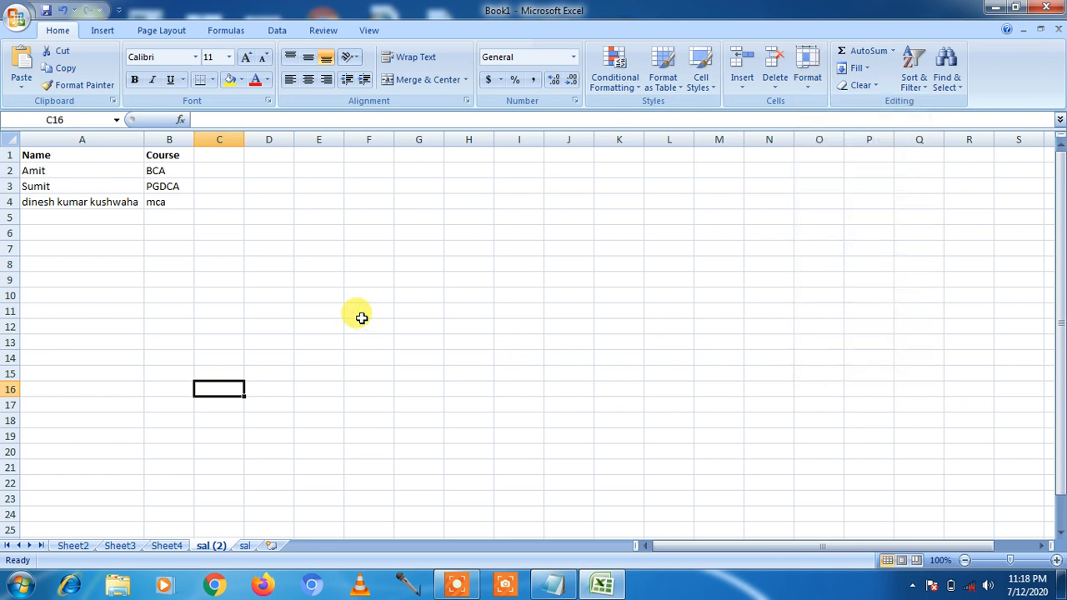
pyautogui.click(546, 586)
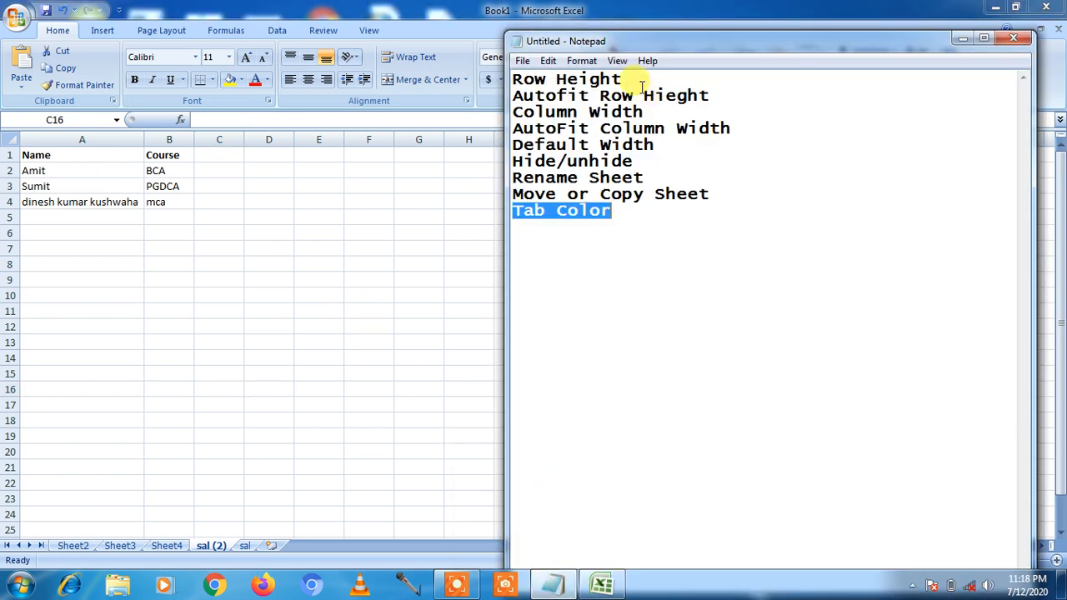
# - In Notepad, highlight the notes' lines for Row Height, AutoFit Row Height, Column Width, AutoFit Column Width and Default Width
pyautogui.moveTo(631, 79); pyautogui.dragTo(512, 78)
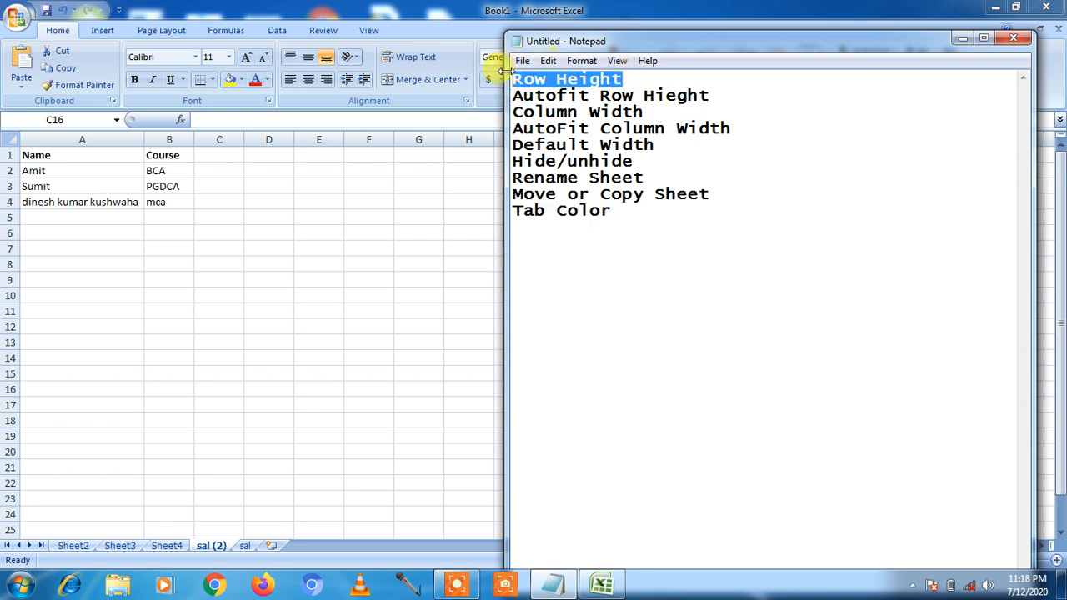
pyautogui.moveTo(708, 95); pyautogui.dragTo(515, 96)
pyautogui.moveTo(644, 112); pyautogui.dragTo(512, 112)
pyautogui.moveTo(729, 128); pyautogui.dragTo(513, 124)
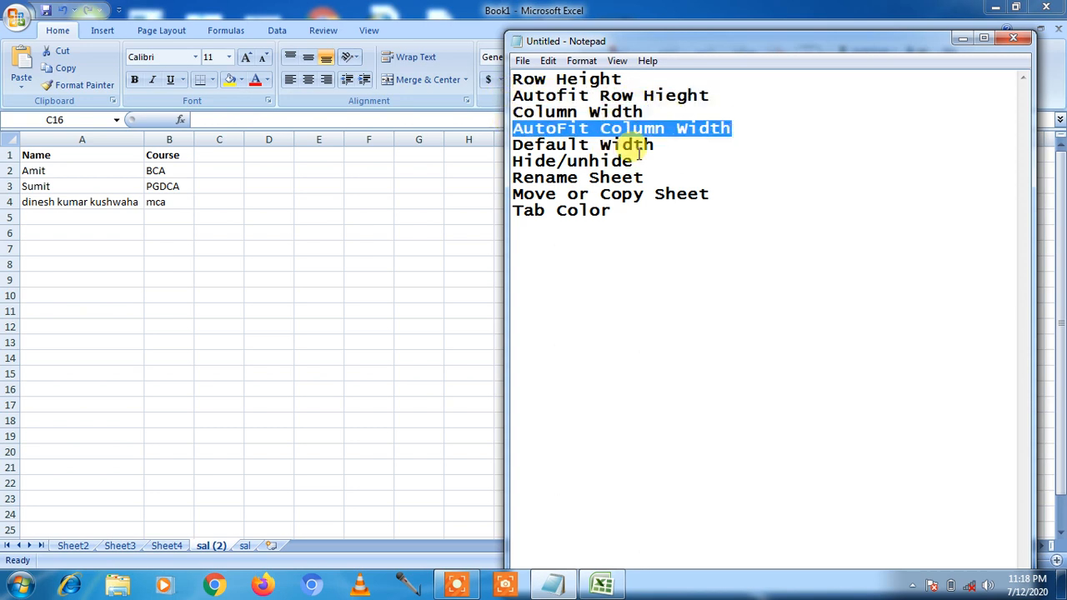
pyautogui.moveTo(655, 144); pyautogui.dragTo(507, 140)
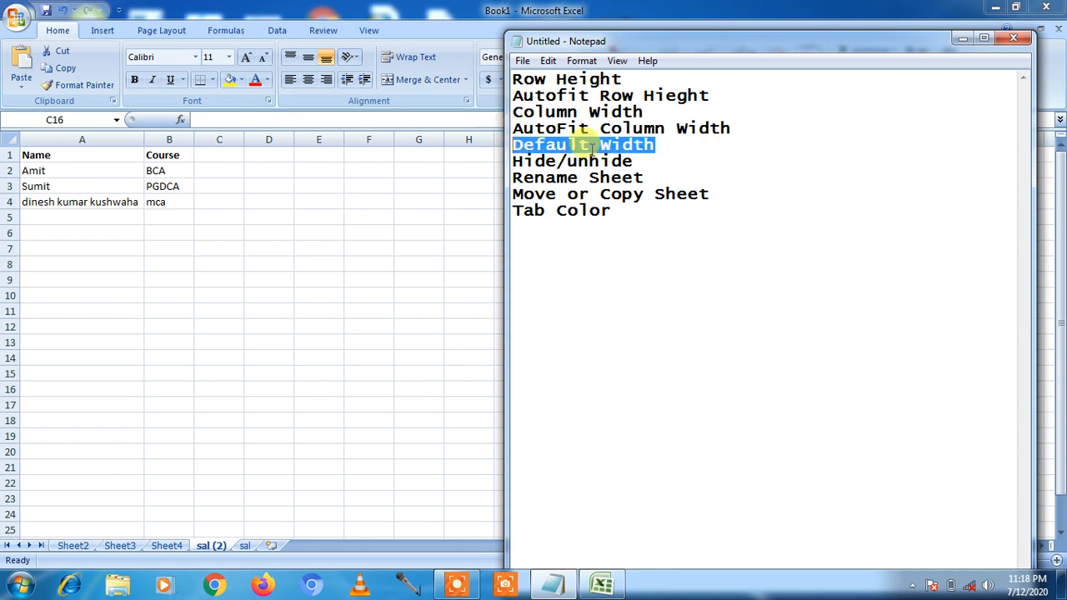
# - Highlight the Hide/Unhide, Rename Sheet, Move or Copy Sheet and Tab Color lines, then minimize Notepad
pyautogui.moveTo(633, 162); pyautogui.dragTo(491, 175)
pyautogui.moveTo(644, 178); pyautogui.dragTo(517, 185)
pyautogui.moveTo(708, 193); pyautogui.dragTo(512, 183)
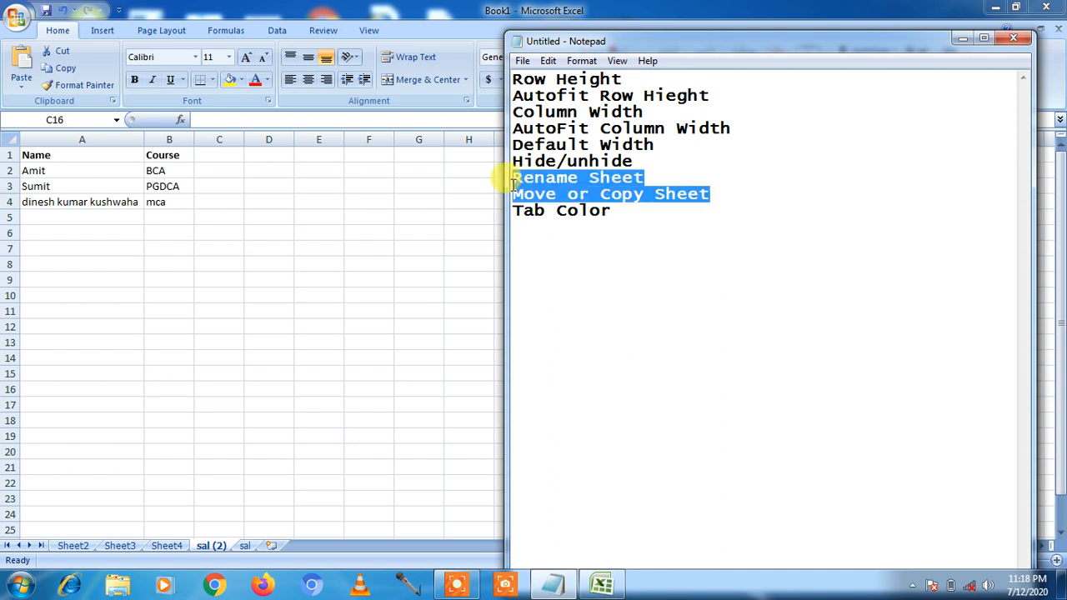
pyautogui.moveTo(604, 210); pyautogui.dragTo(489, 210)
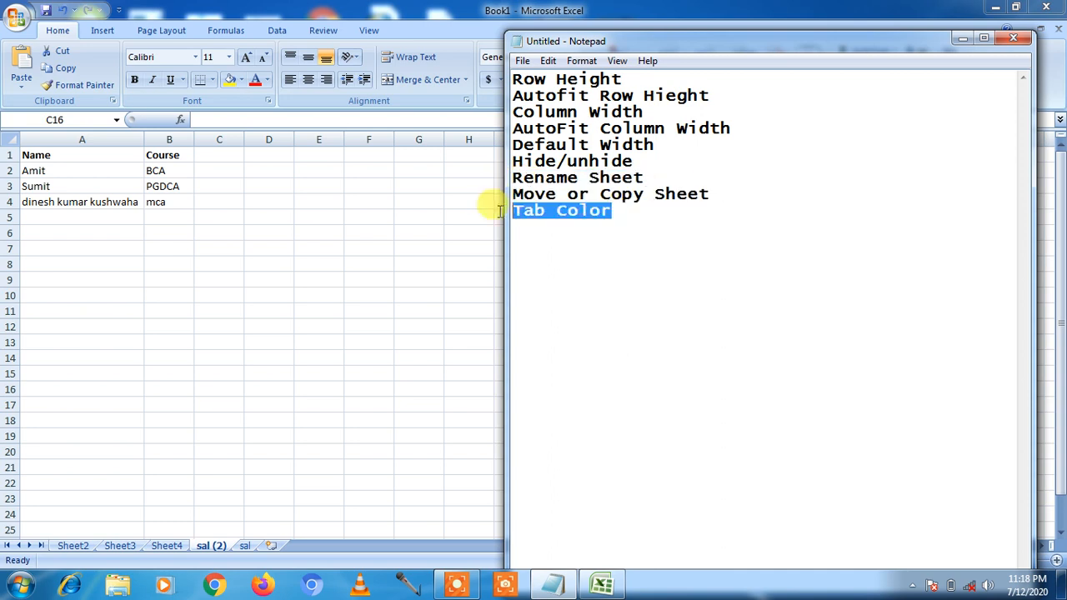
pyautogui.click(962, 38)
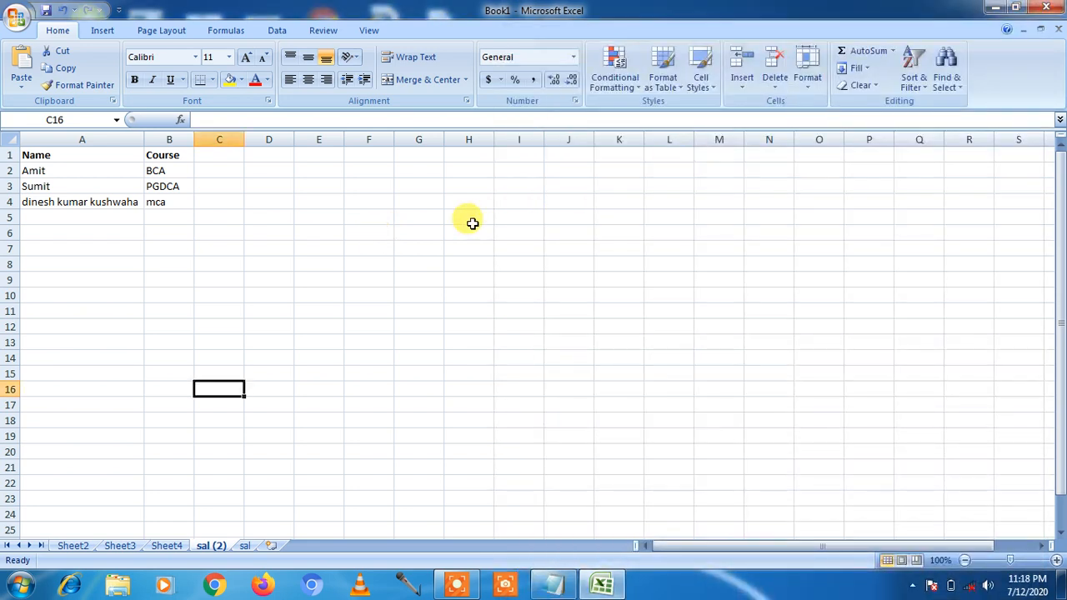